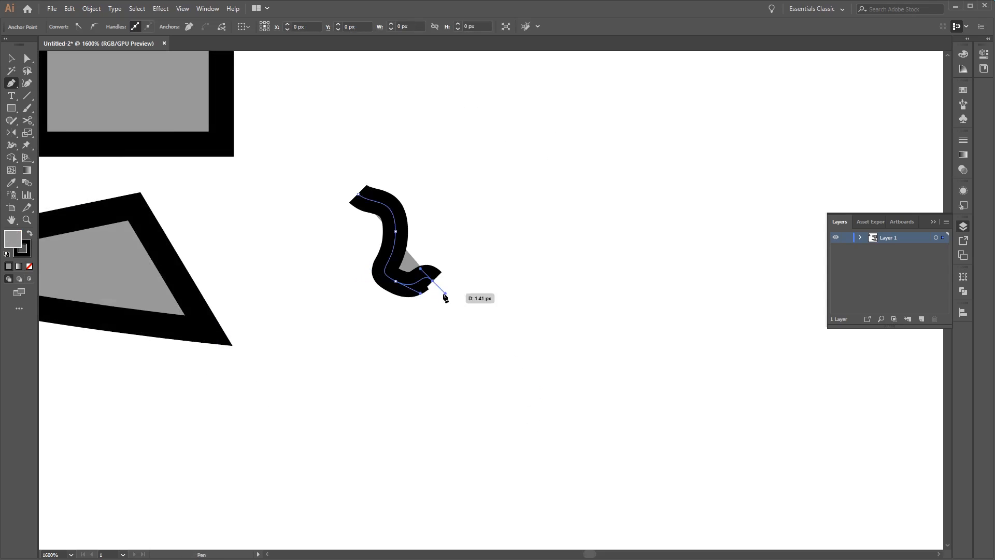
Step: Extend the small curved path with further smooth Pen tool segments winding downward
left_click_drag(445, 293, 433, 343)
left_click_drag(445, 343, 470, 330)
left_click_drag(482, 330, 408, 380)
left_click_drag(396, 380, 445, 443)
left_click_drag(470, 430, 482, 430)
left_click_drag(507, 442, 495, 480)
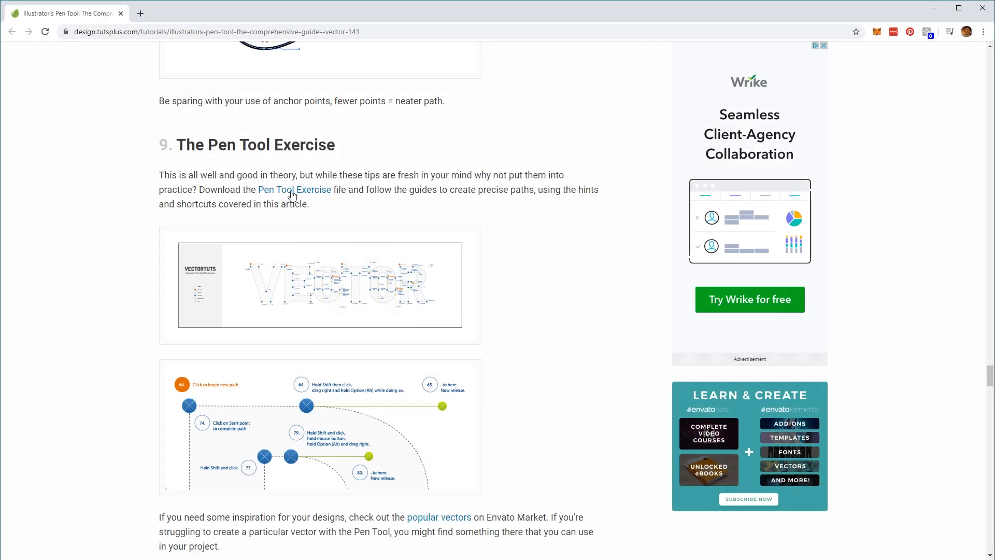
scroll(521, 420, "up", 5)
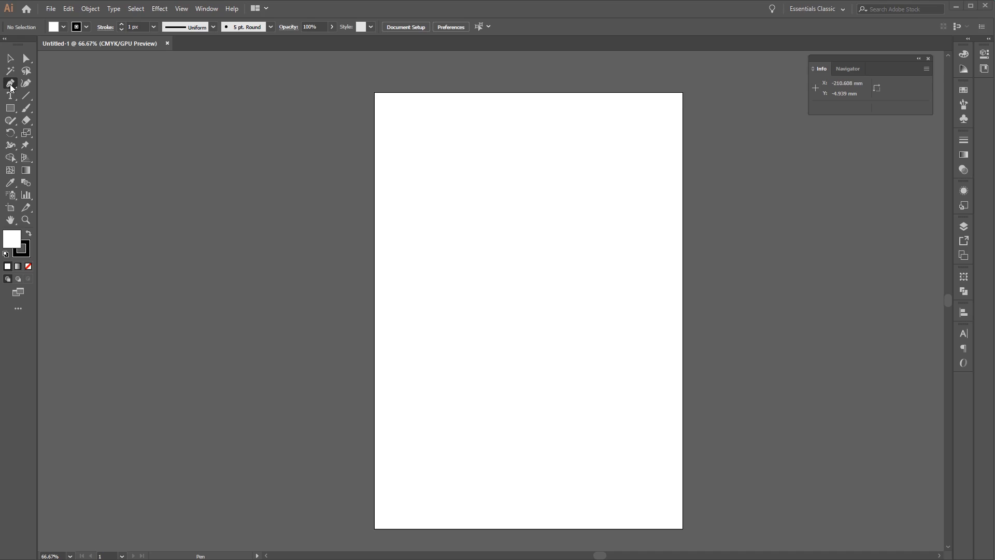
Step: Activate the Pen tool and set the stroke weight to 2 px for new paths
left_click(11, 87)
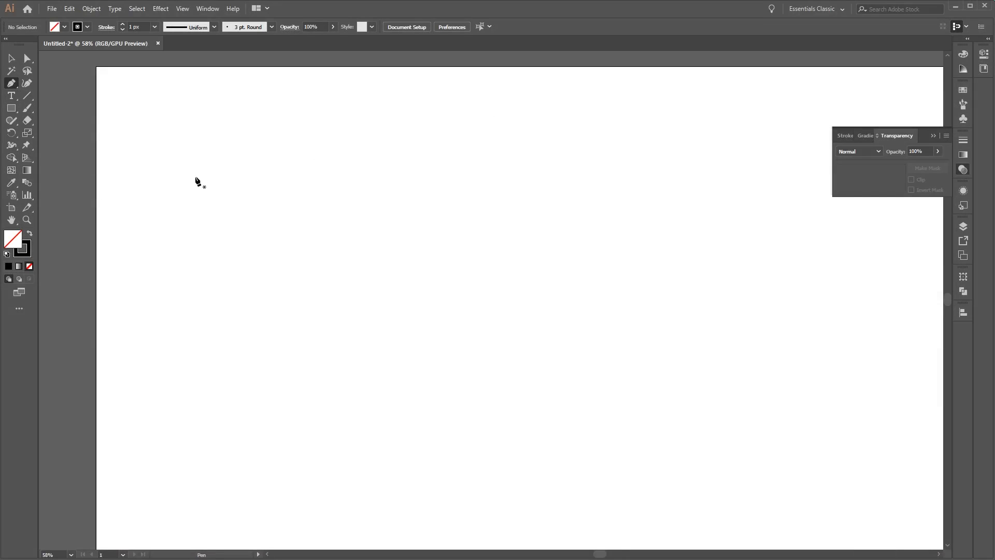
left_click(123, 24)
Step: Draw an open path of four straight segments with the Pen tool in the upper part of the artboard
left_click(221, 187)
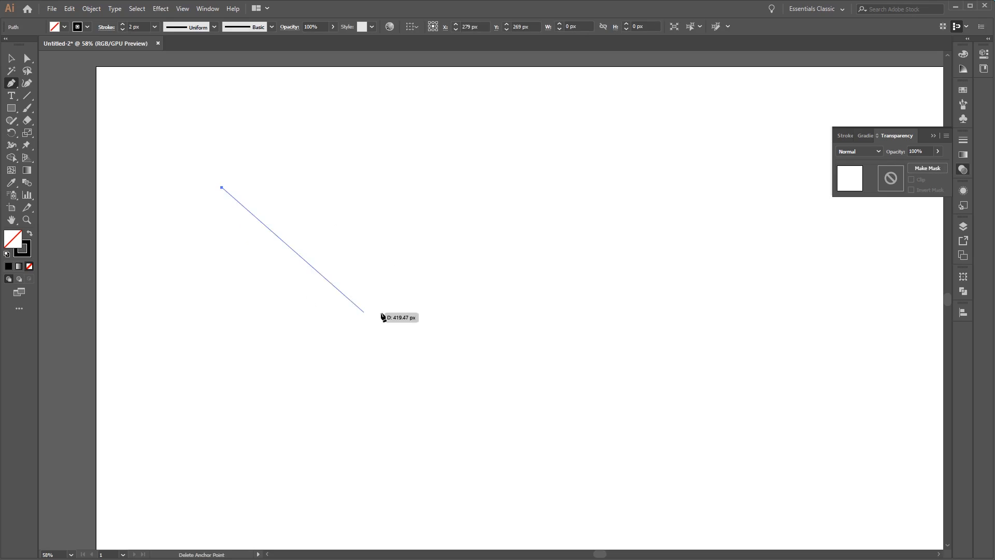
left_click(451, 220)
left_click(531, 321)
left_click(369, 349)
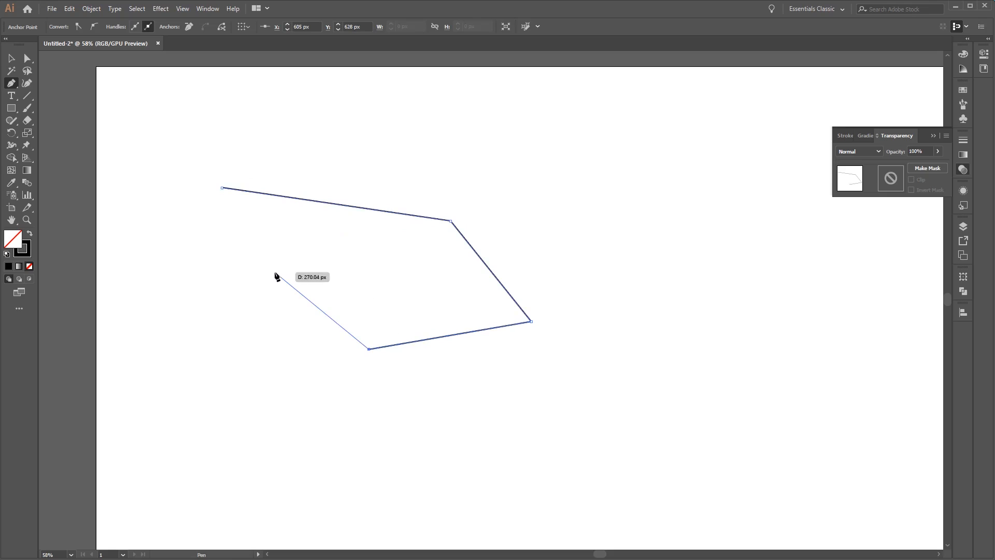
left_click(275, 272)
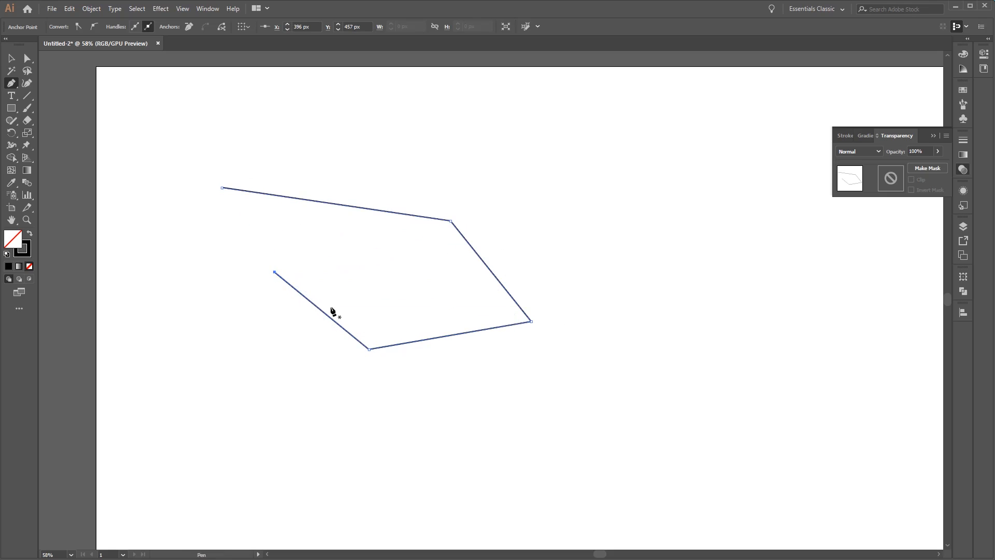
Step: Undo the open straight-segment path completely
key("ctrl+z")
key("ctrl+z")
key("ctrl+z")
key("ctrl+z")
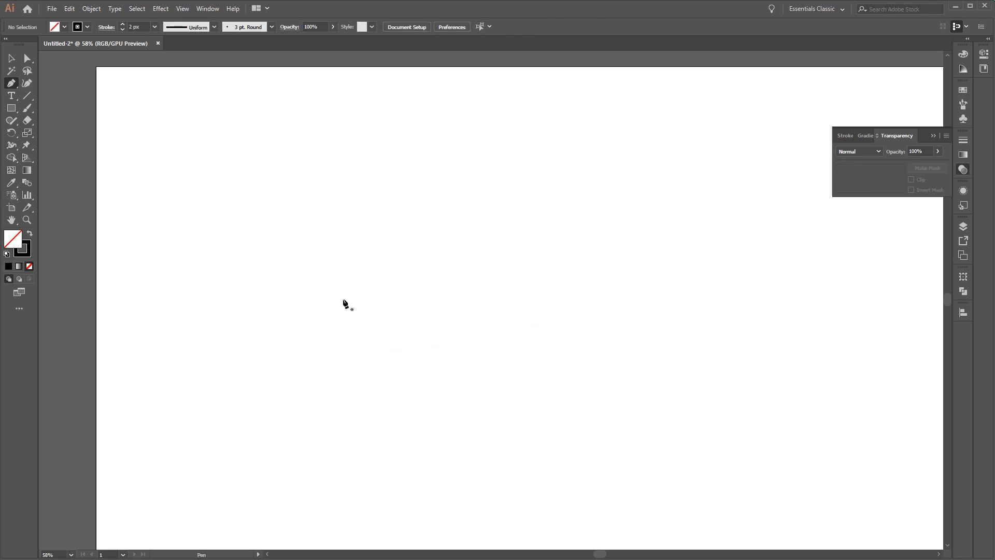
Step: Draw an open path with a horizontal segment about 248 px long, a vertical segment about 197 px up, and two smooth curves descending rightward
left_click(251, 235)
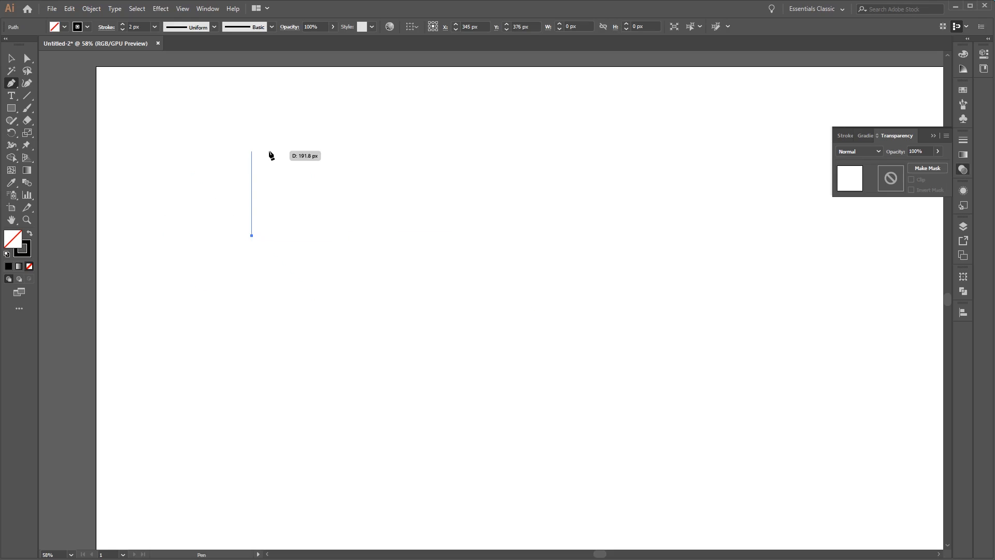
left_click(364, 242)
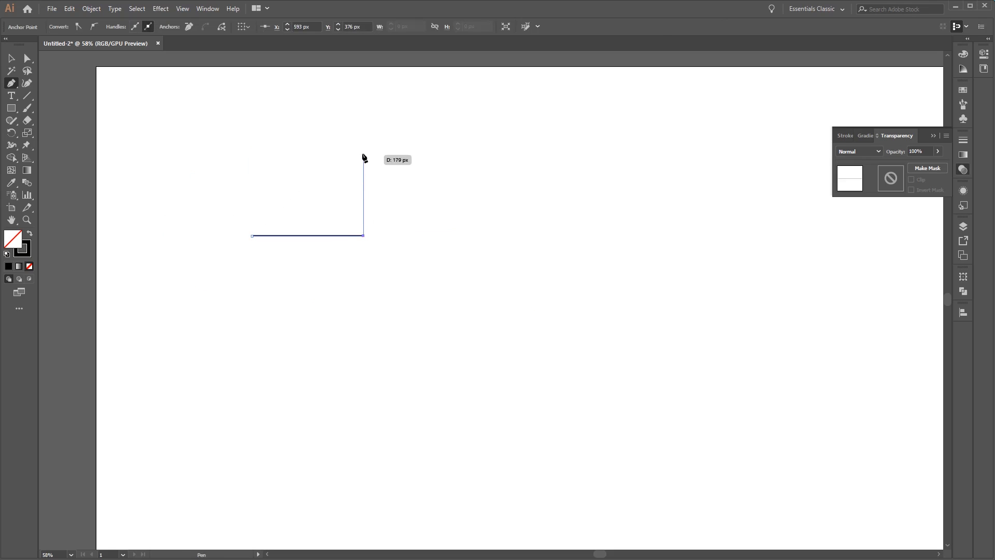
left_click_drag(363, 145, 360, 146)
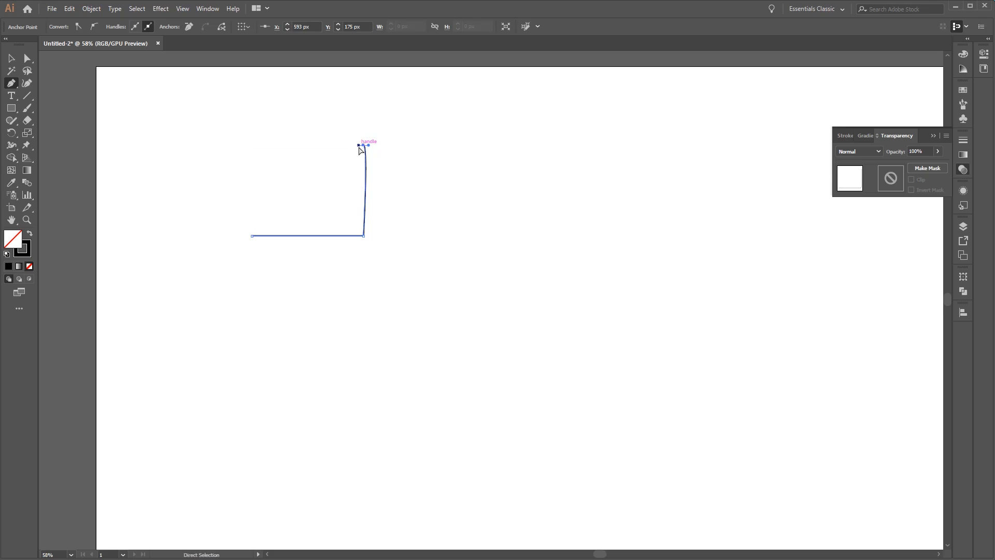
key("ctrl+z")
left_click(363, 146)
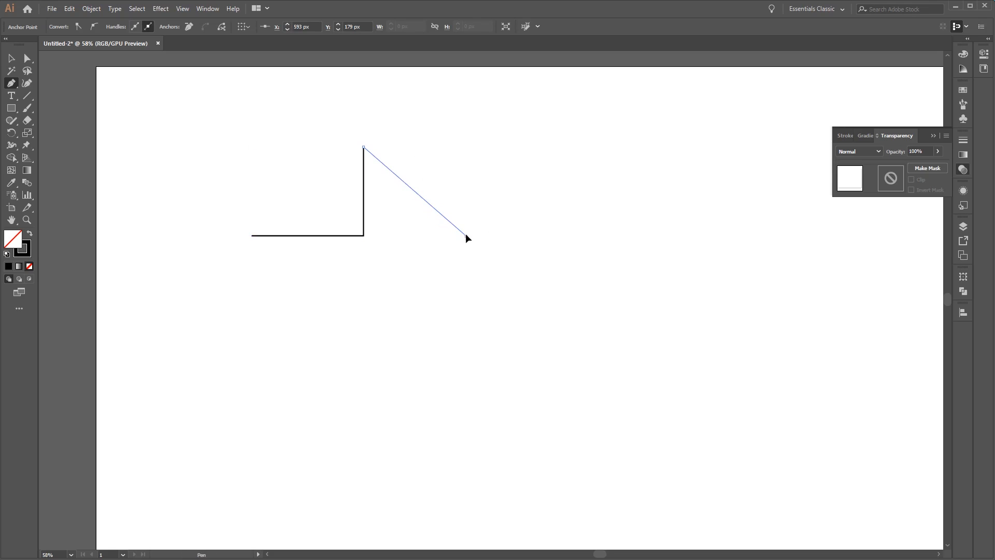
left_click_drag(465, 236, 470, 340)
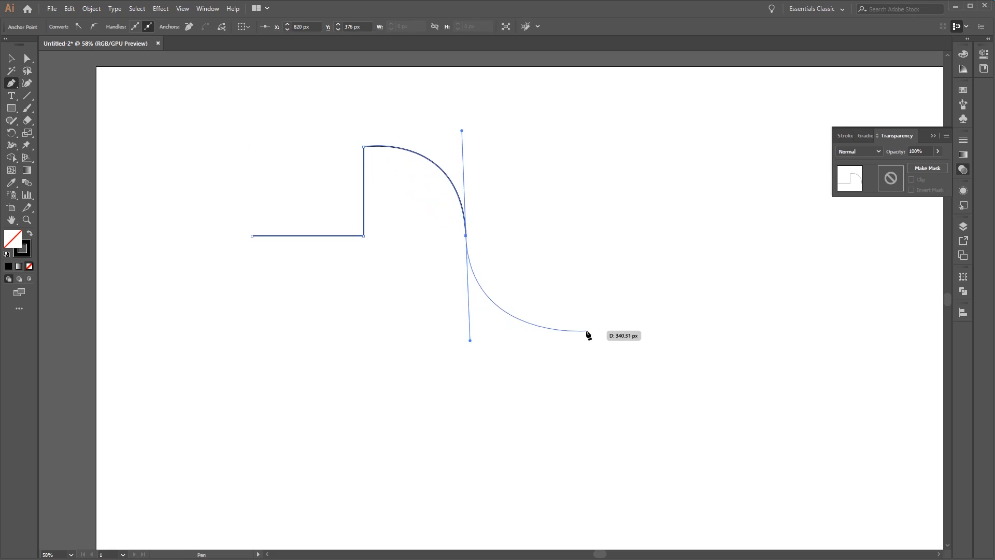
left_click_drag(578, 317, 612, 285)
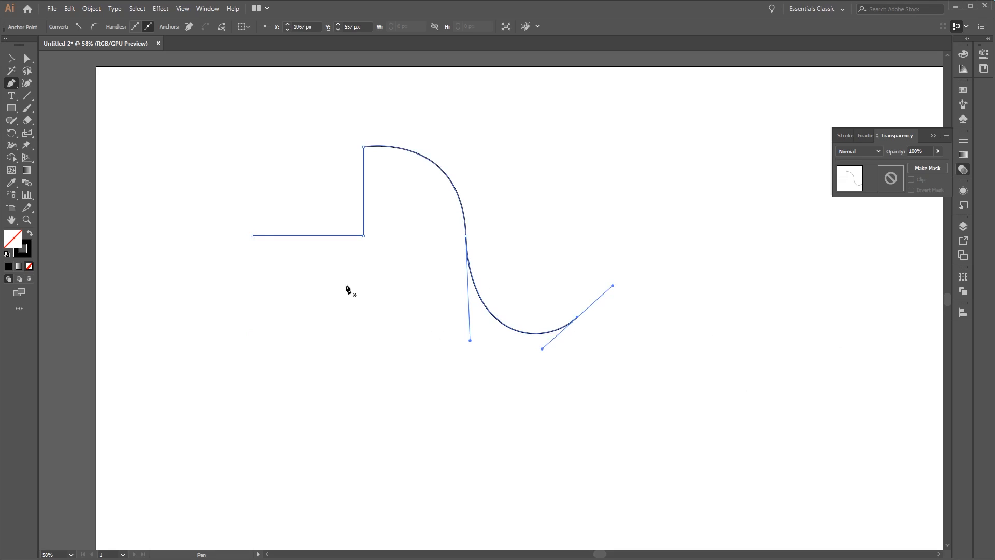
Step: Add an anchor point near the middle of the horizontal segment and another on the vertical segment
left_click(14, 90)
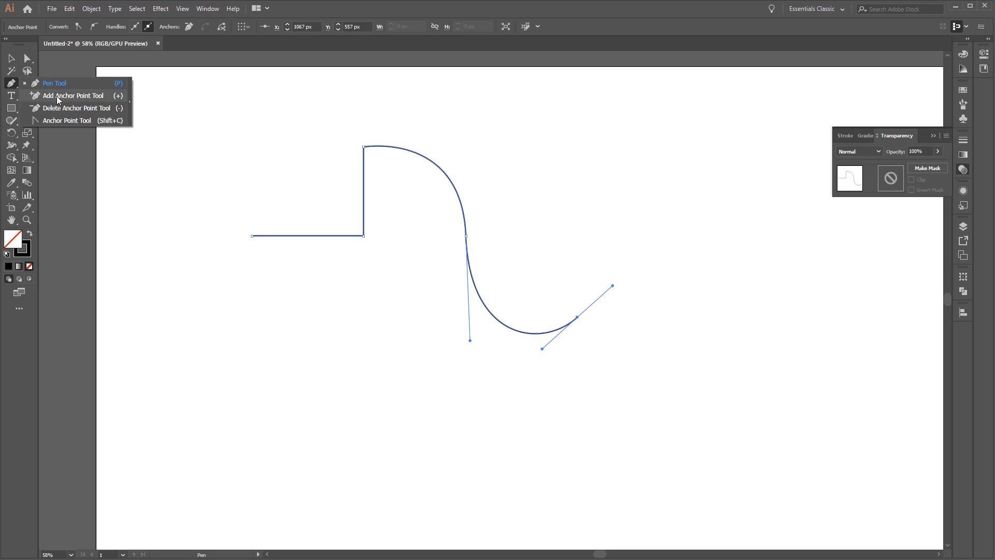
left_click(89, 98)
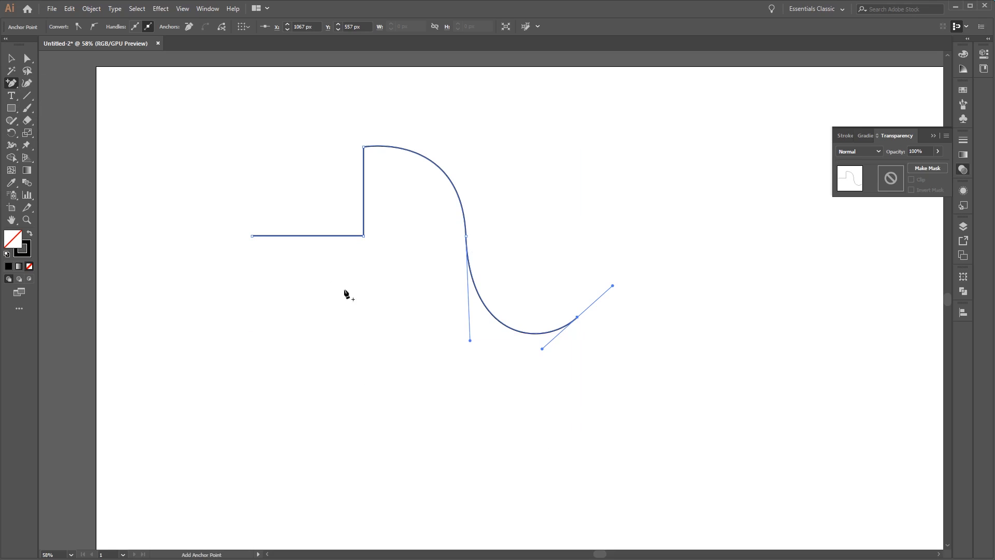
left_click(302, 236)
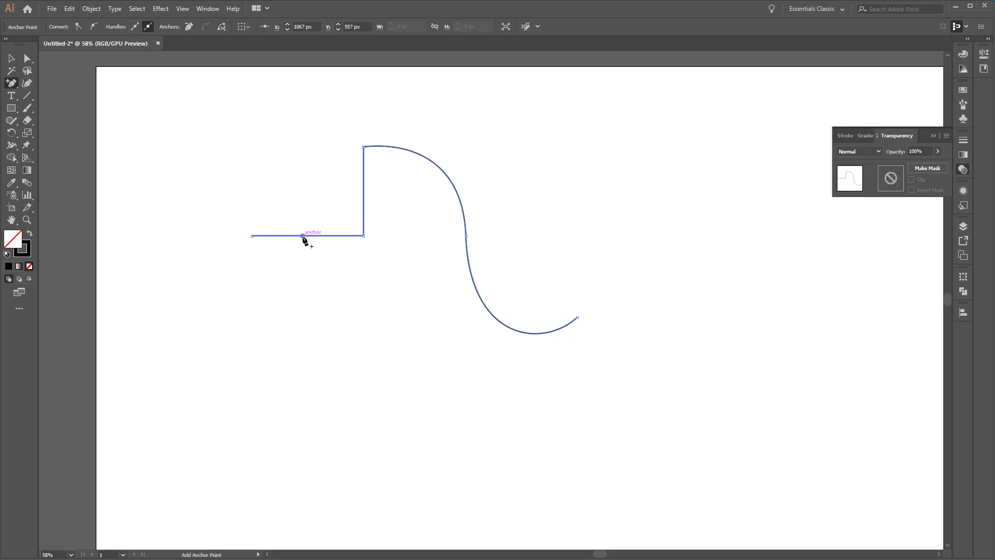
left_click(363, 185)
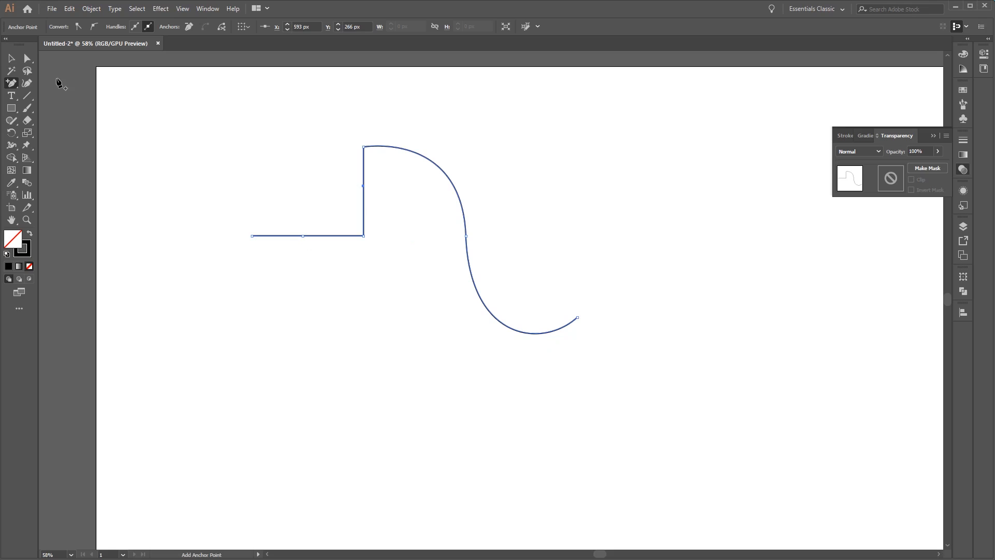
Step: Move the horizontal segment's added anchor point upward and the vertical segment's added anchor point to the right with Direct Selection
left_click(11, 59)
key("ctrl+equal")
key("ctrl+equal")
key("ctrl+equal")
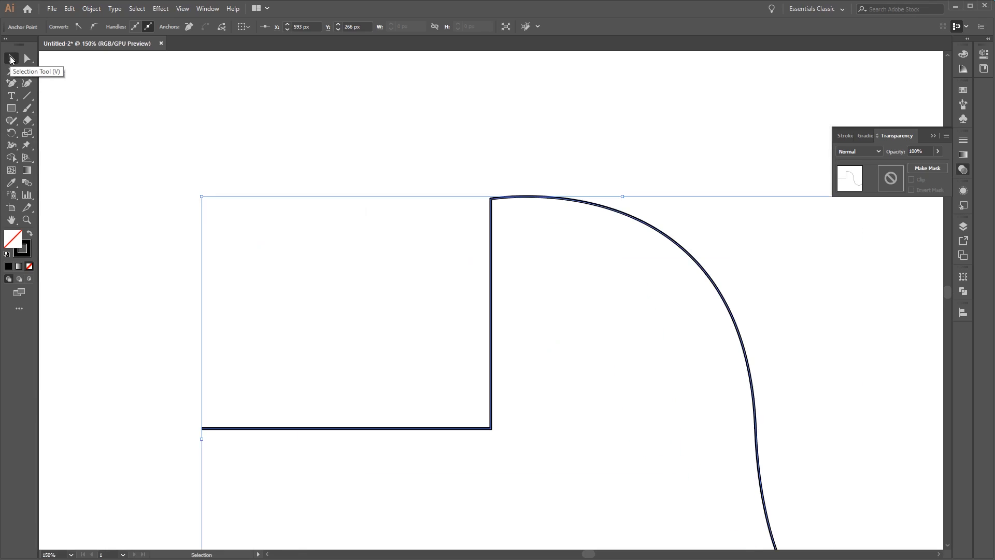
left_click(27, 58)
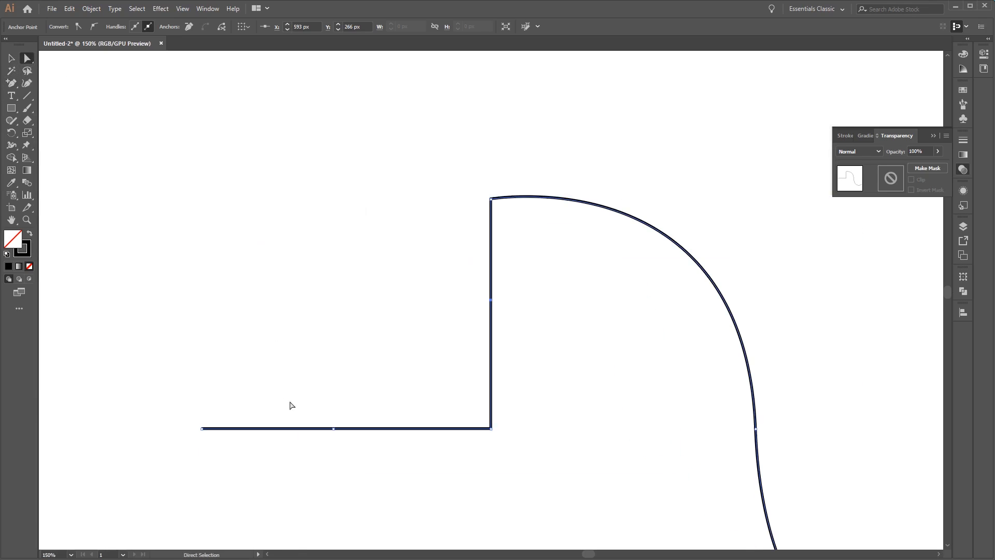
left_click(200, 429)
left_click_drag(335, 431, 339, 338)
left_click_drag(492, 301, 583, 302)
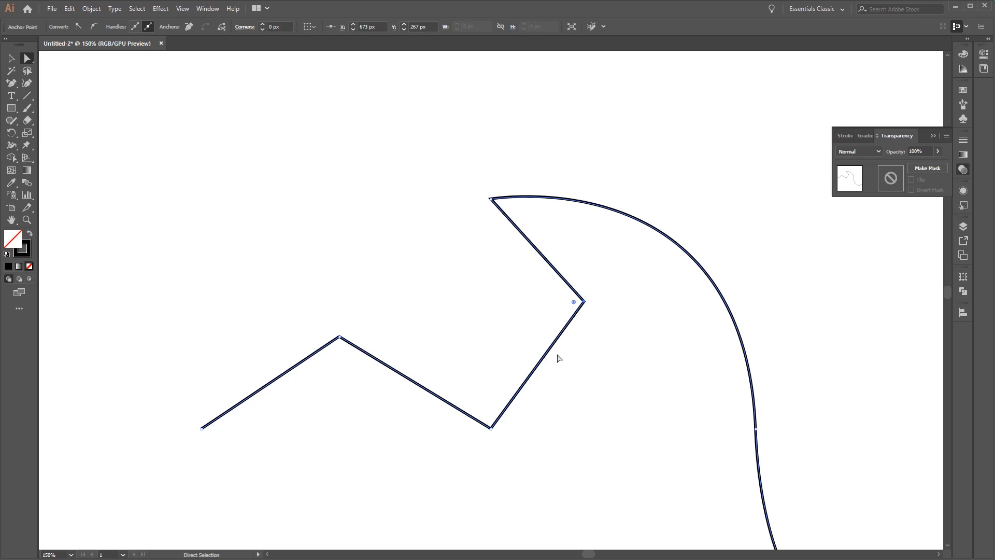
Step: Undo the moves of both added anchor points
key("ctrl+z")
key("ctrl+z")
key("ctrl+z")
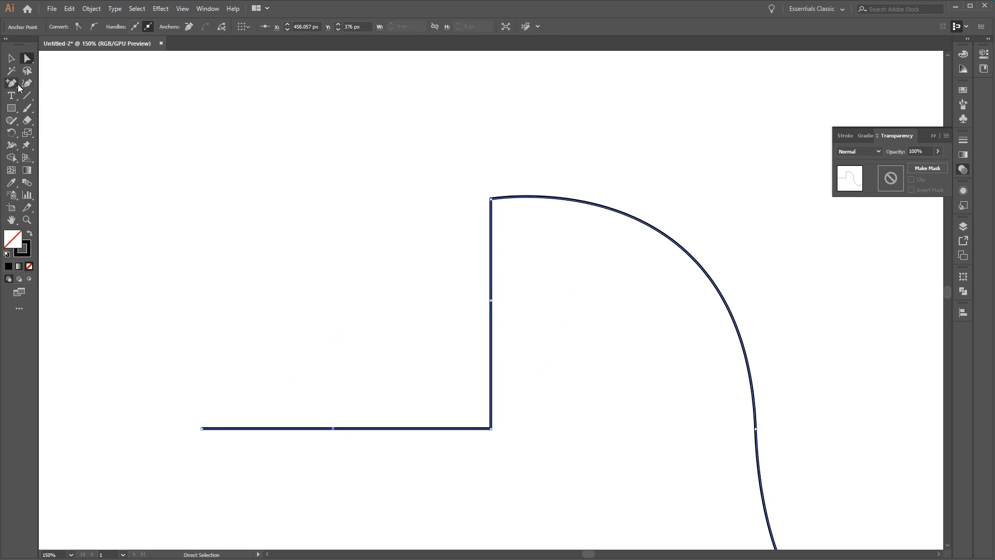
Step: Add further anchor points spaced along the vertical segment with the Add Anchor Point tool
left_click(15, 87)
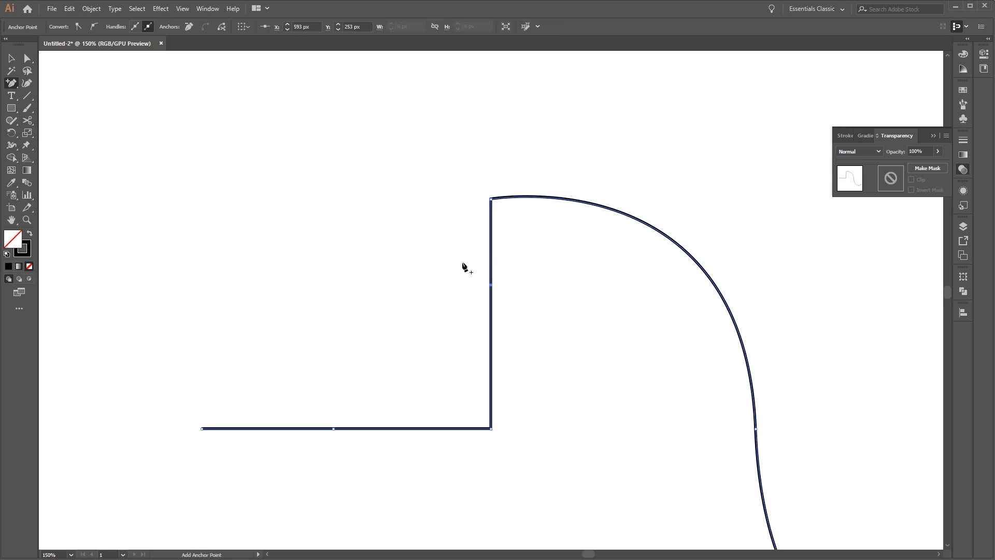
left_click(490, 222)
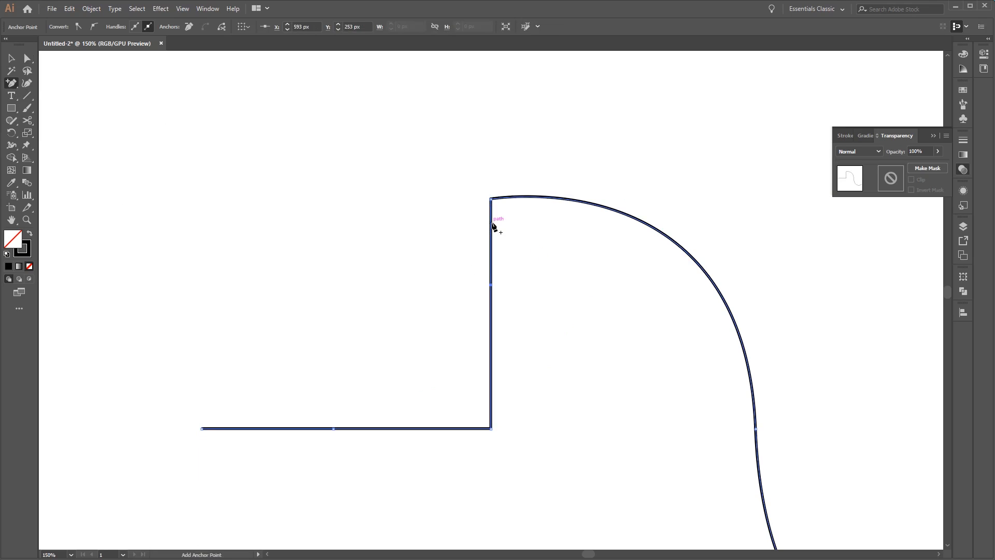
left_click(490, 325)
left_click(491, 383)
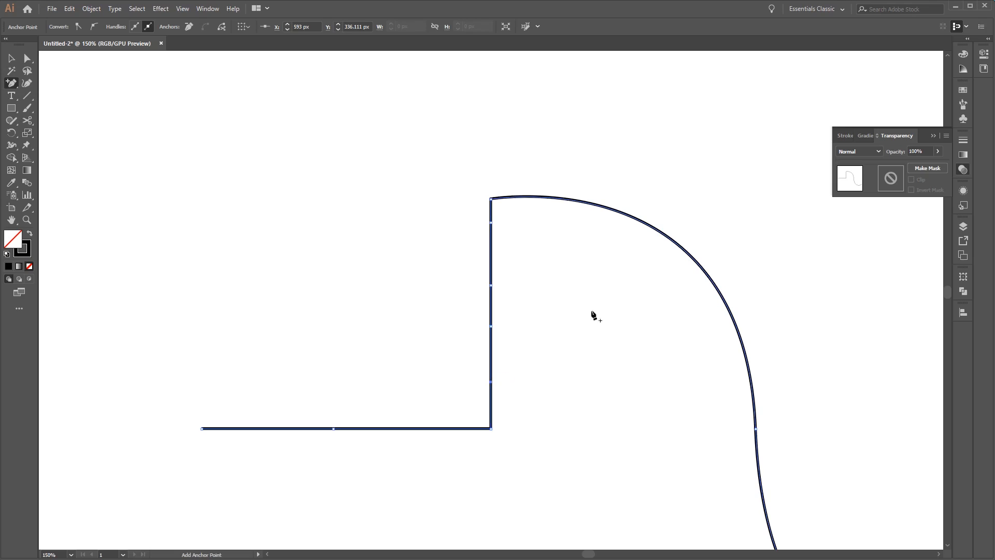
Step: Delete the added anchor points between the two ends of the vertical segment with the Delete Anchor Point tool
left_click(14, 84)
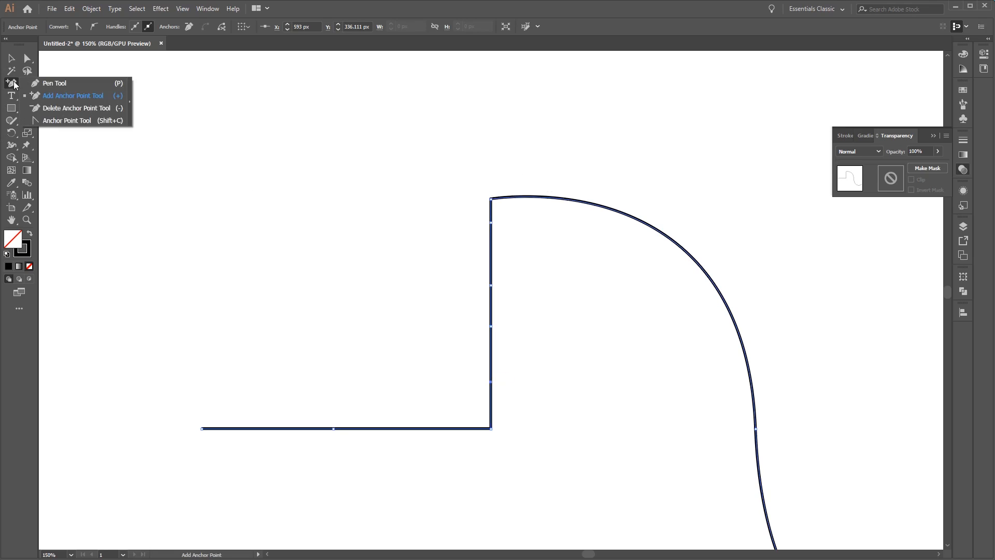
left_click(82, 108)
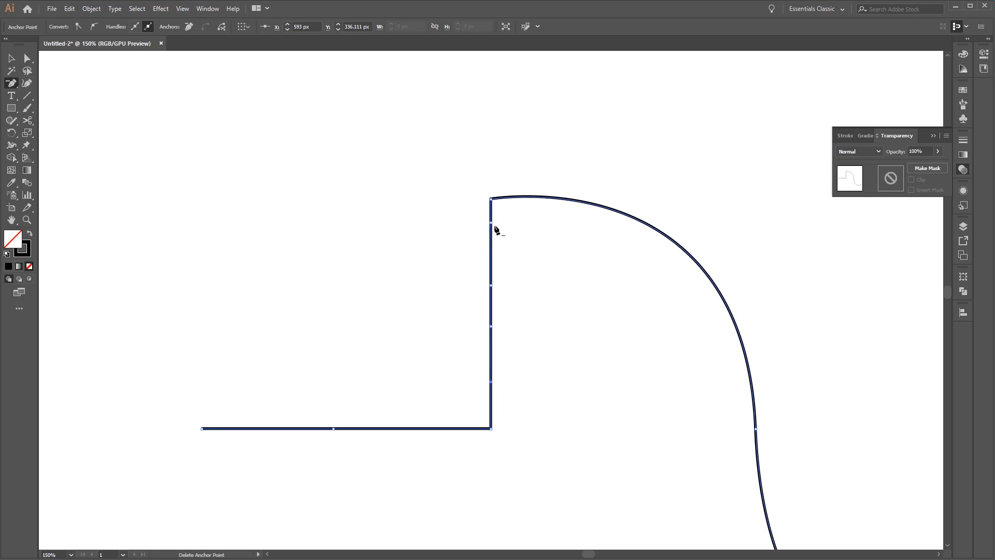
key("ctrl+plus")
key("space")
left_click_drag(477, 210, 489, 263)
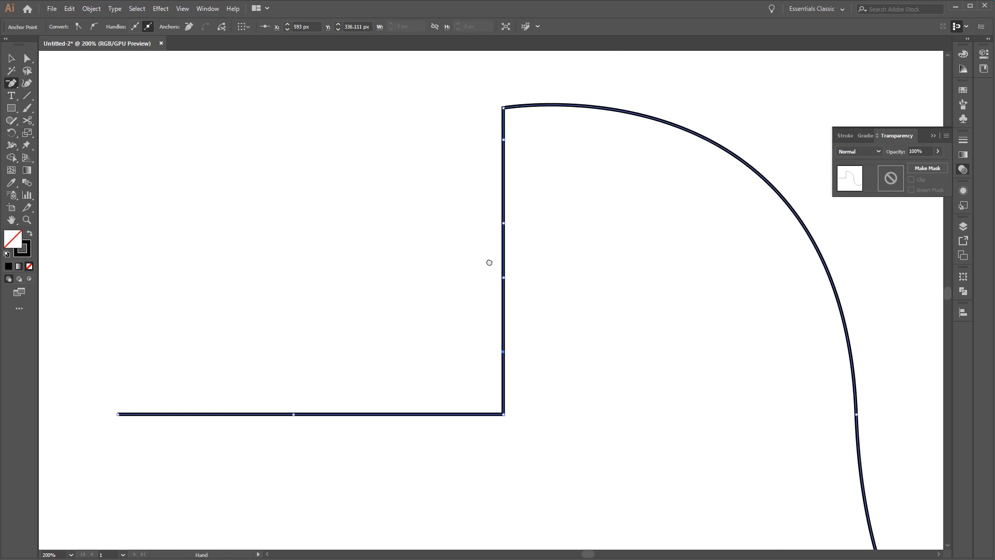
left_click(503, 140)
left_click(505, 223)
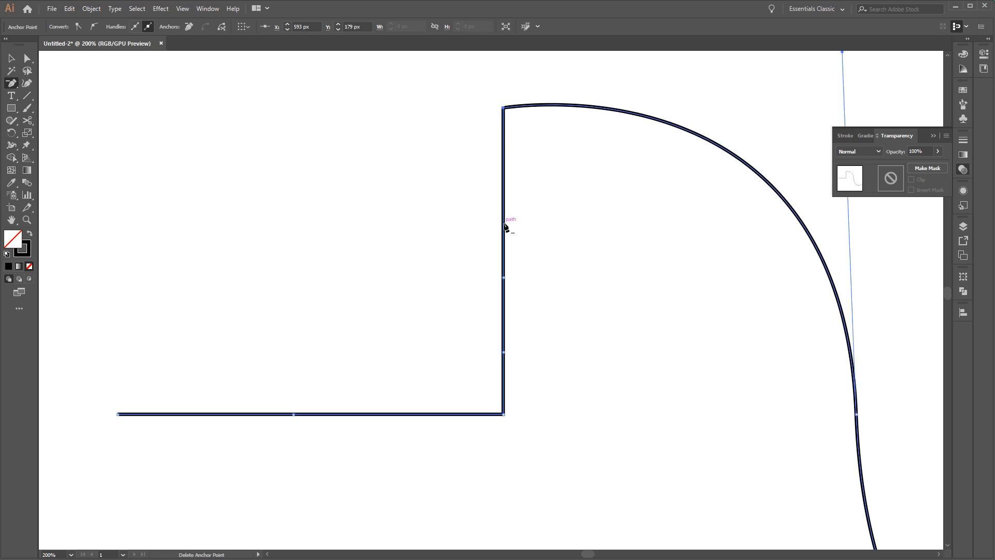
left_click(505, 281)
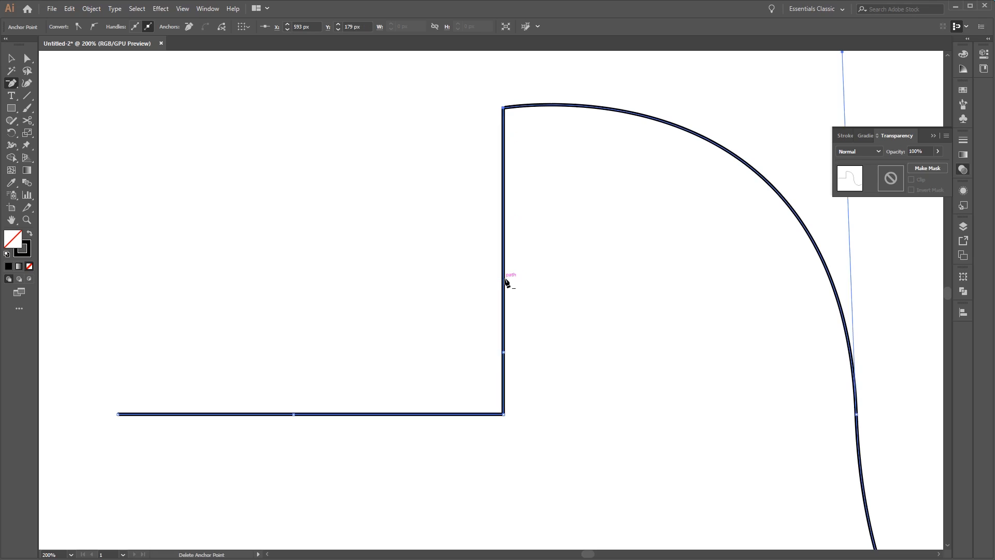
Step: Convert the middle anchor point of the horizontal segment to a smooth point with vertical handles, using the Anchor Point tool
left_click(14, 87)
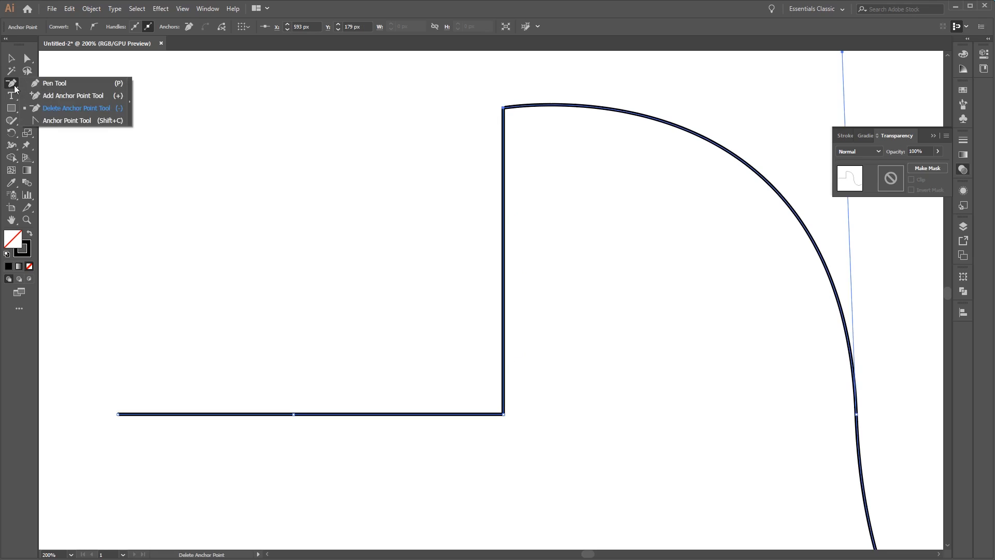
left_click(90, 121)
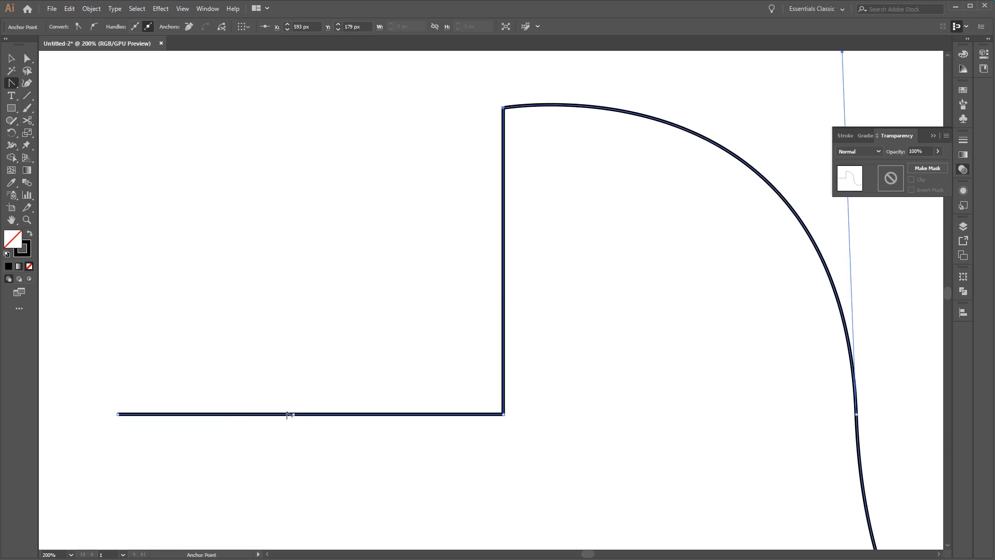
key("ctrl+plus")
left_click_drag(286, 404, 393, 193)
left_click_drag(327, 467, 445, 273)
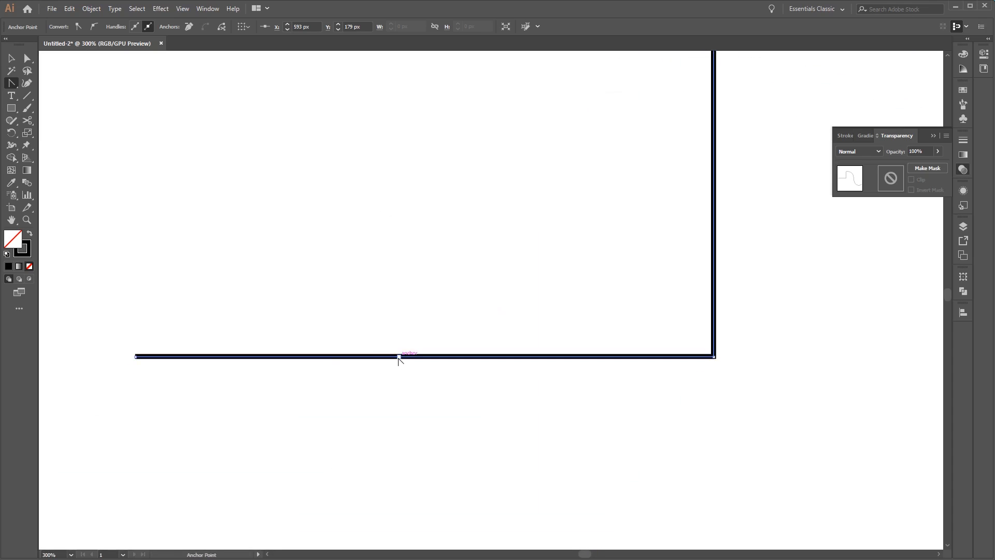
mouse_move(398, 356)
left_mouse_down()
mouse_move(409, 318)
mouse_move(395, 254)
mouse_move(402, 502)
left_mouse_up()
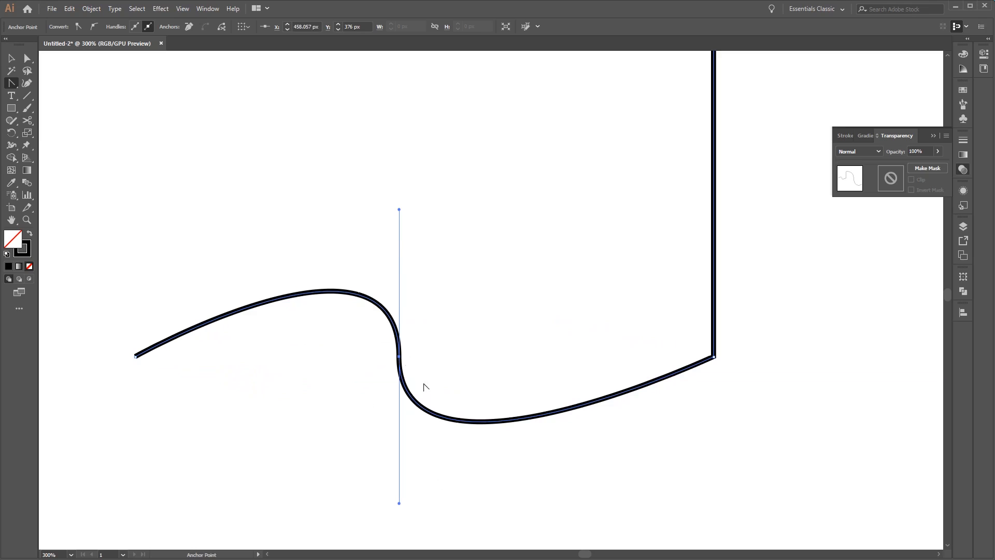
Step: Reshape the S-curve with Direct Selection by tilting the smooth point's handles to the upper right and shortening the upper handle
left_click(26, 59)
left_click_drag(399, 209, 275, 222)
left_click_drag(499, 464, 350, 465)
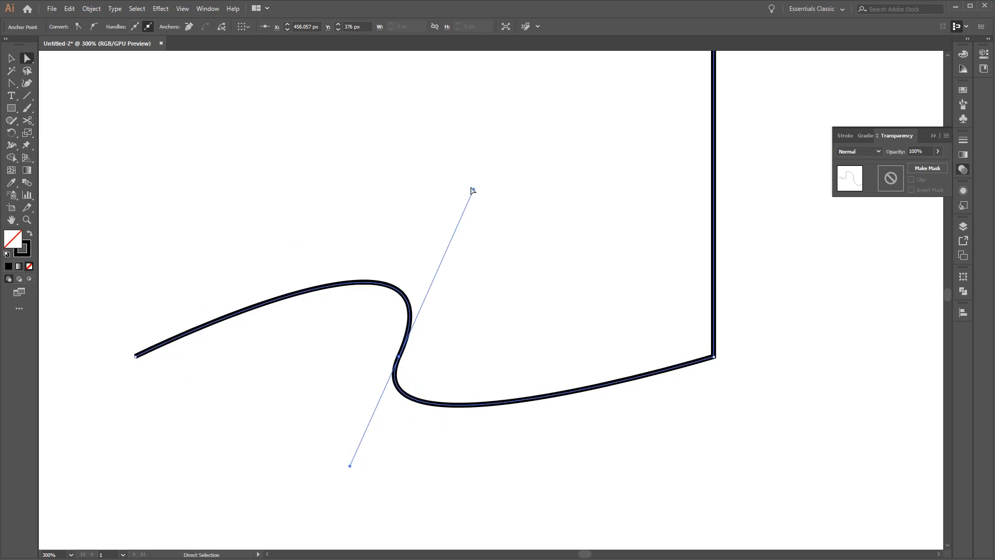
left_click_drag(472, 191, 454, 228)
left_click_drag(399, 357, 400, 358)
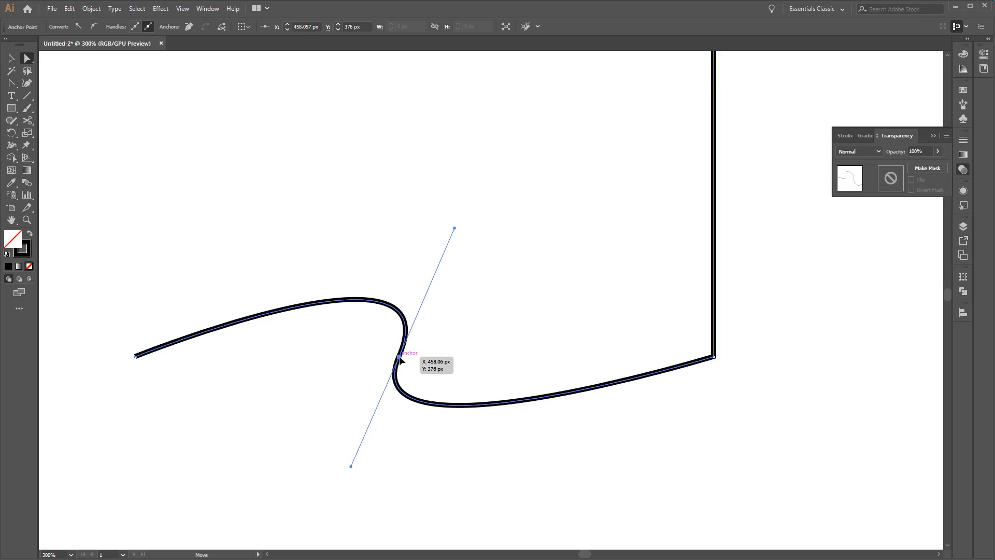
Step: Undo the handle adjustments and the smooth point conversion on the horizontal segment
key("Delete")
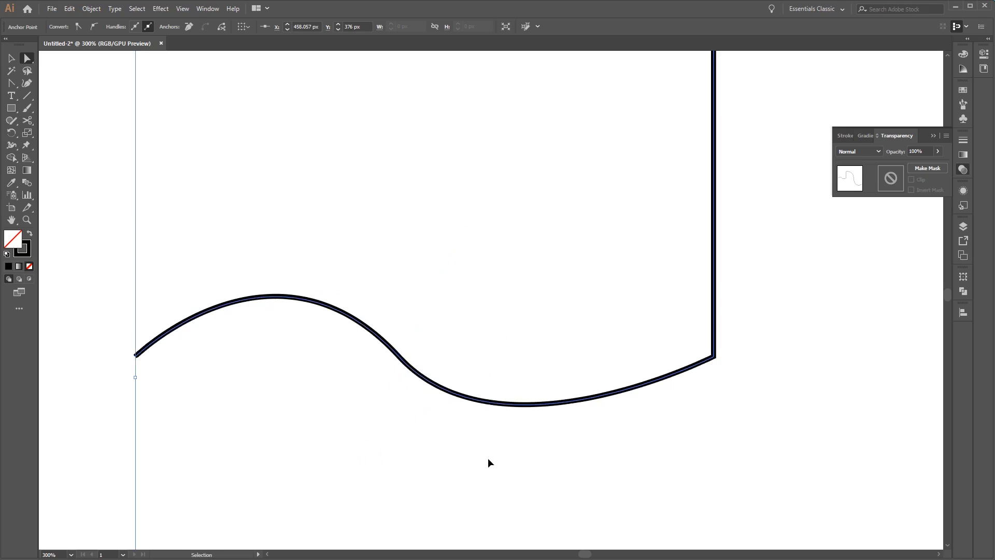
key("ctrl+z")
key("ctrl+z")
key("ctrl+z")
key("ctrl+z")
Step: Try bending the straight vertical segment outward into a curve toward the right with the Anchor Point tool
key("shift+c")
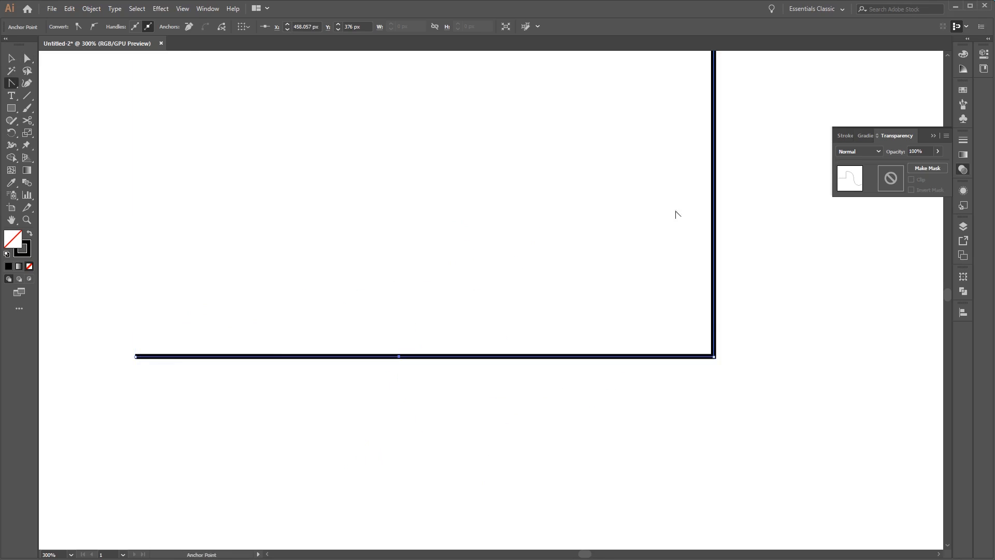
left_click_drag(725, 148, 567, 292)
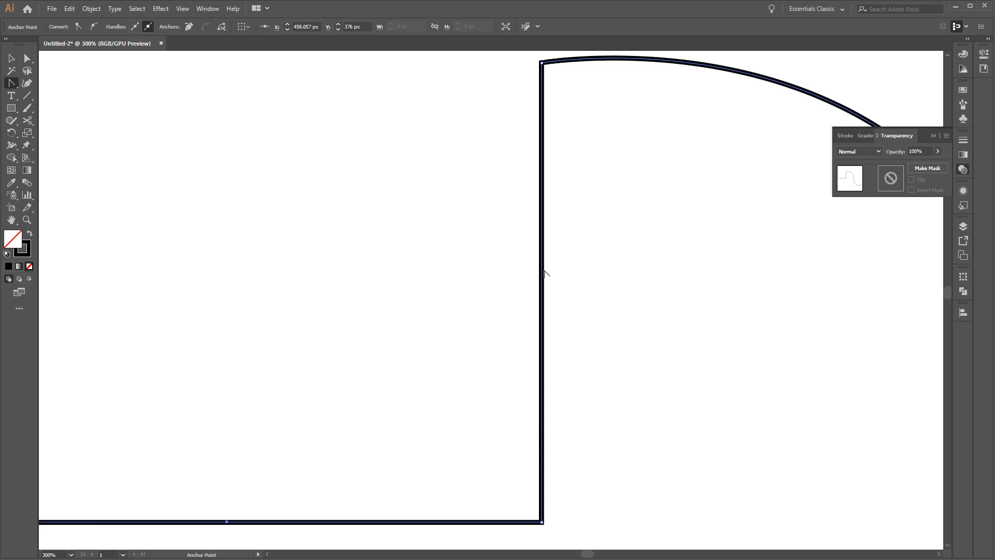
left_click_drag(543, 270, 759, 298)
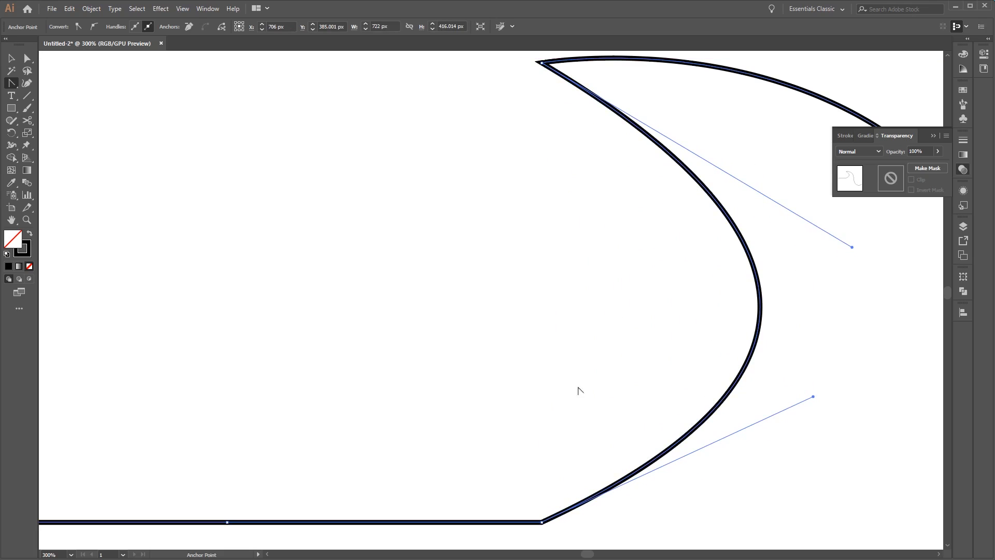
key("ctrl+z")
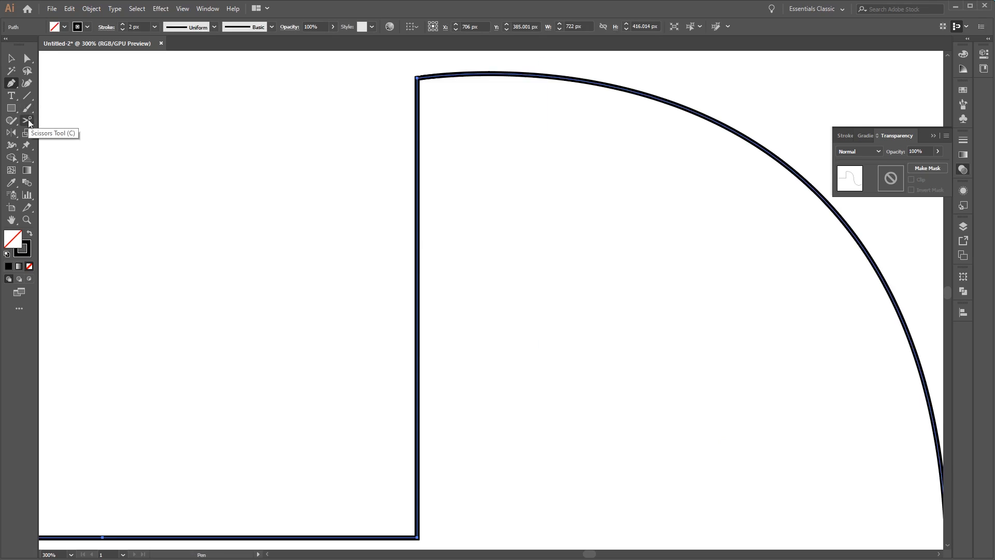
Step: Cut the vertical segment at its midpoint with the Scissors tool and pull the two cut ends apart to the right with Direct Selection
left_click(27, 120)
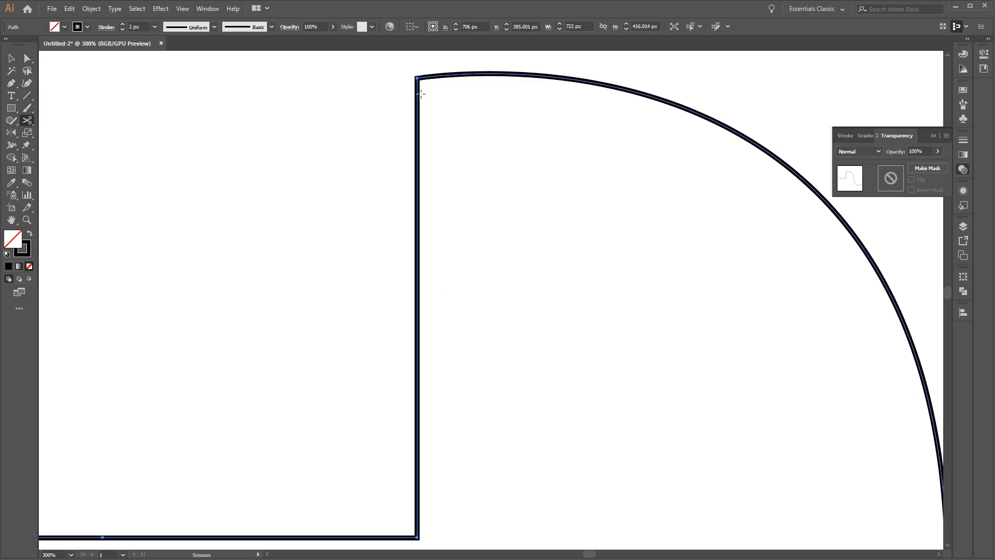
left_click(418, 414)
left_click(418, 304)
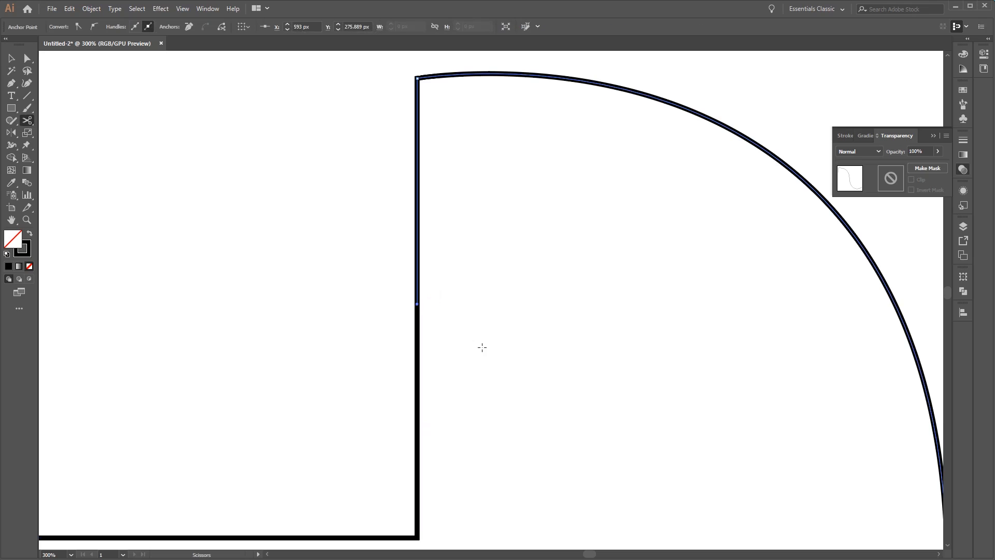
left_click(28, 58)
left_click_drag(417, 304, 498, 283)
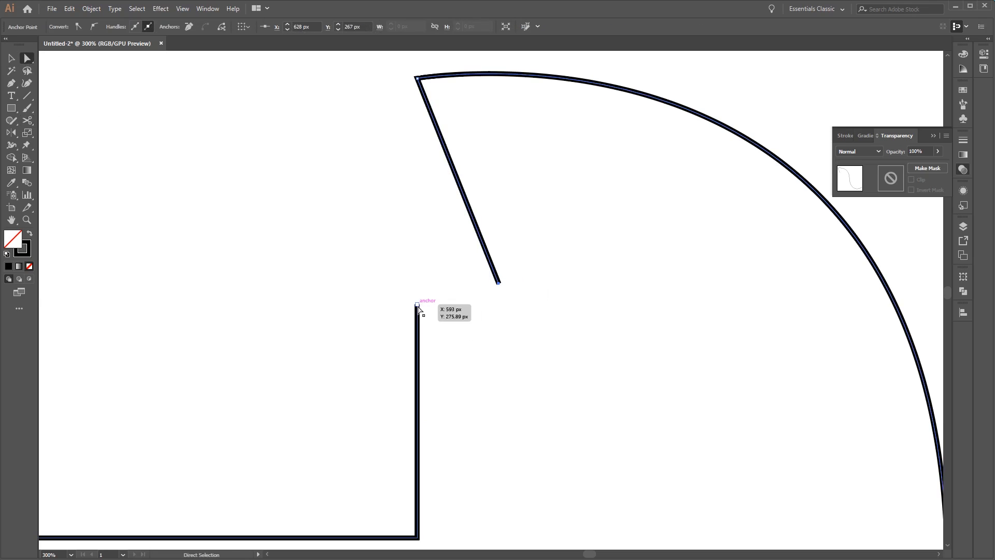
left_click_drag(418, 305, 511, 454)
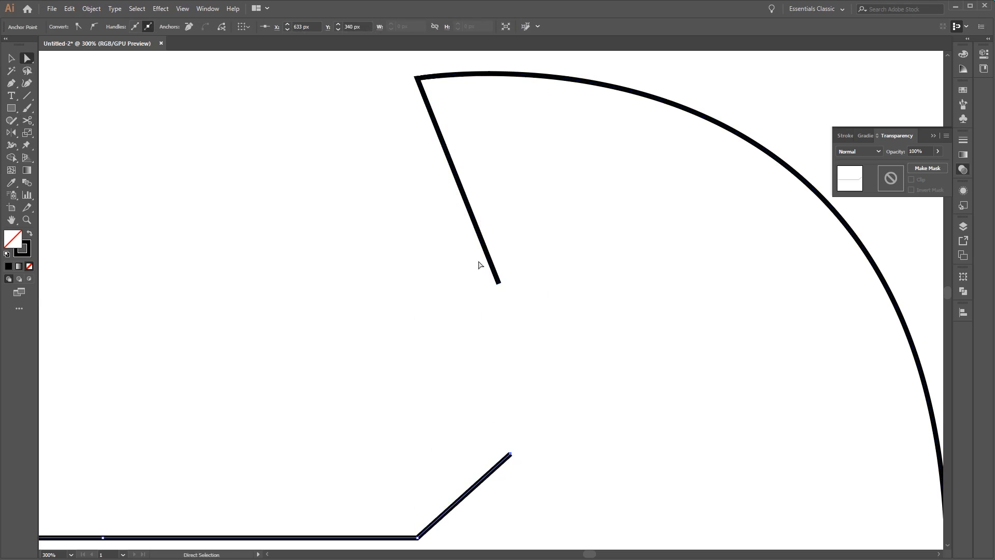
Step: Cut the slanted upper line near the path's top corner with Scissors and move the freed piece right and down inside the arc
left_click(29, 119)
left_click(438, 131)
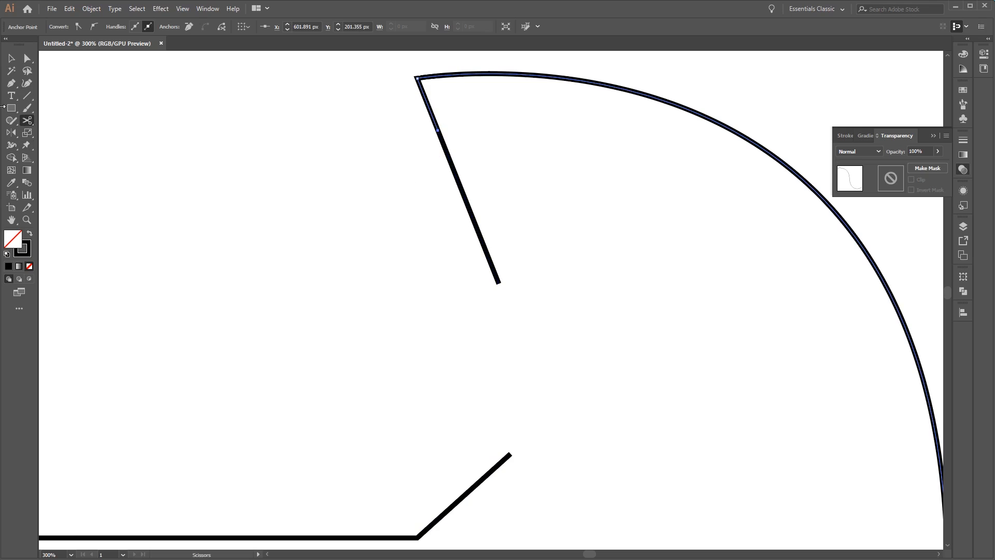
left_click(27, 58)
left_click_drag(456, 176, 583, 224)
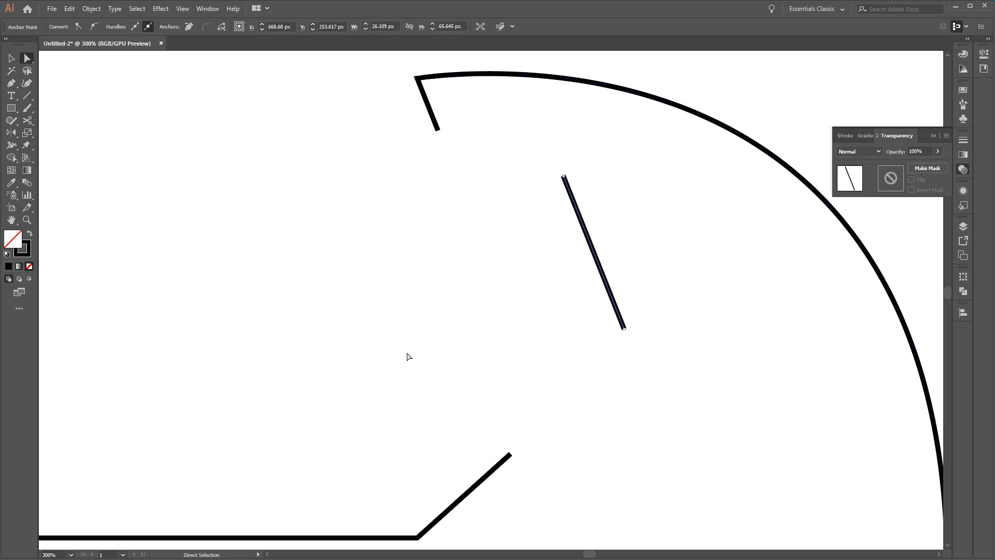
Step: Undo the freed piece's move, the second cut and both endpoint moves, and deselect the path
key("ctrl+z")
key("ctrl+z")
key("ctrl+z")
key("ctrl+z")
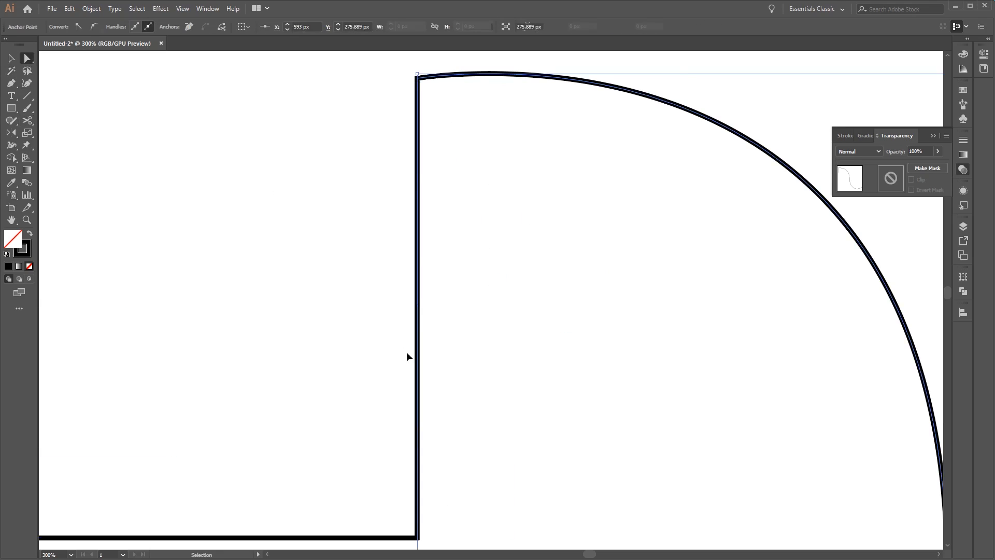
left_click(407, 352)
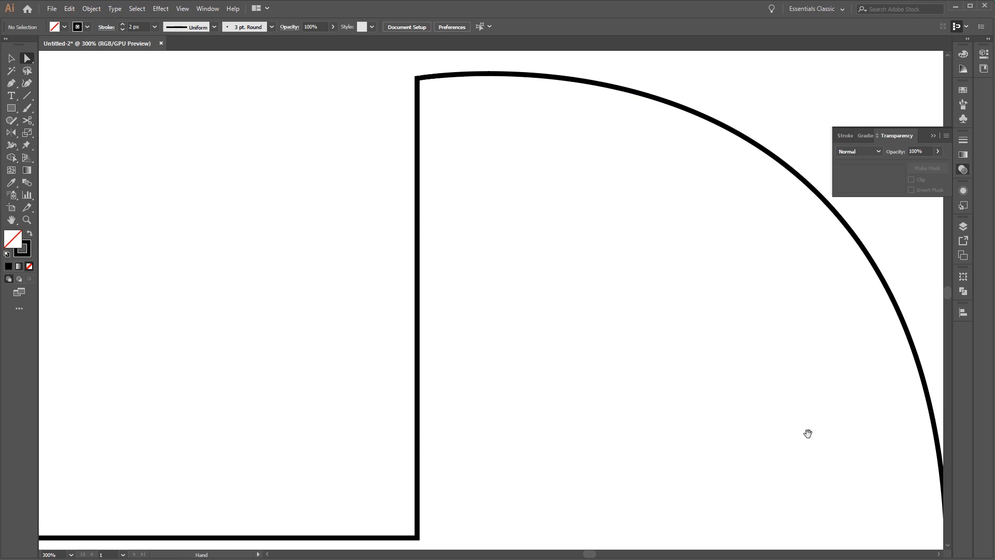
Step: Draw an open angular path inside the arc with the Pen tool: about 47 px right, straight down, left, and up past the starting height
left_click_drag(806, 433, 767, 397)
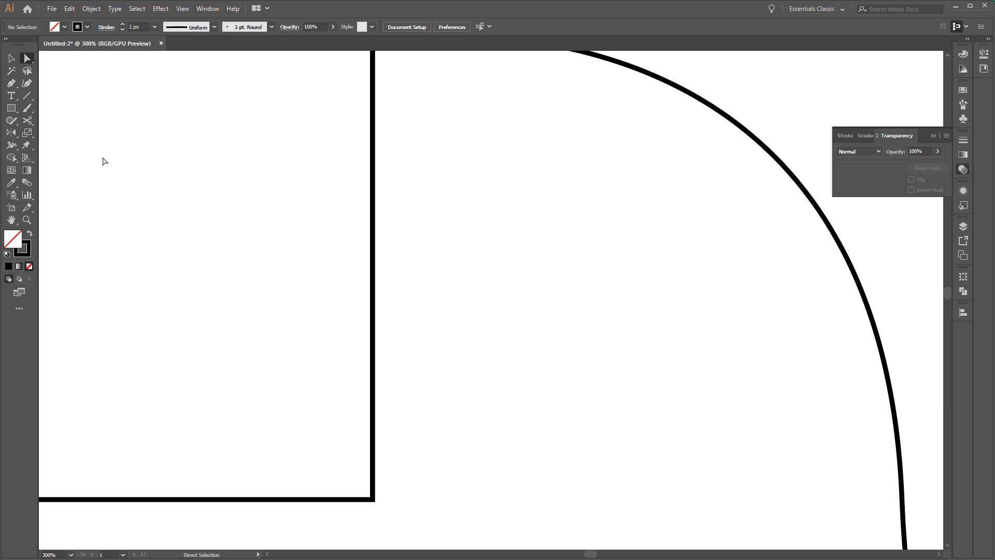
key("p")
left_click(503, 194)
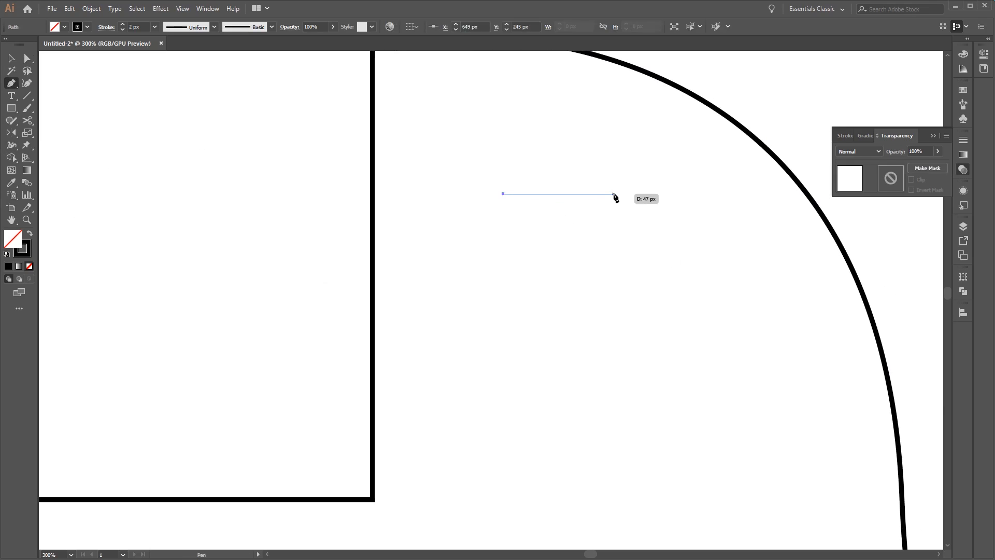
left_click(613, 194)
left_click(625, 409, "shift")
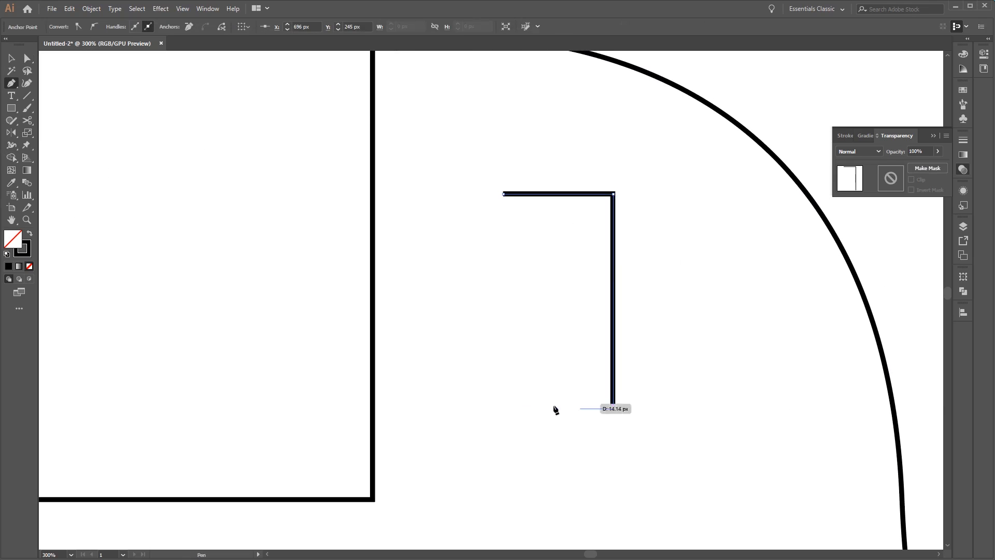
left_click(429, 408, "shift")
left_click(428, 133, "shift")
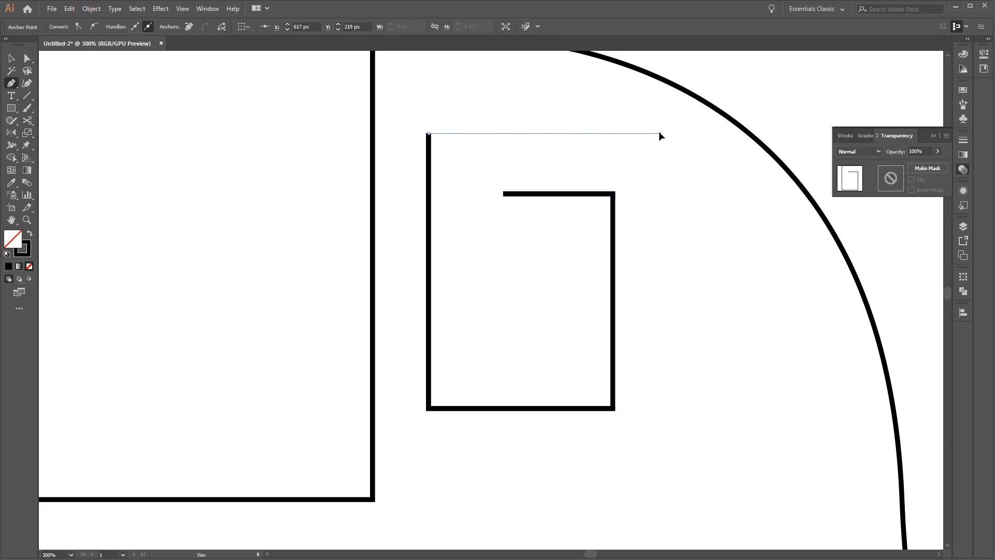
left_click_drag(660, 133, 712, 347)
key("ctrl+z")
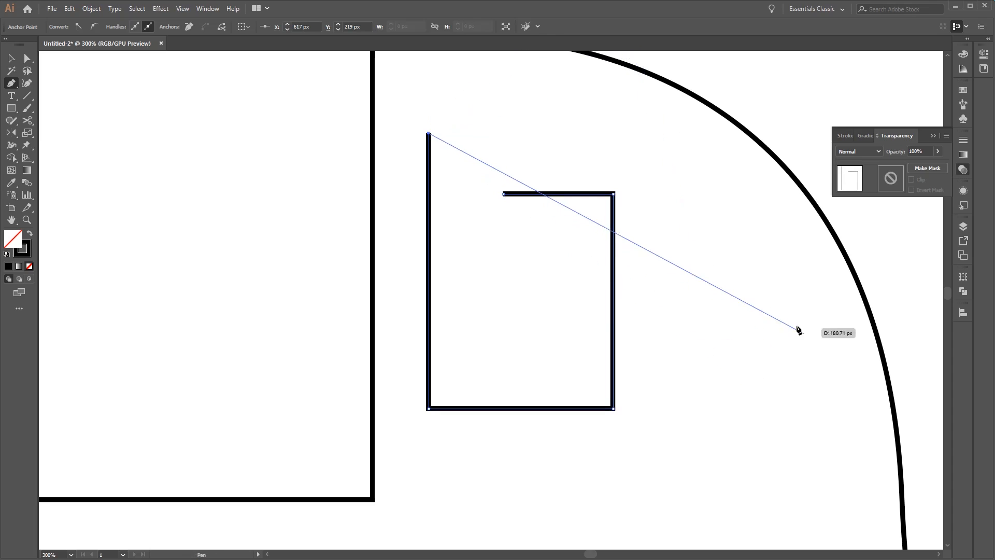
key("Escape")
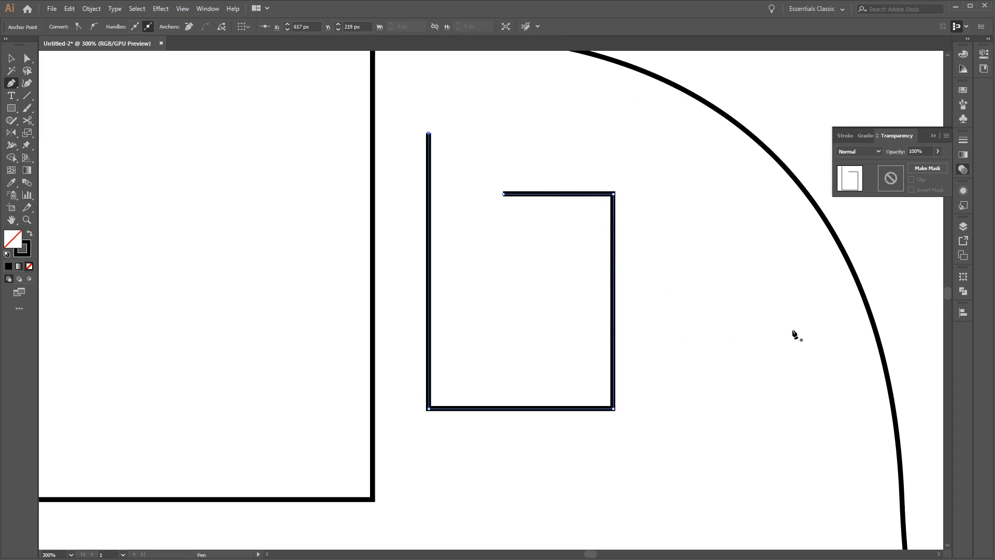
Step: Add two anchor points on the new path's right vertical segment and two on its bottom segment with the Add Anchor Point tool
key("plus")
left_click(614, 234)
left_click(613, 299)
left_click(563, 408)
left_click(483, 408)
left_click(660, 330)
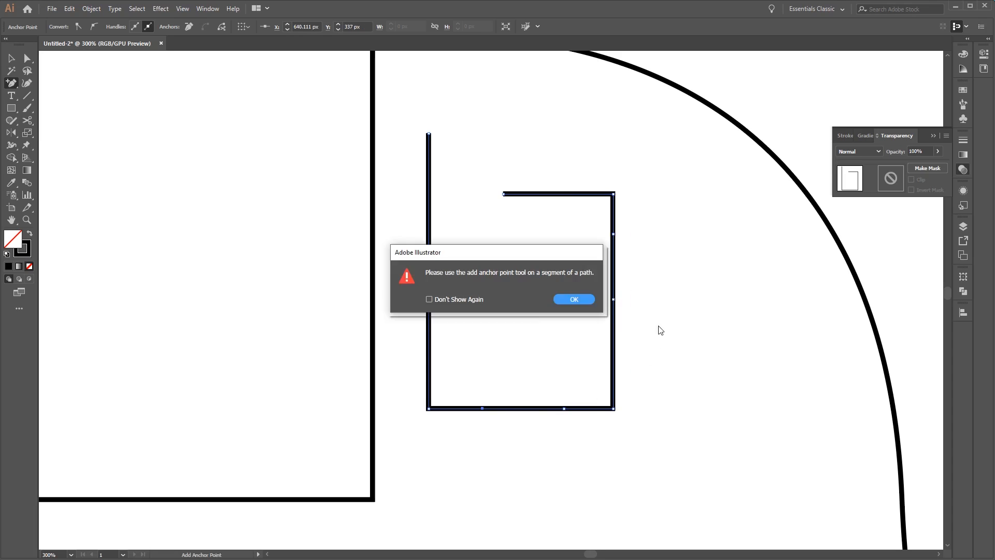
left_click(568, 299)
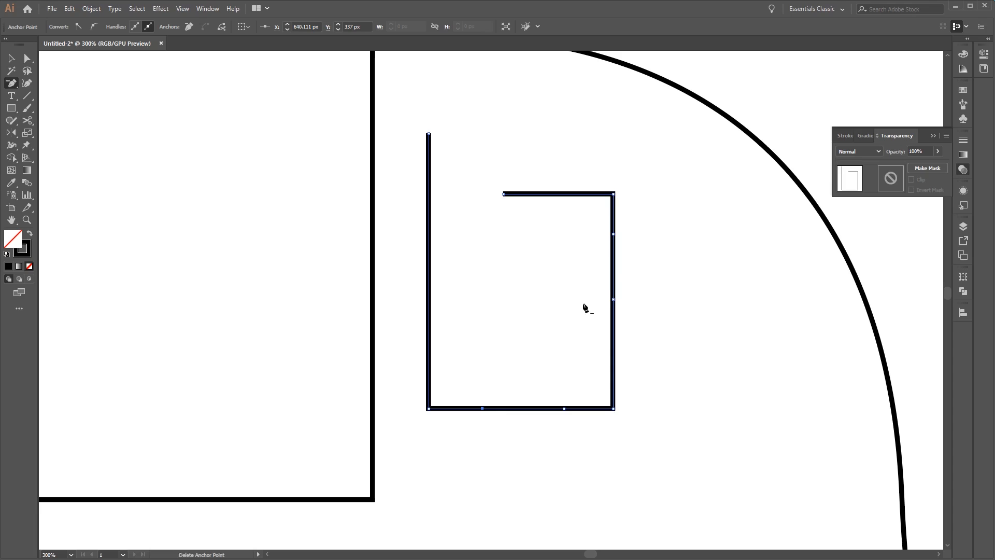
Step: Delete the four added anchor points from the right and bottom segments with the Delete Anchor Point tool
left_click(614, 234)
left_click(613, 299)
left_click(564, 408)
left_click(482, 409)
Step: Convert the path's lower-right and upper-right corners to smooth points with the Anchor Point tool, pulling out handles to form a loop and an arch
key("shift+c")
left_click_drag(613, 408, 726, 316)
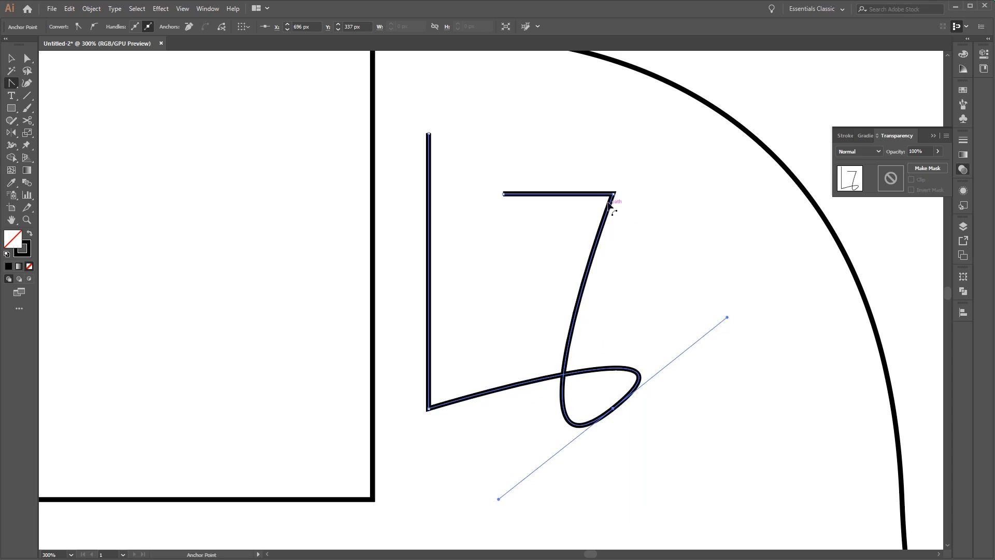
left_click_drag(614, 194, 621, 314)
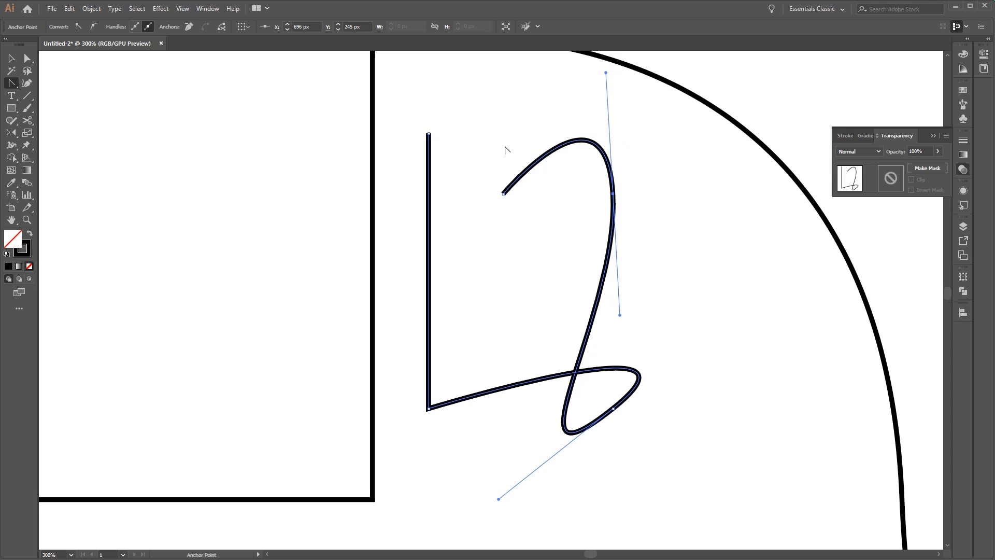
Step: Reshape the arch with Direct Selection by tilting the upper-right point's handles, moving the point to X 714 px, Y 231 px, and shortening the lower handle
left_click(29, 60)
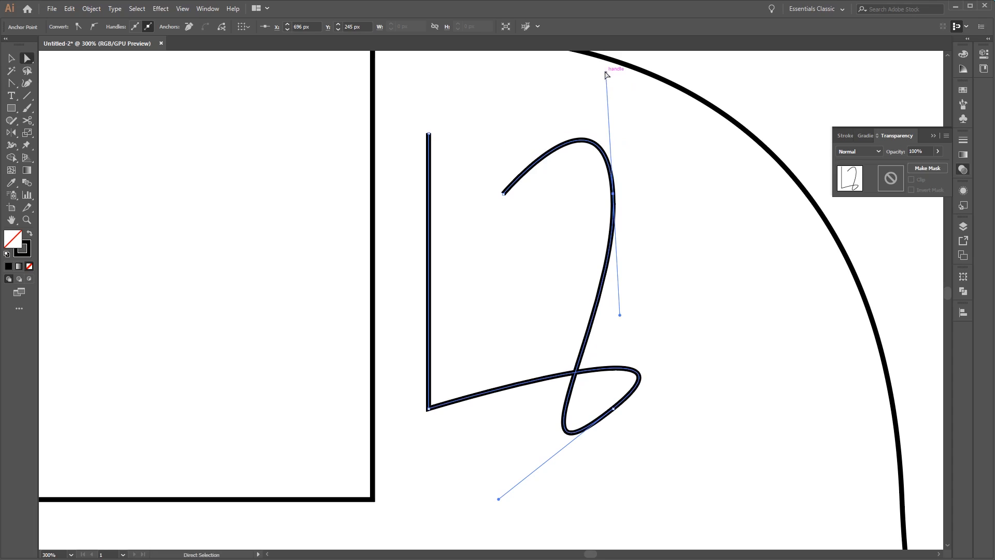
left_click_drag(606, 74, 523, 124)
left_click_drag(613, 193, 655, 161)
left_click_drag(750, 237, 710, 212)
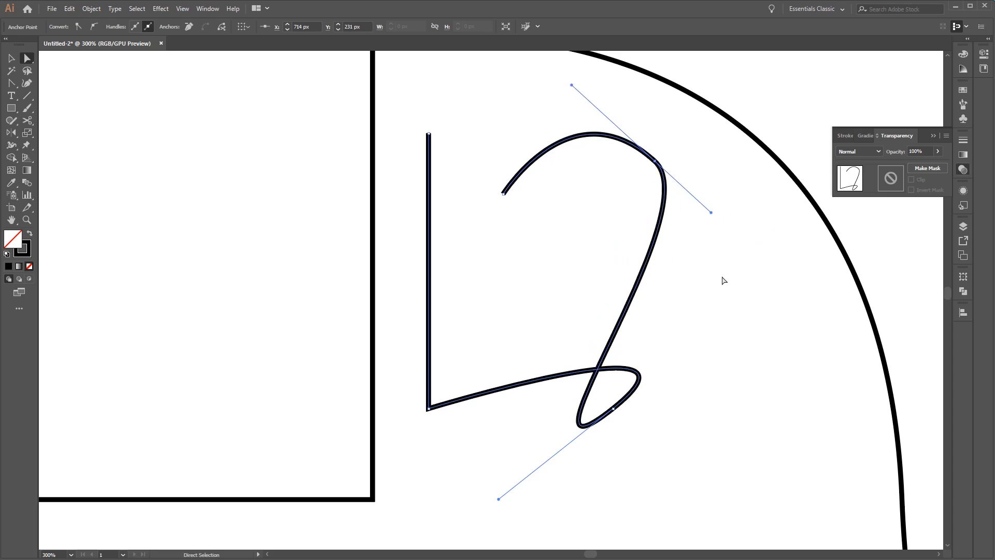
Step: Cut the left vertical segment with the Scissors tool and move the freed upper piece up and to the right
key("c")
left_click(428, 238)
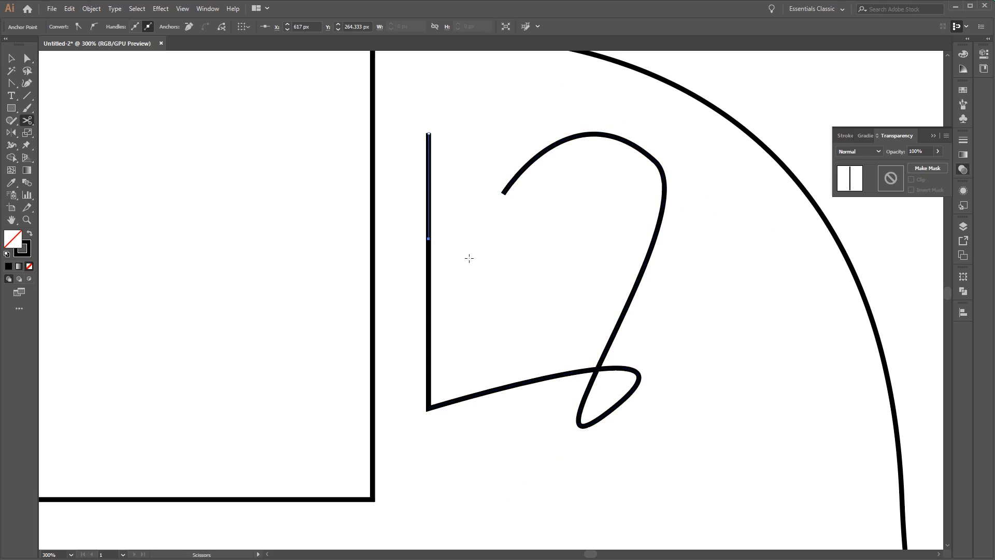
key("a")
left_click_drag(430, 222, 480, 164)
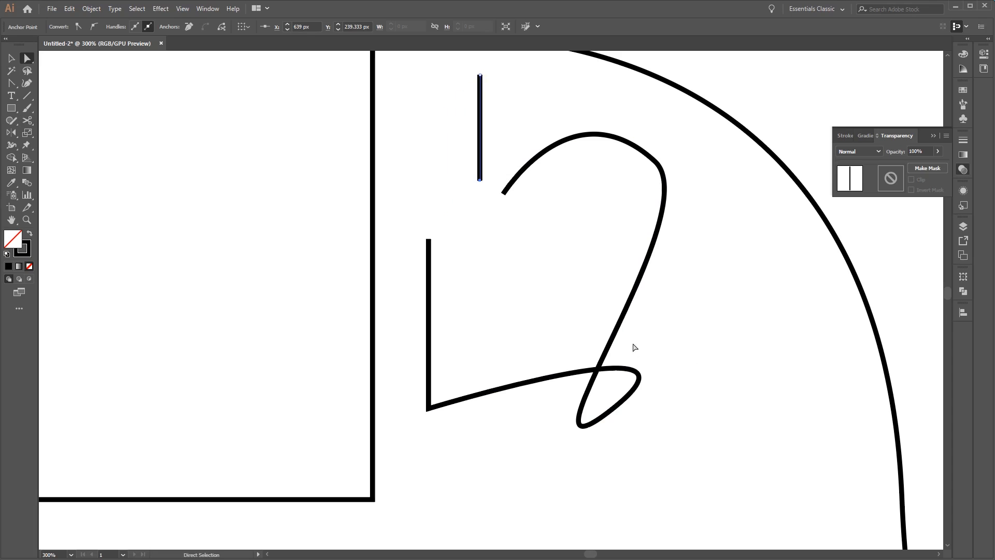
Step: Select the moved piece's lower endpoint and the left segment's upper endpoint with Direct Selection, and join them with a straight segment
left_click(465, 232)
left_click(480, 155)
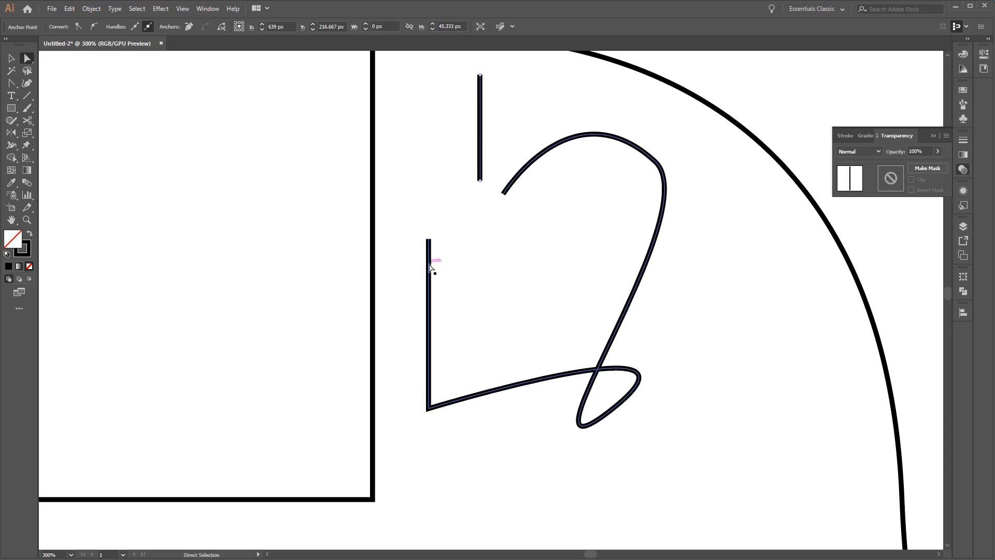
left_click(429, 263)
left_click(481, 151)
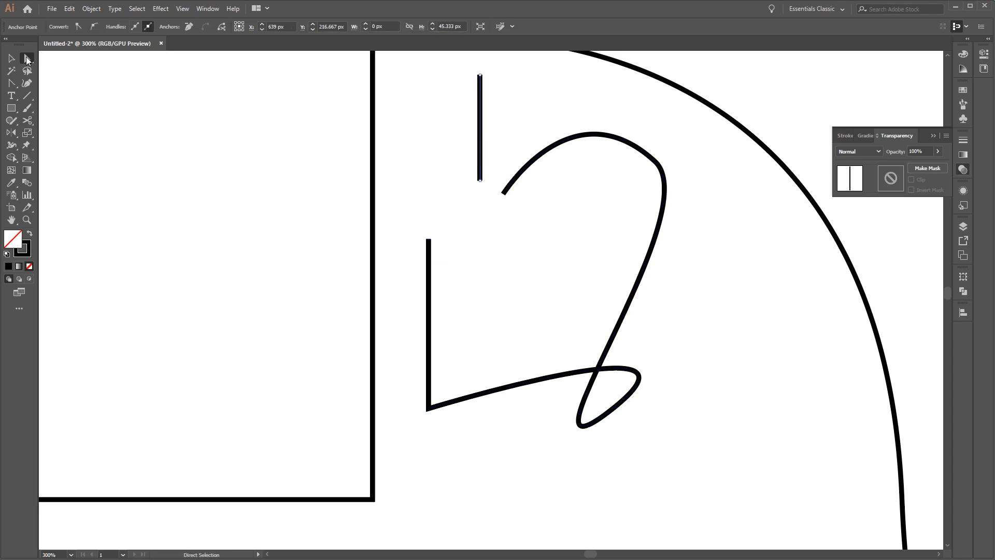
left_click(454, 207)
left_click(481, 181)
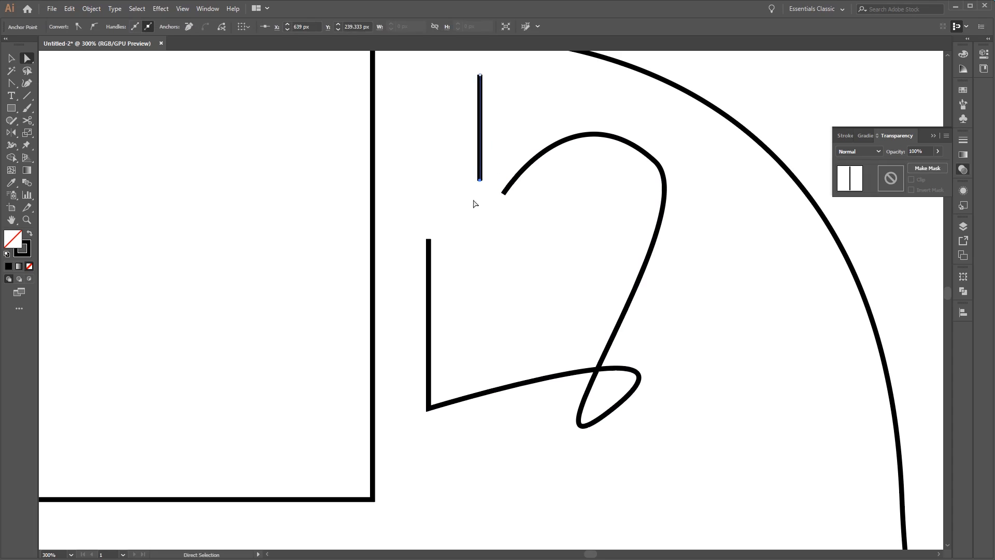
left_click(435, 240, "shift")
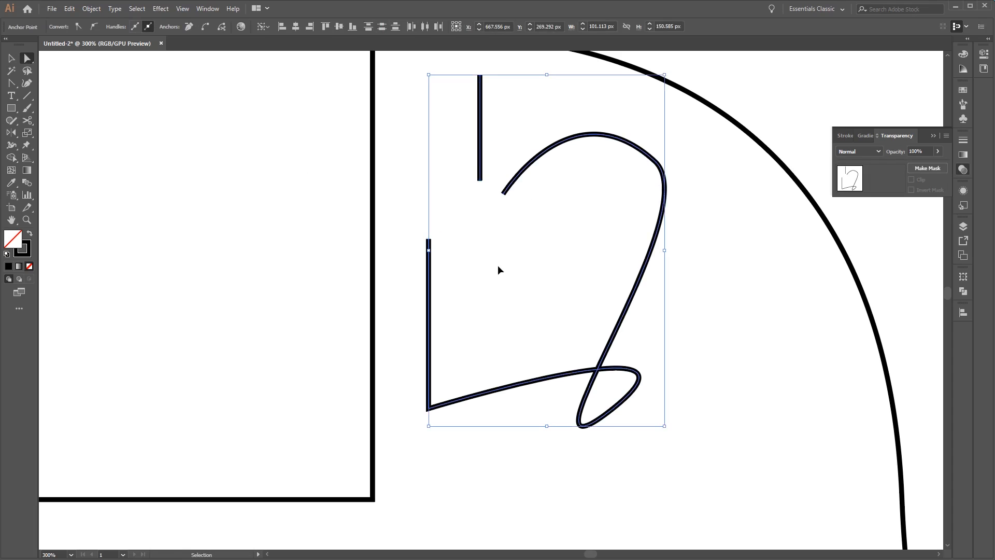
key("ctrl+j")
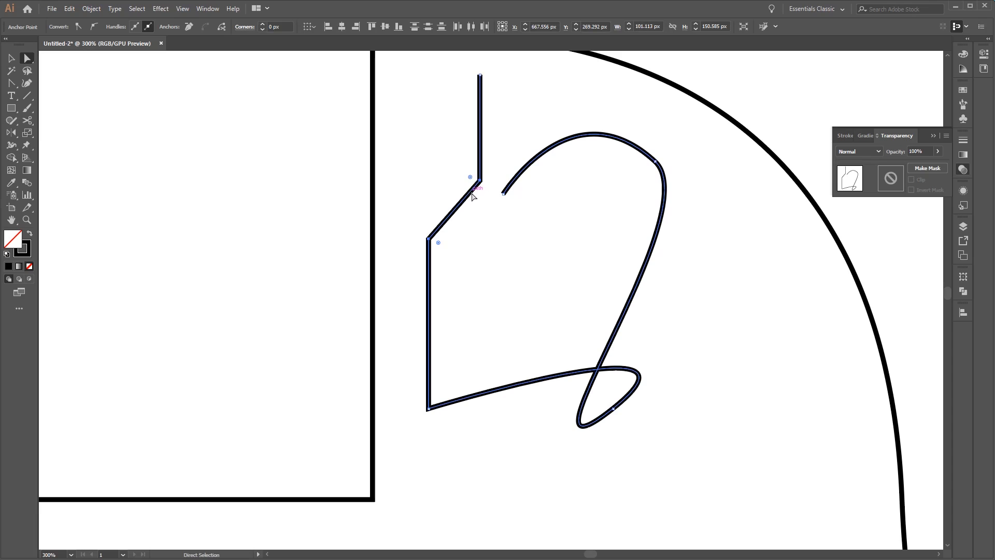
left_click_drag(465, 202, 439, 180)
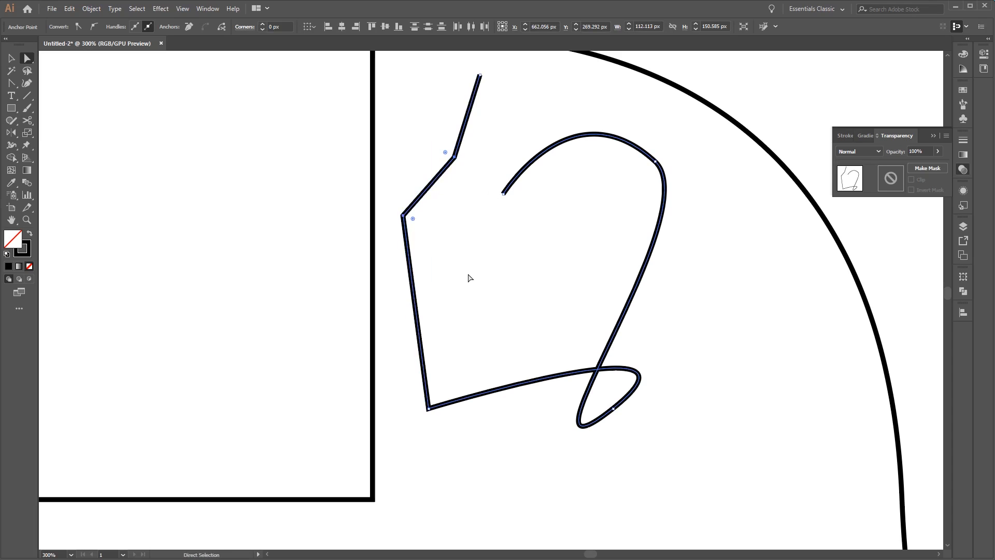
key("ctrl+z")
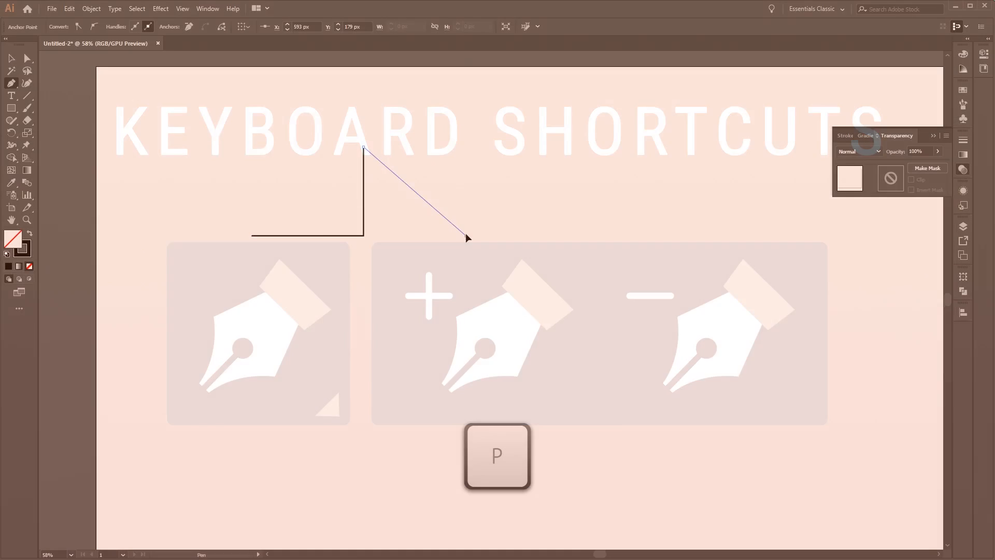
Step: Extend the stepped path with two curved segments using the Pen tool, and add anchor points on its horizontal and vertical segments
left_click_drag(465, 236, 471, 341)
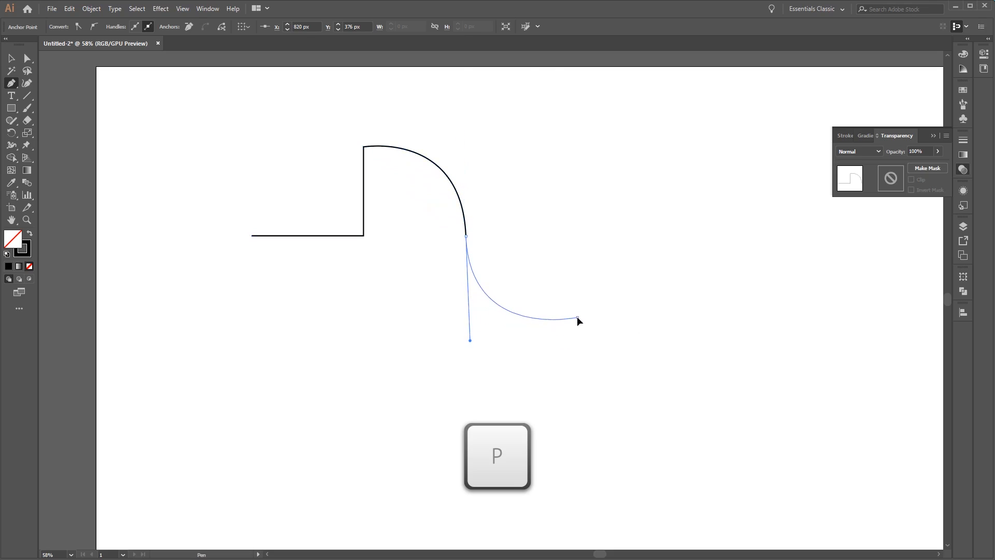
left_click_drag(577, 317, 613, 284)
key("equal")
left_click(302, 236)
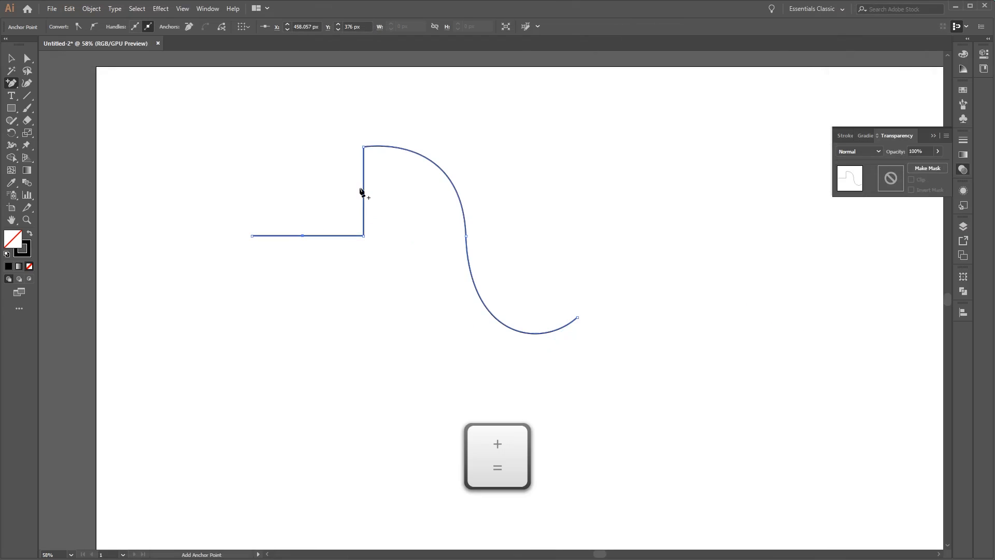
left_click(363, 185)
Step: Move the added anchor points with Direct Selection, the horizontal segment's point upward and the vertical segment's point to the right
left_click(11, 58)
key("ctrl+equal")
key("ctrl+equal")
key("ctrl+equal")
left_click(28, 58)
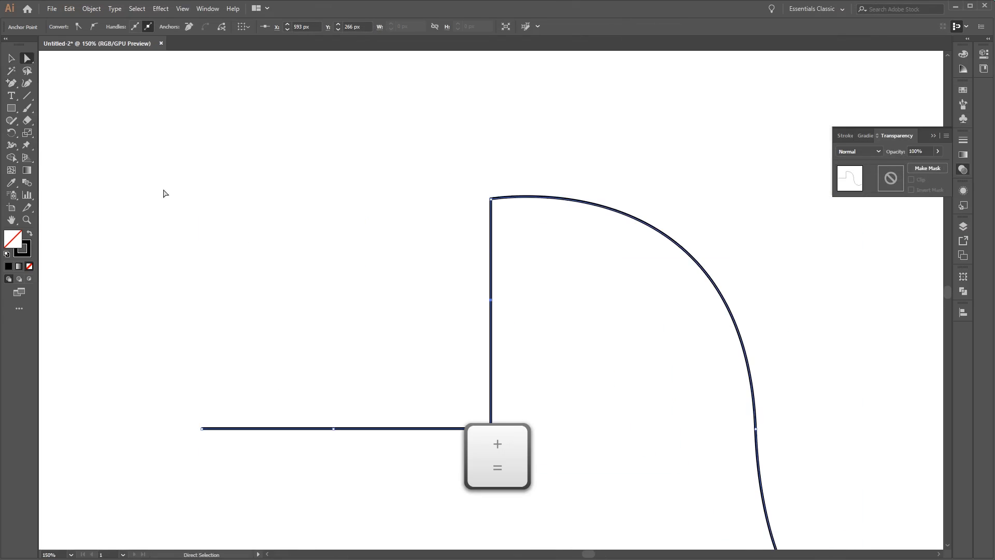
left_click_drag(333, 429, 338, 339)
left_click_drag(490, 300, 578, 294)
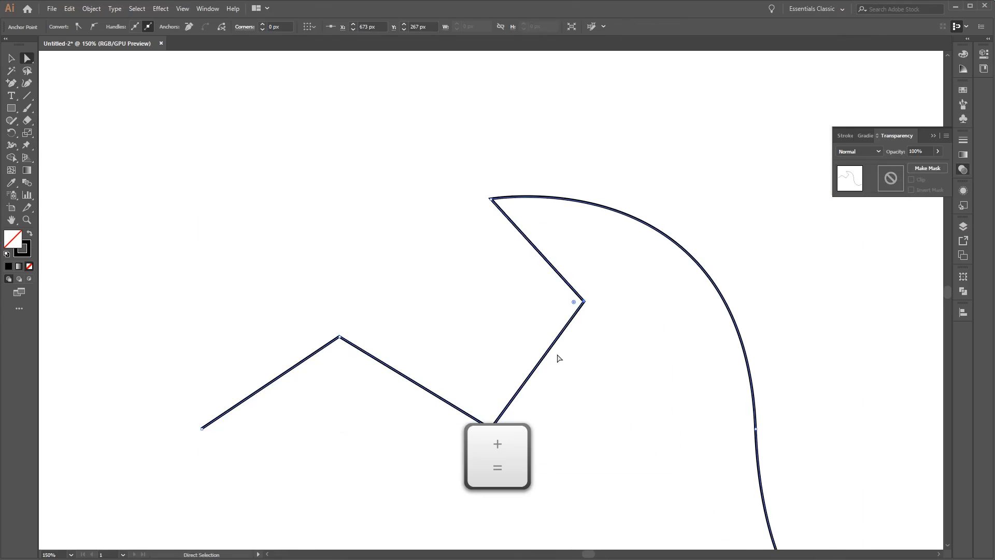
Step: Remove the four extra anchor points from the vertical segment with the Delete Anchor Point tool
key("minus")
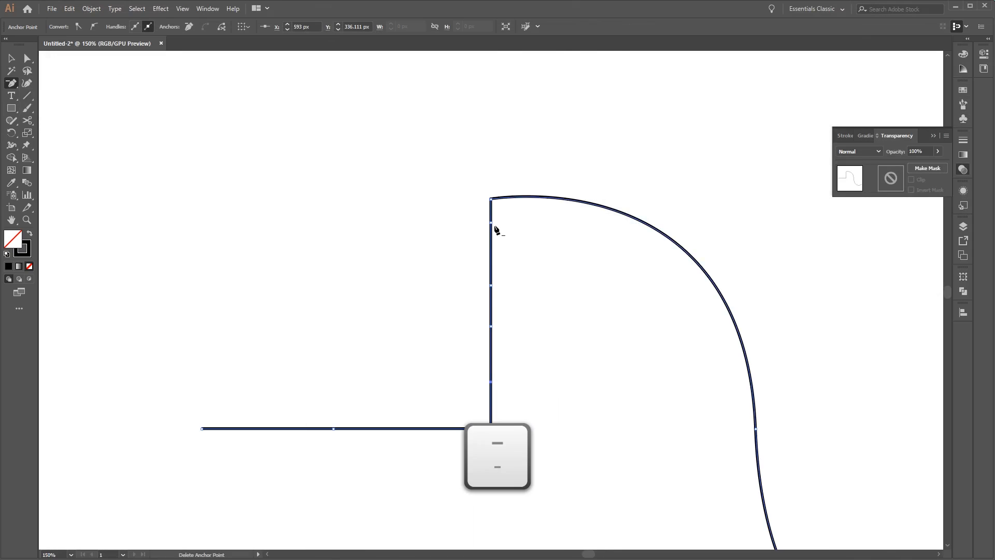
key("space")
left_click_drag(481, 198, 493, 251)
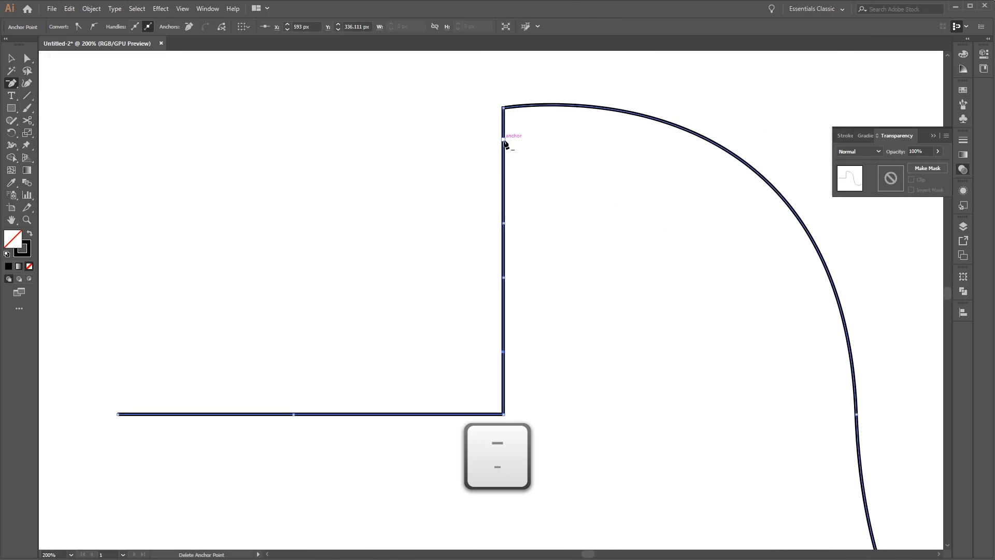
left_click(503, 140)
left_click(503, 223)
left_click(503, 278)
left_click(503, 352)
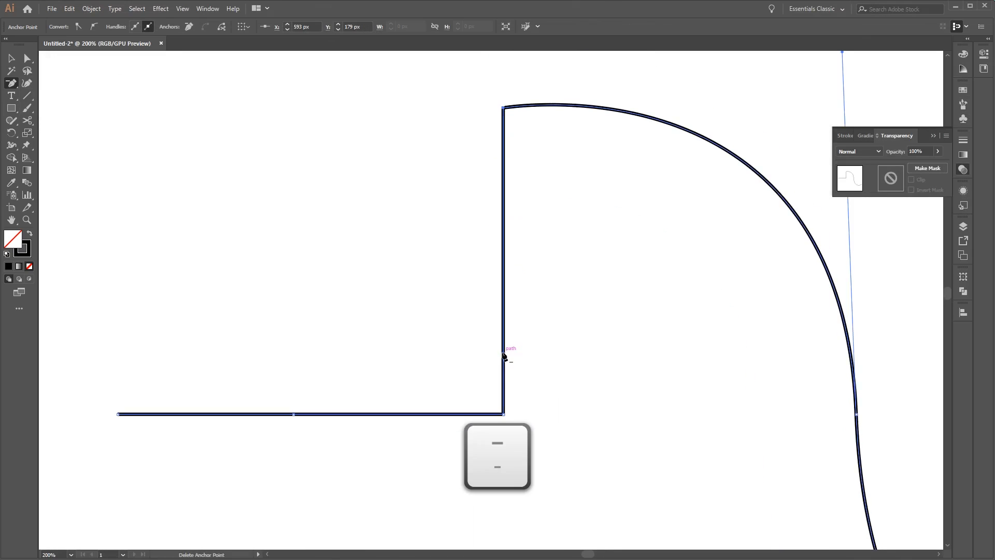
Step: Convert the horizontal segment's middle anchor point to a smooth point with the Anchor Point tool, pulling its handles out vertically
key("shift+c")
left_click_drag(399, 356, 402, 408)
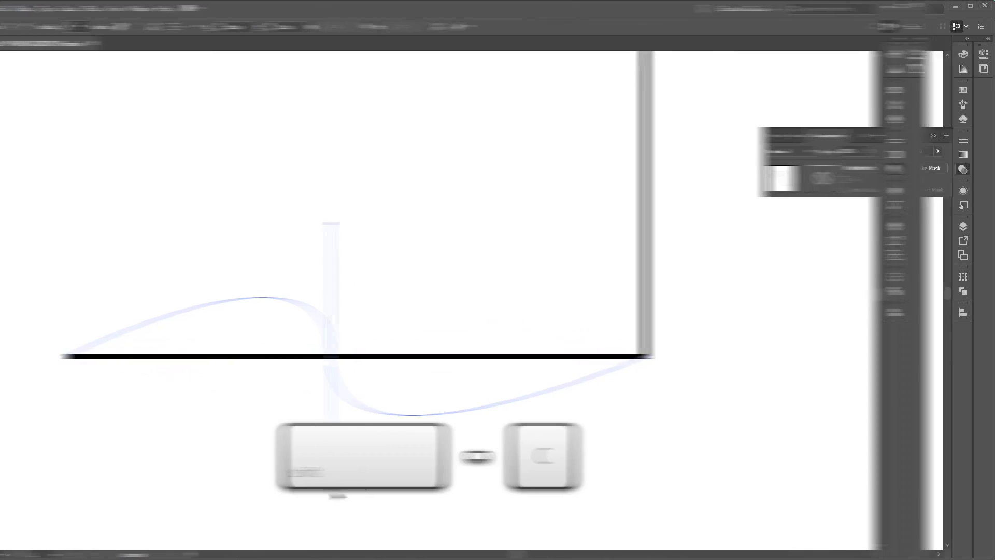
Step: Cut the left vertical line with the Scissors tool and move the freed upper piece up and to the right
key("c")
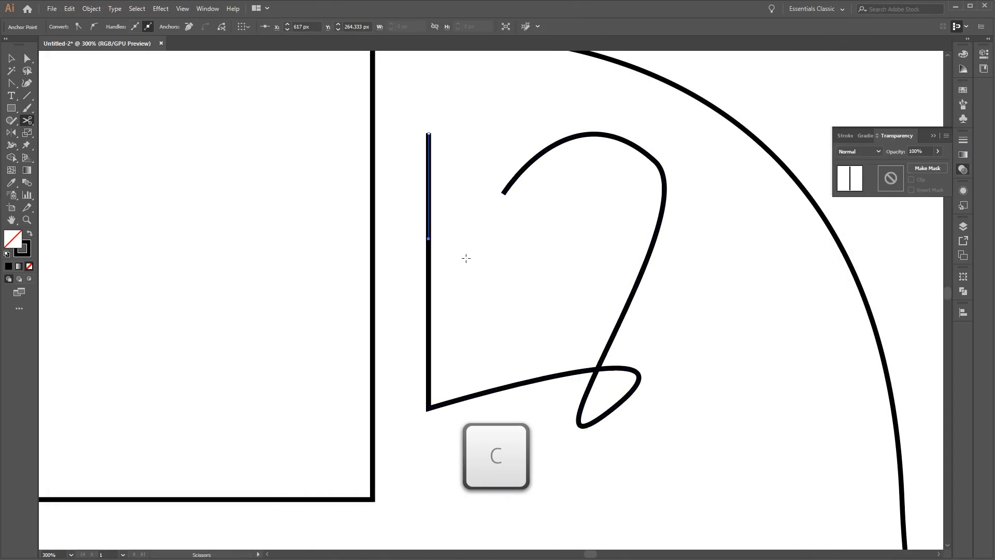
key("a")
left_click_drag(428, 216, 479, 159)
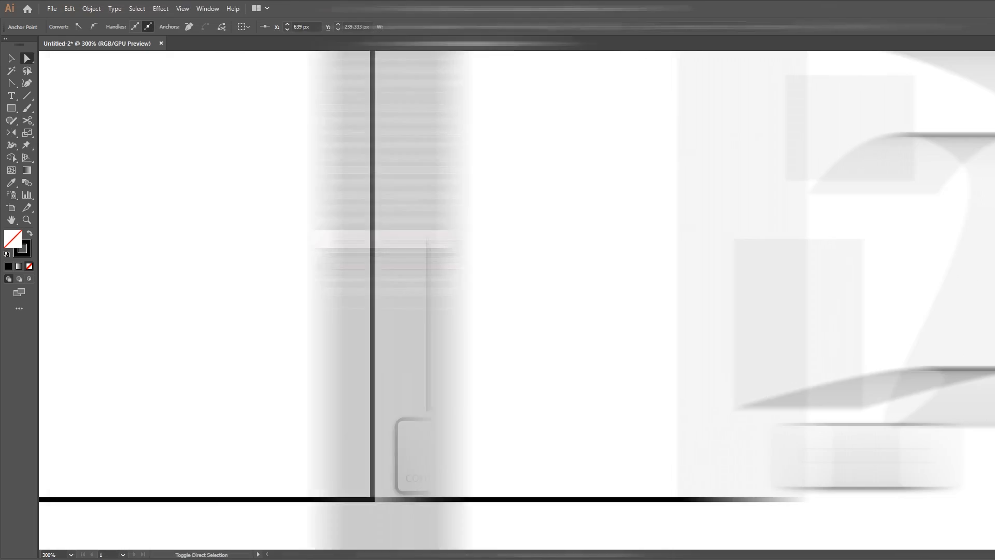
Step: Join the moved piece and the remaining open path at their endpoints
key("ctrl+j")
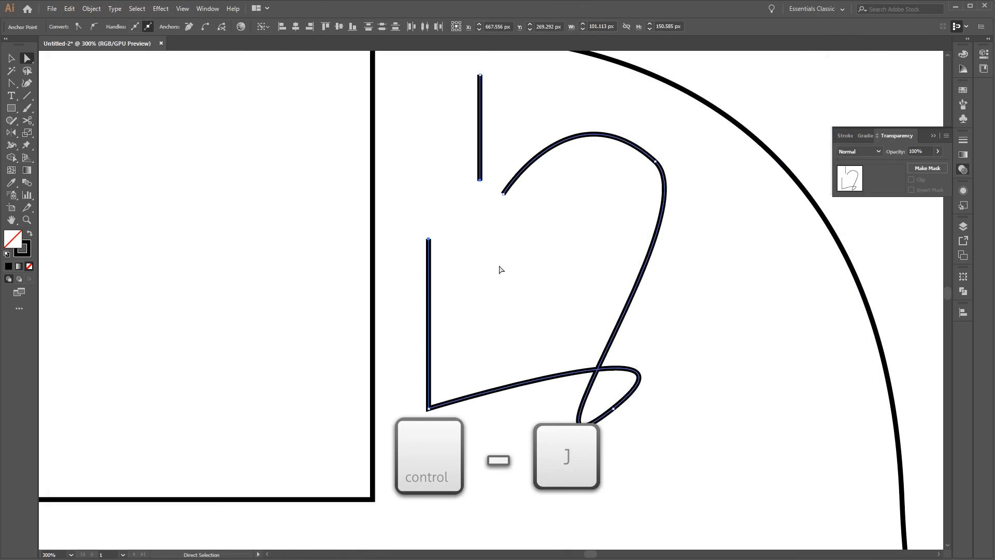
key("ctrl+j")
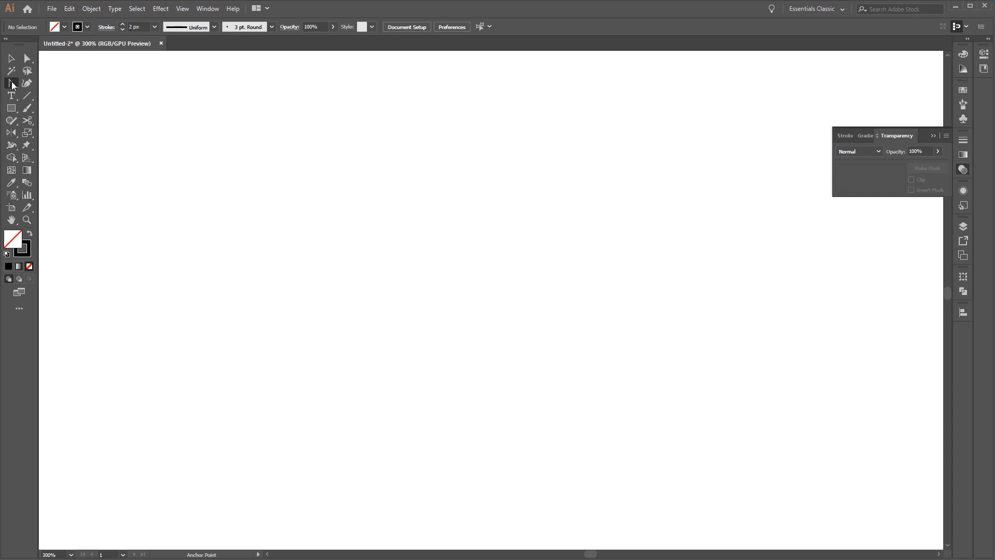
Step: Draw an open path of three straight segments through four corner points with the Pen tool
left_click(12, 83)
left_click(59, 83)
left_click(470, 241)
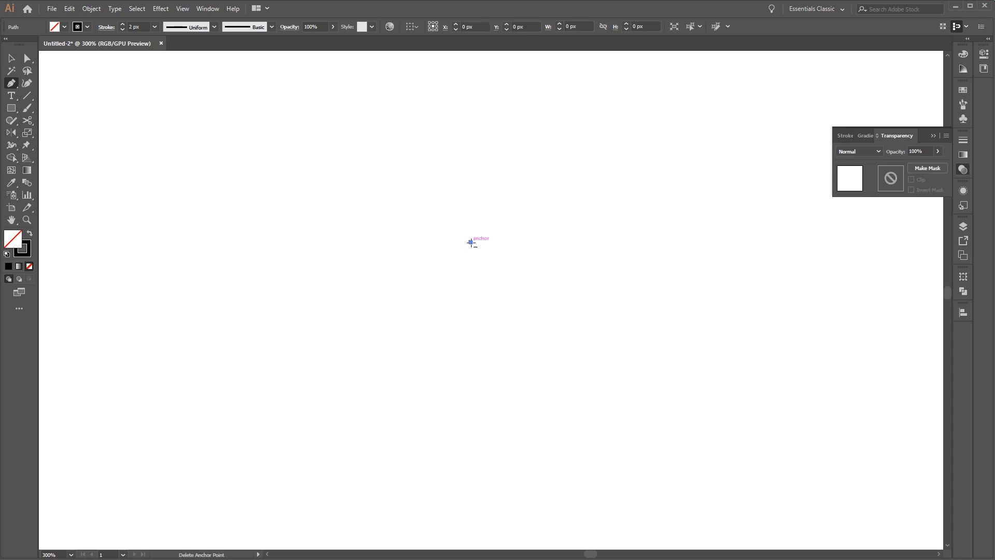
left_click(564, 325)
left_click(619, 246)
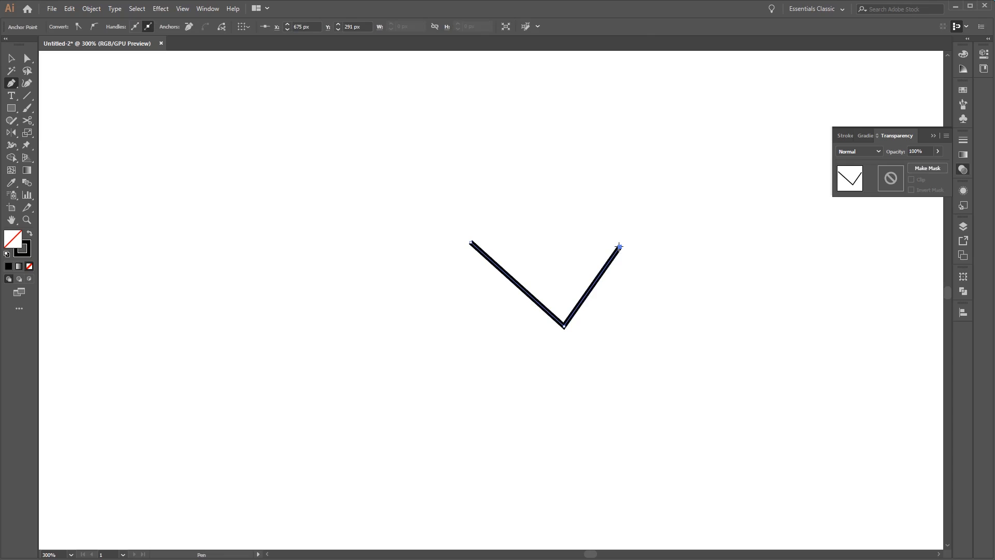
left_click(557, 202)
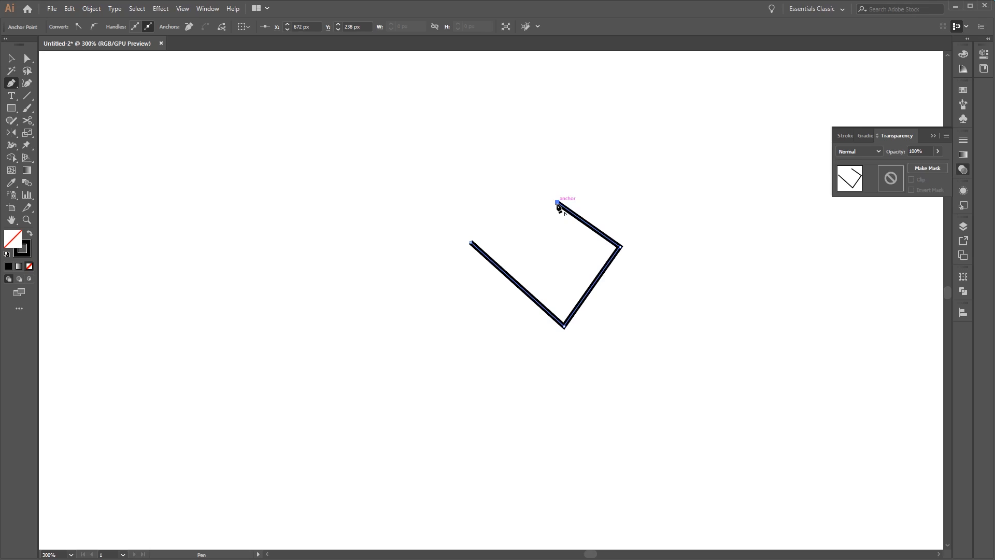
Step: Undo the three straight segments, back to the path's first anchor point
key("ctrl+z")
key("ctrl+z")
key("ctrl+z")
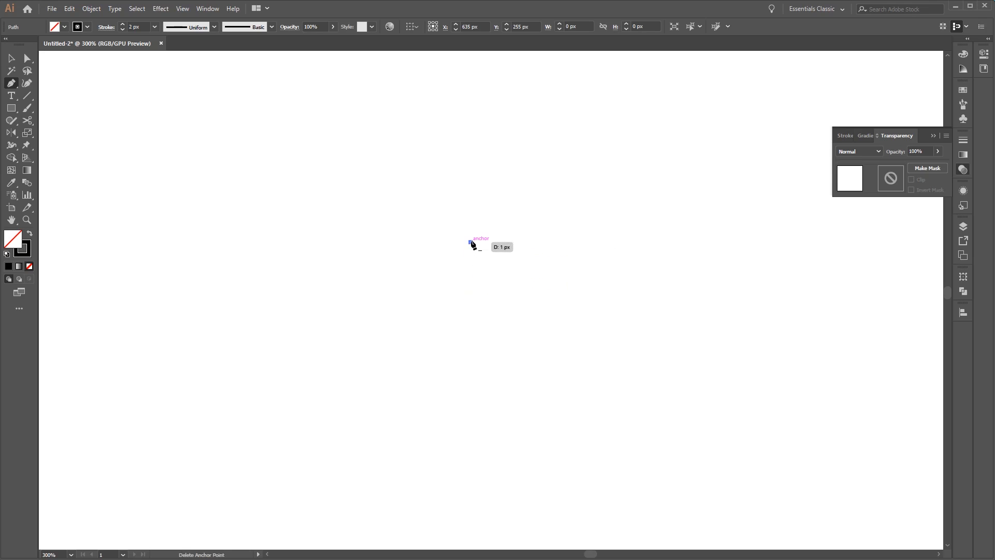
Step: Draw a vertical segment about 15 px long from the remaining anchor point, end the path and delete it
left_click(470, 276)
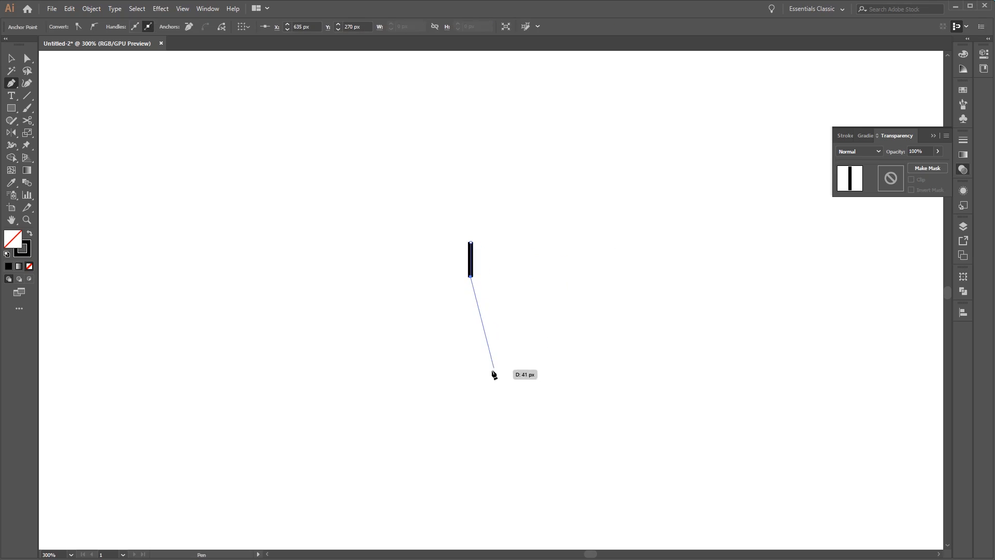
key("Escape")
key("Delete")
key("Delete")
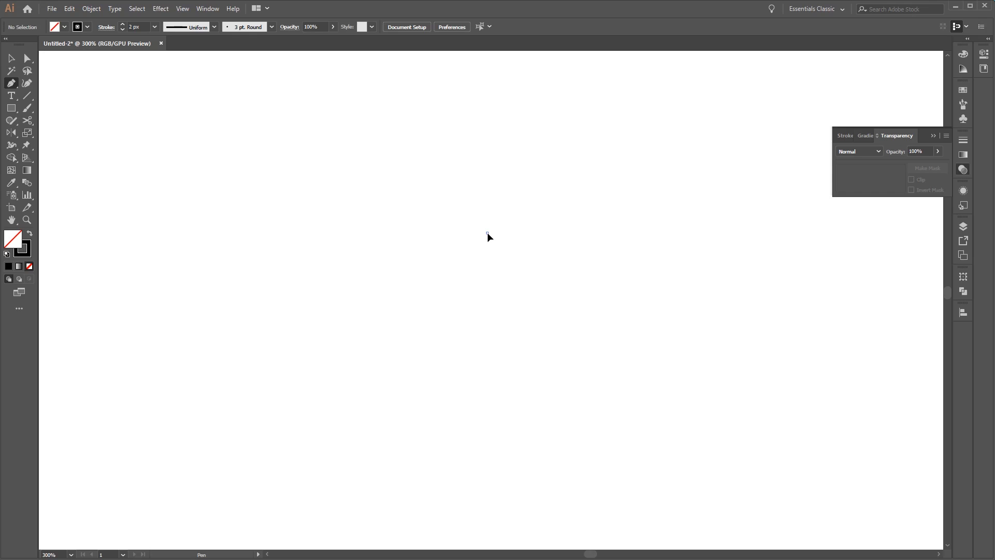
Step: Draw an open, bowl-shaped curved path of three smooth points with the Pen tool, and undo it
left_click_drag(487, 233, 580, 240)
left_click_drag(489, 390, 359, 430)
left_click_drag(319, 251, 346, 162)
key("Escape")
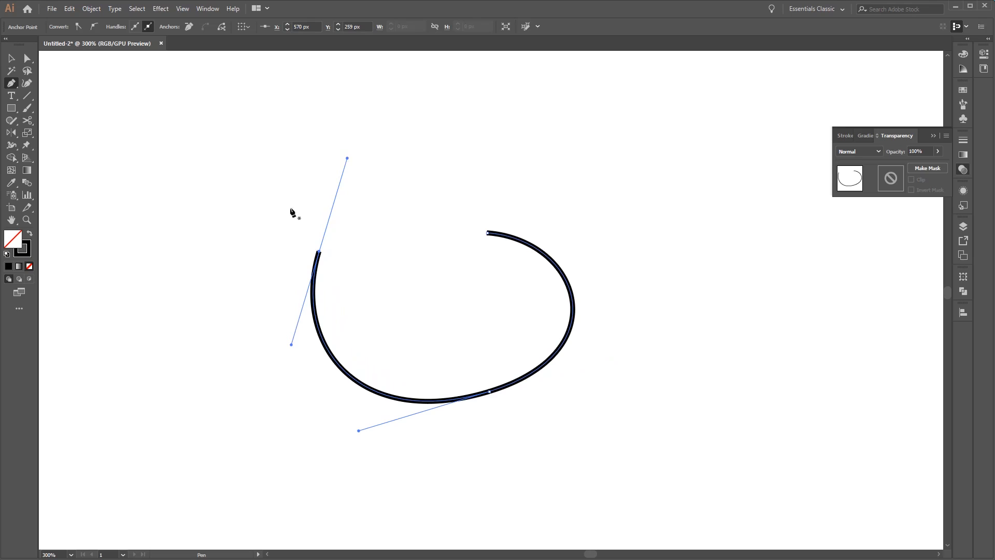
key("ctrl+z")
key("ctrl+z")
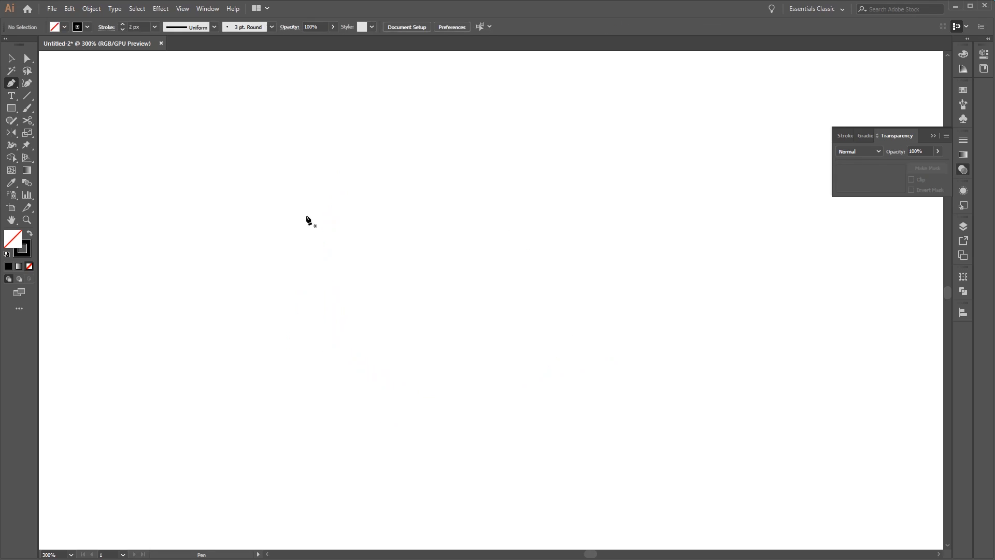
Step: Draw an open five-point path of four straight segments with the Pen tool, leaving a gap at its upper left
key("plus")
key("minus")
key("p")
left_click(289, 209)
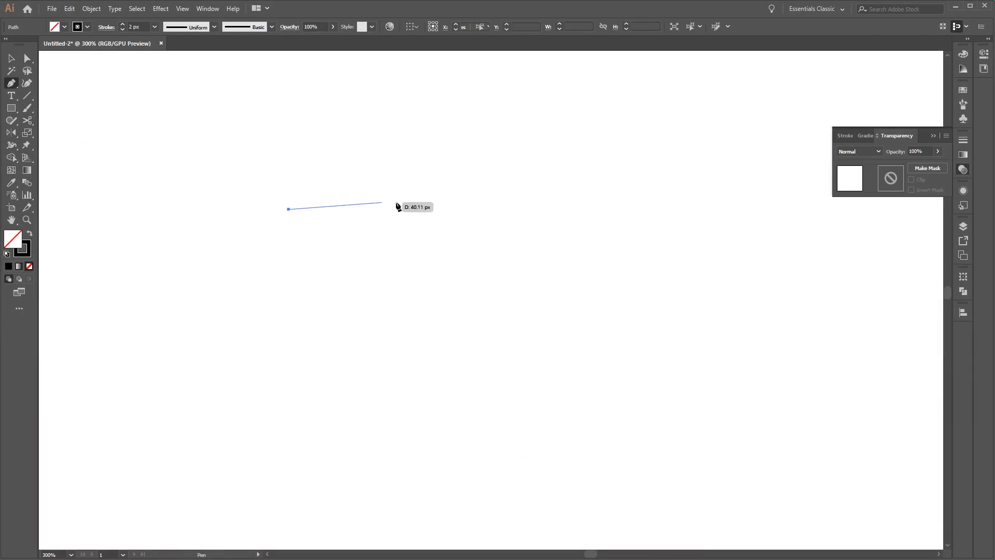
left_click(446, 204)
left_click(459, 318)
left_click(321, 369)
left_click(264, 274)
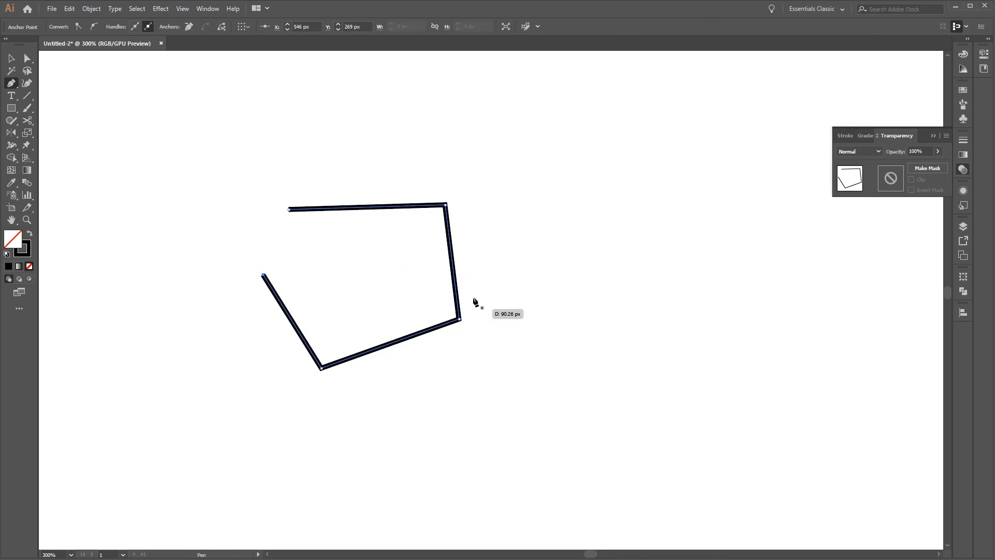
Step: Remove the path's upper-right anchor point and add two anchor points along its lower-right segment with the Pen tool
left_click(445, 206)
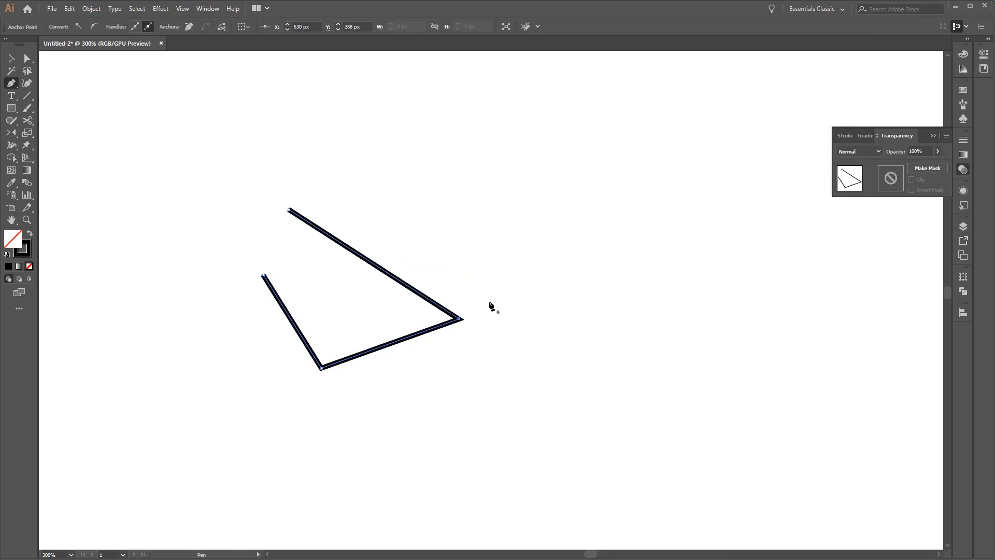
left_click(428, 330)
left_click(383, 345)
Step: Pull the two added anchor points downward with Direct Selection, placing the left one at X 588 px, Y 330 px
key("a")
left_click_drag(428, 330, 451, 369)
left_click_drag(382, 345, 360, 416)
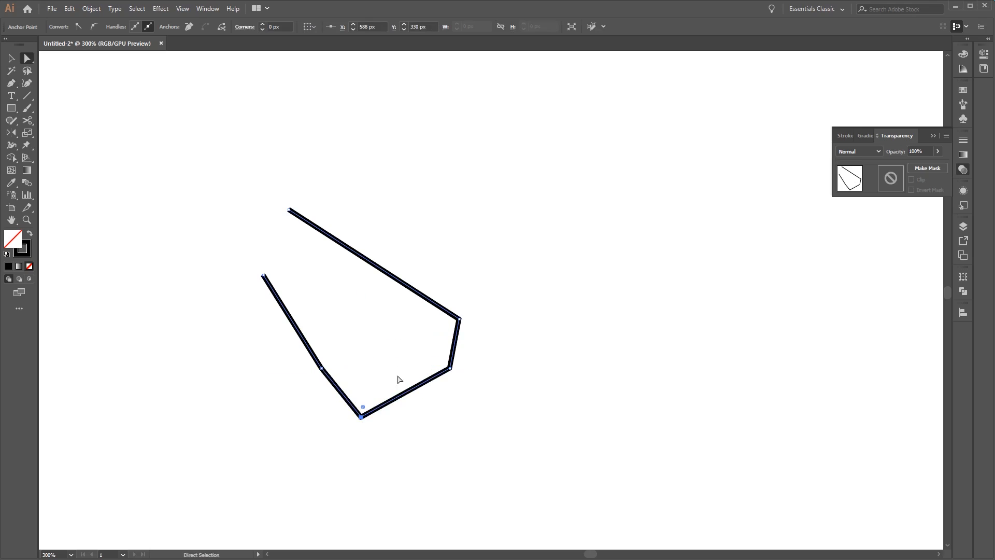
Step: Continue the path from its upper-left endpoint with seven straight segments running counterclockwise around the existing shape, and end it
key("p")
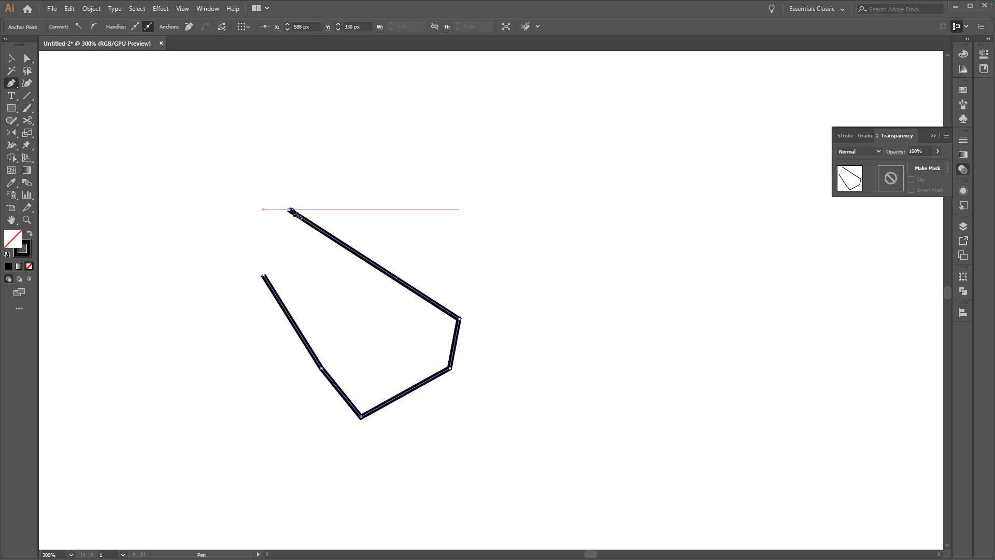
left_click(289, 209)
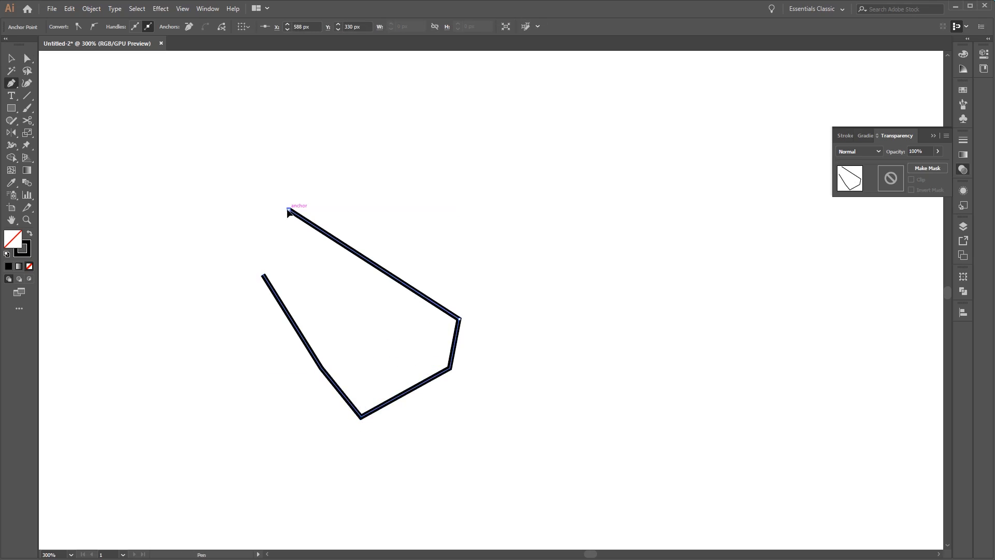
left_click(207, 153)
left_click(167, 248)
left_click(156, 398)
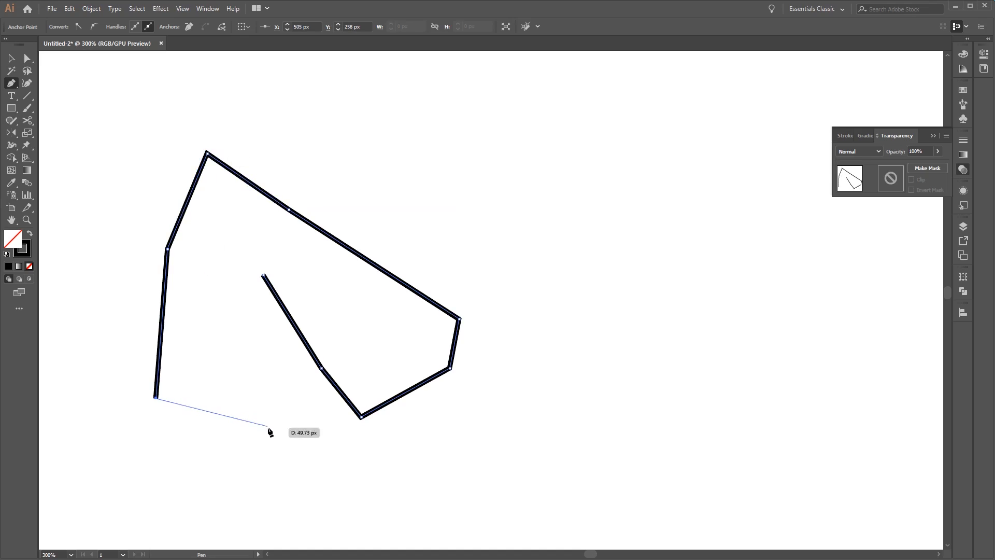
left_click(278, 461)
left_click(470, 493)
left_click(587, 392)
left_click(572, 296)
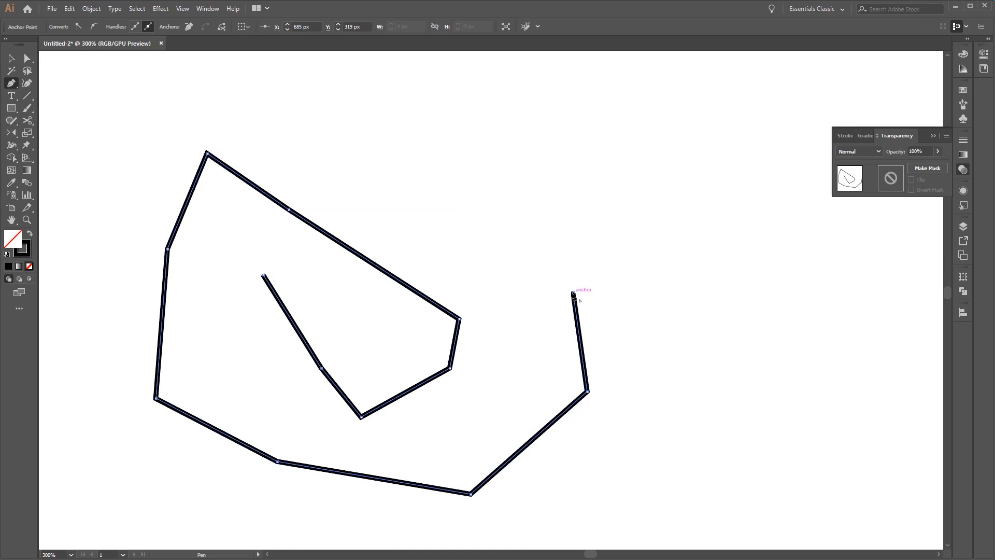
key("Escape")
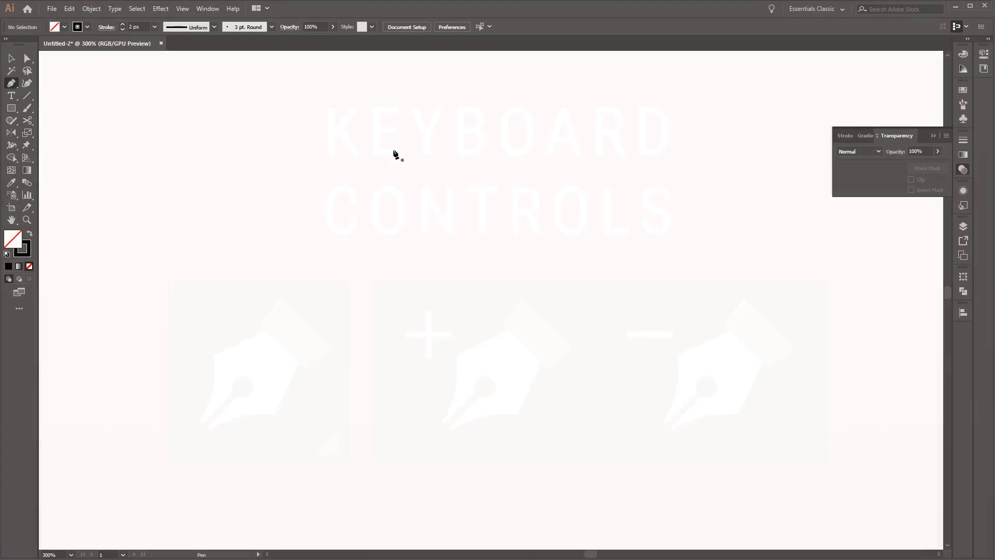
Step: Draw an open path of six horizontal and vertical segments starting at X 602 px, Y 216 px with the Pen tool constrained
left_click(394, 151)
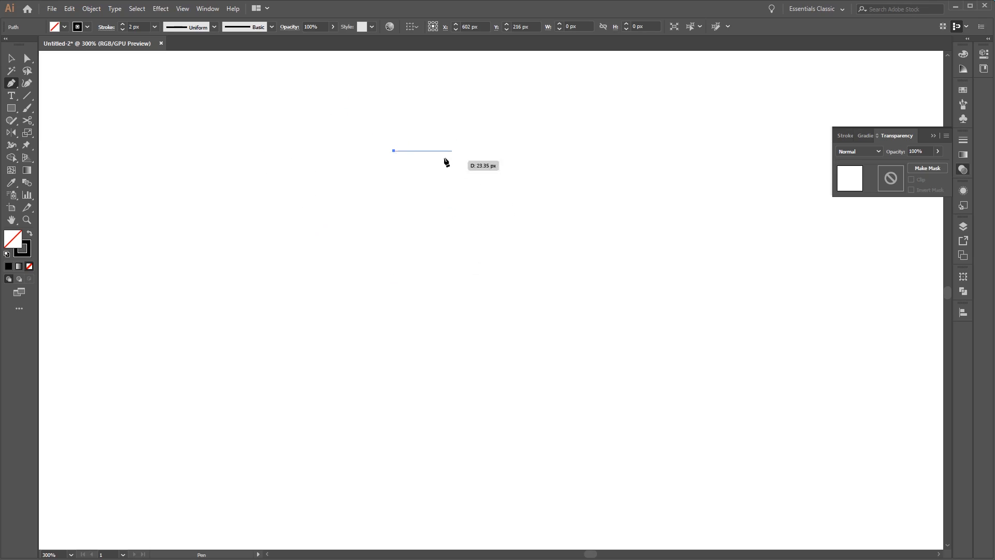
left_click(393, 253)
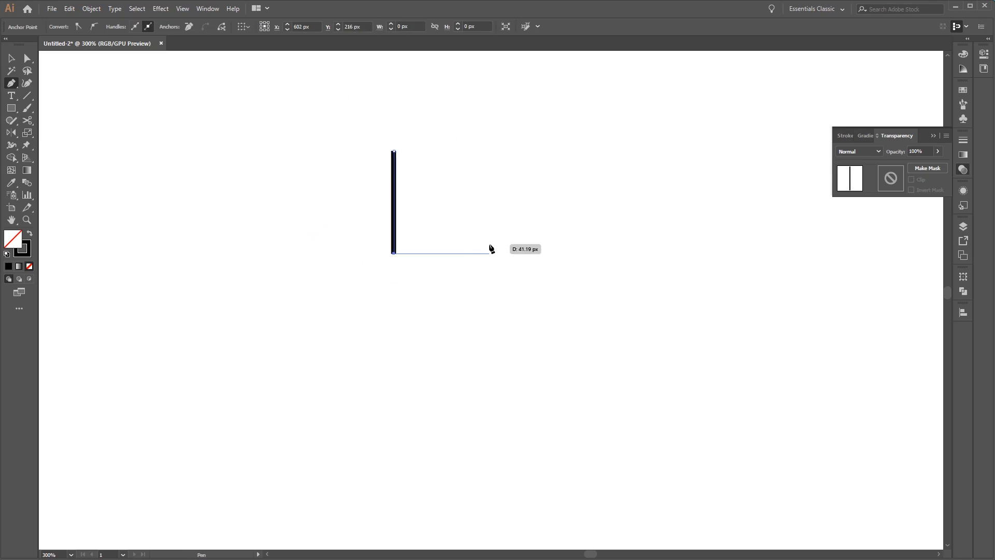
left_click(490, 254)
left_click(490, 167)
left_click(626, 167)
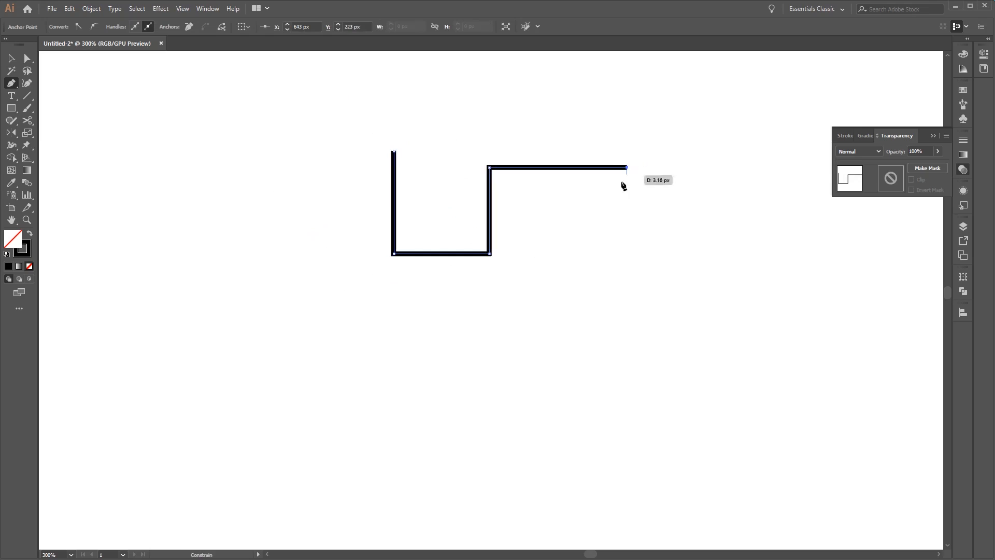
left_click(627, 337)
left_click(408, 351, "shift")
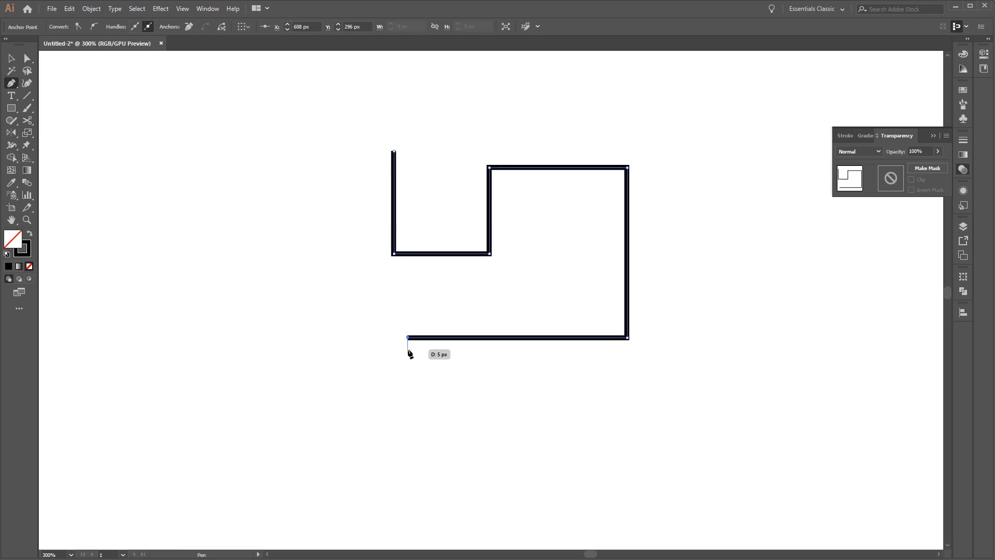
key("Escape")
Step: Delete the upper-right corner anchor point of the stepped open path with Direct Selection, removing its two adjoining segments
key("a")
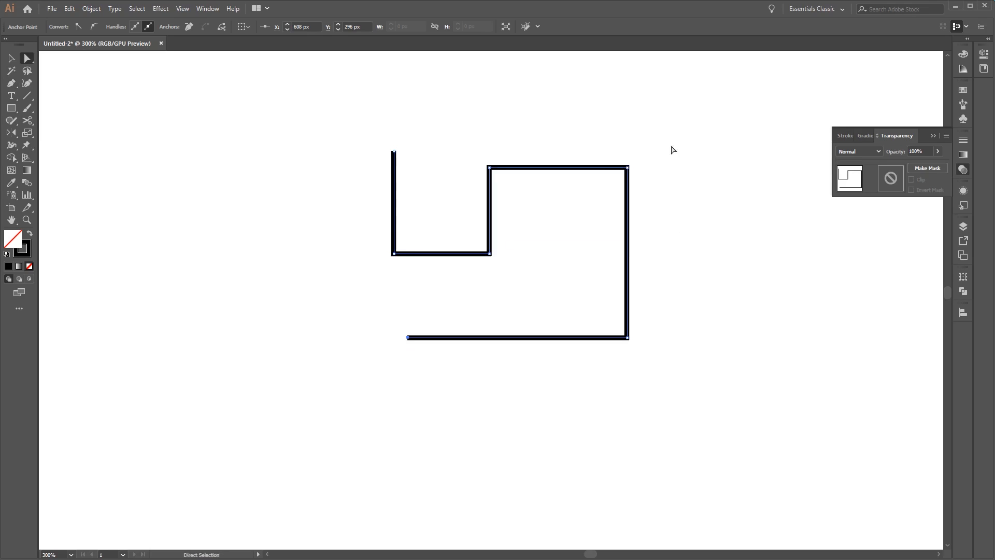
left_click(628, 168)
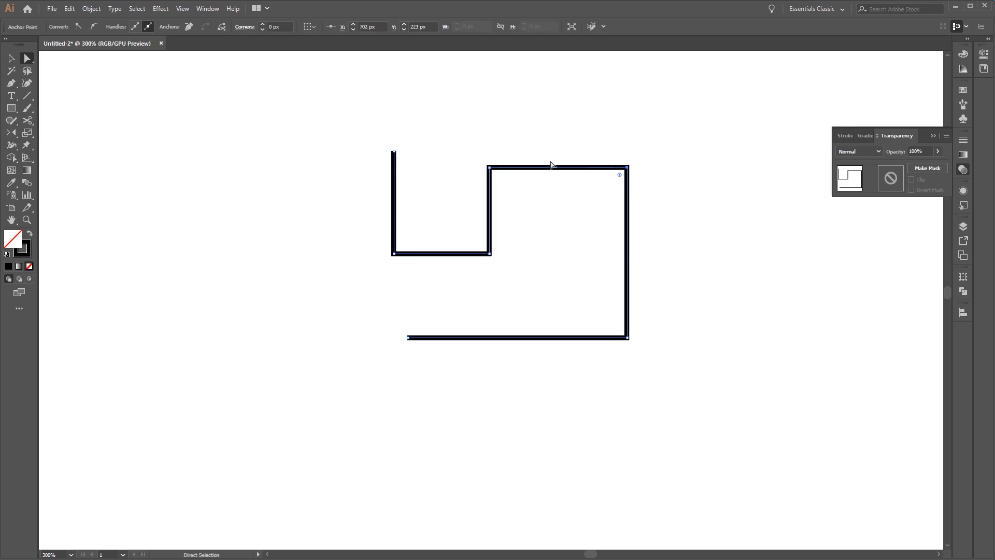
key("Delete")
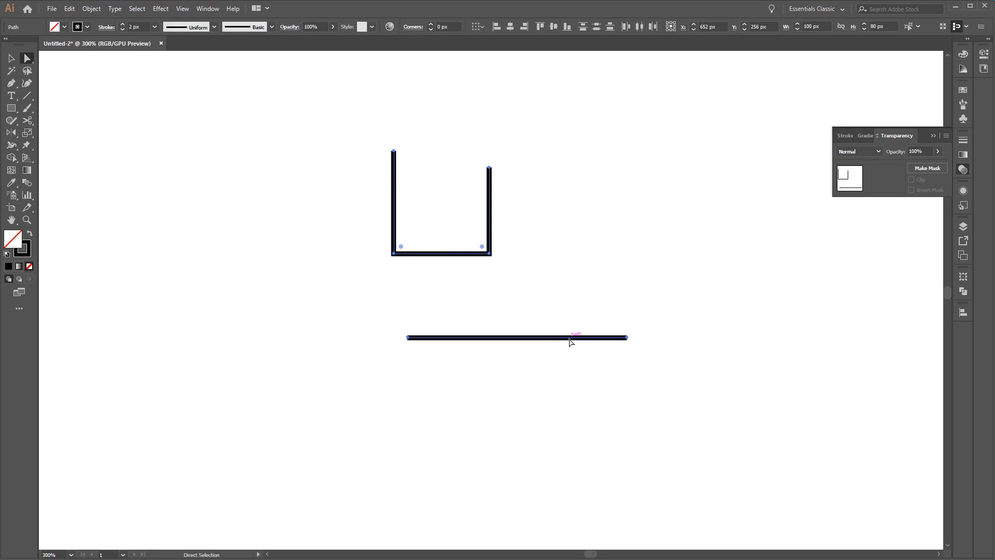
Step: Bend the U-shaped path's right segment outward and its lower segment downward, and spread the lower curve's two handles outward to either side
key("p")
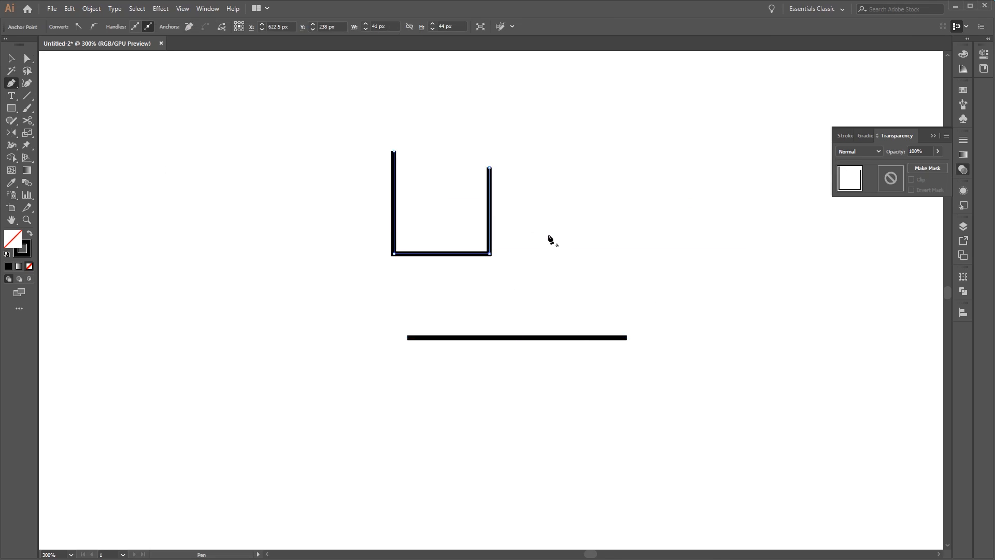
key("alt")
left_click_drag(491, 213, 544, 212)
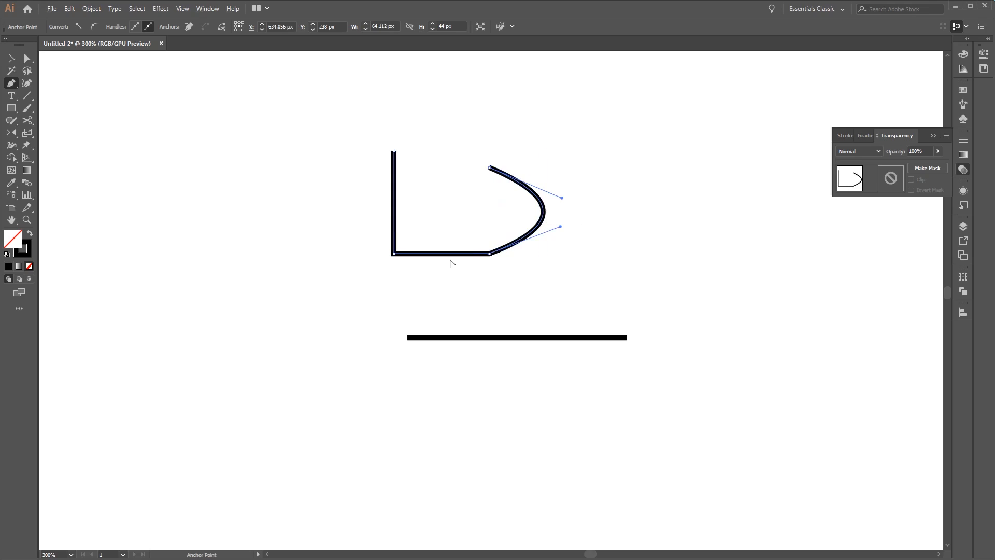
left_click_drag(460, 255, 461, 283)
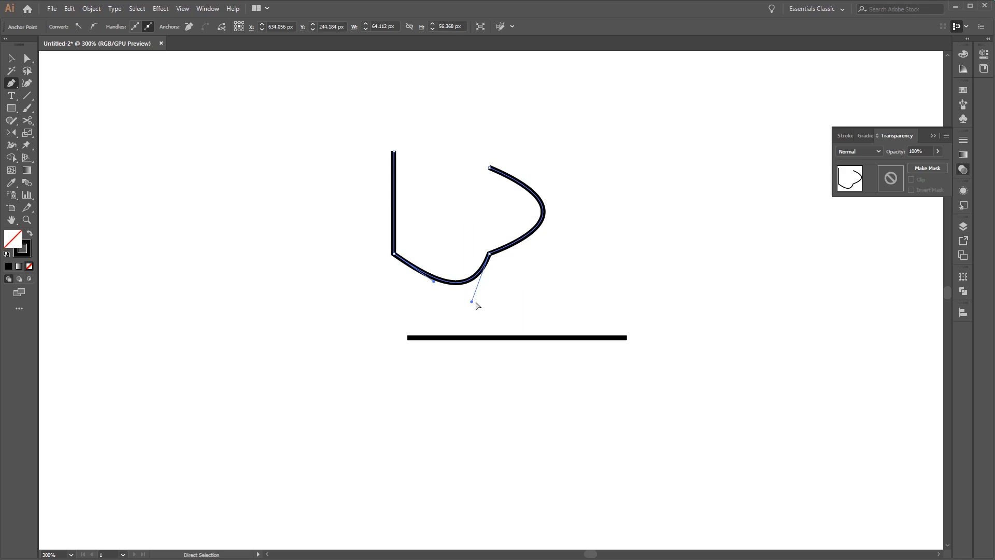
left_click_drag(472, 301, 531, 295)
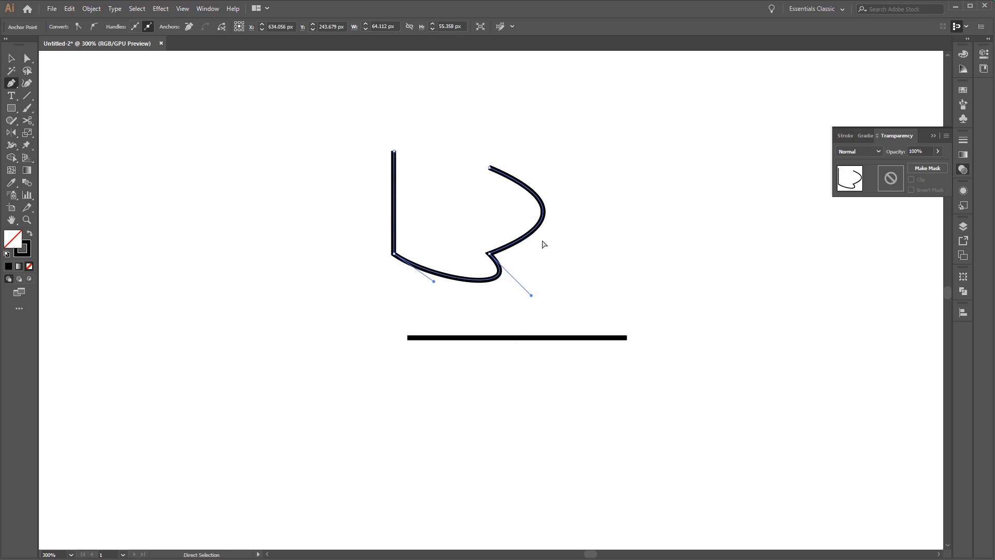
left_click_drag(433, 281, 349, 297)
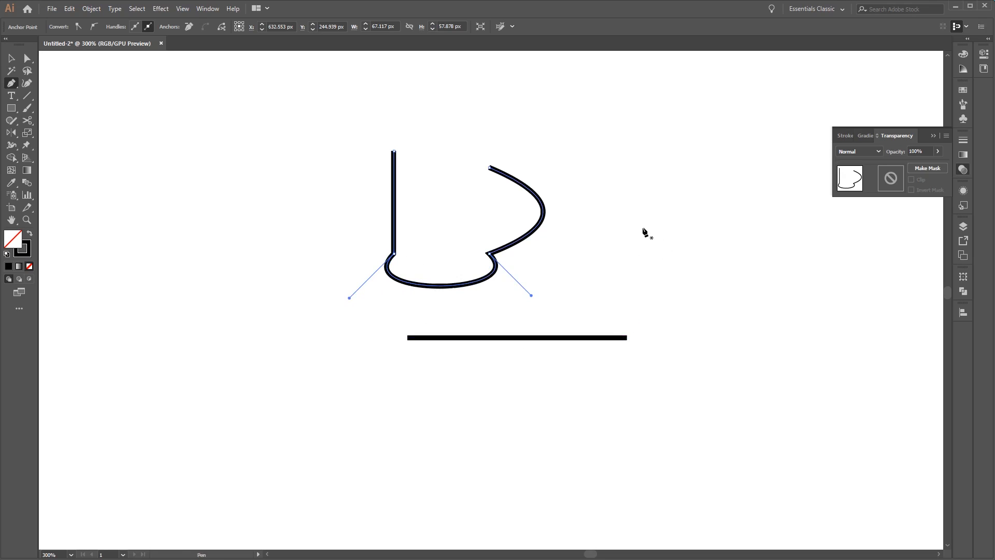
Step: Draw a winding open curve from the right of the shapes with the Pen tool, breaking handle direction at the corner anchor points
left_click_drag(643, 222, 726, 261)
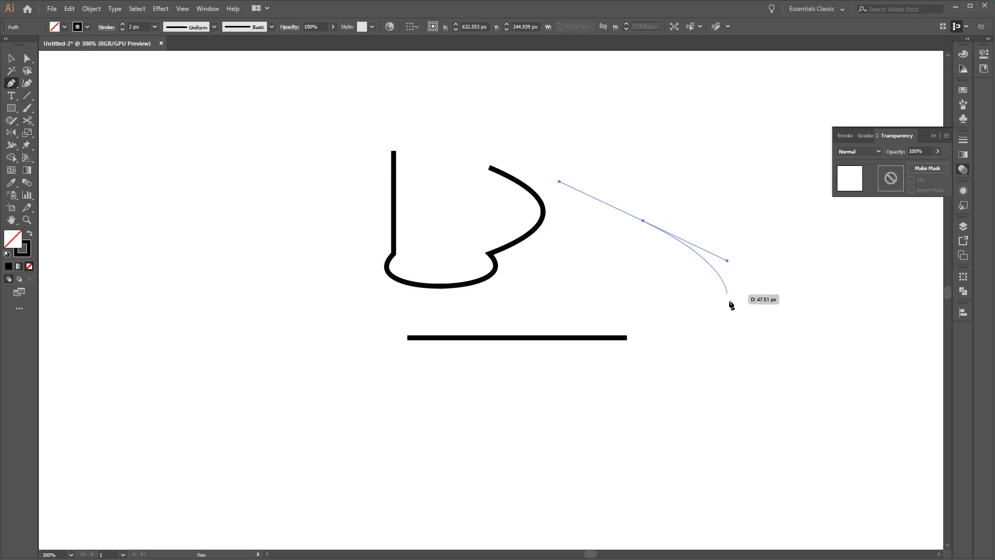
left_click_drag(717, 358, 643, 403)
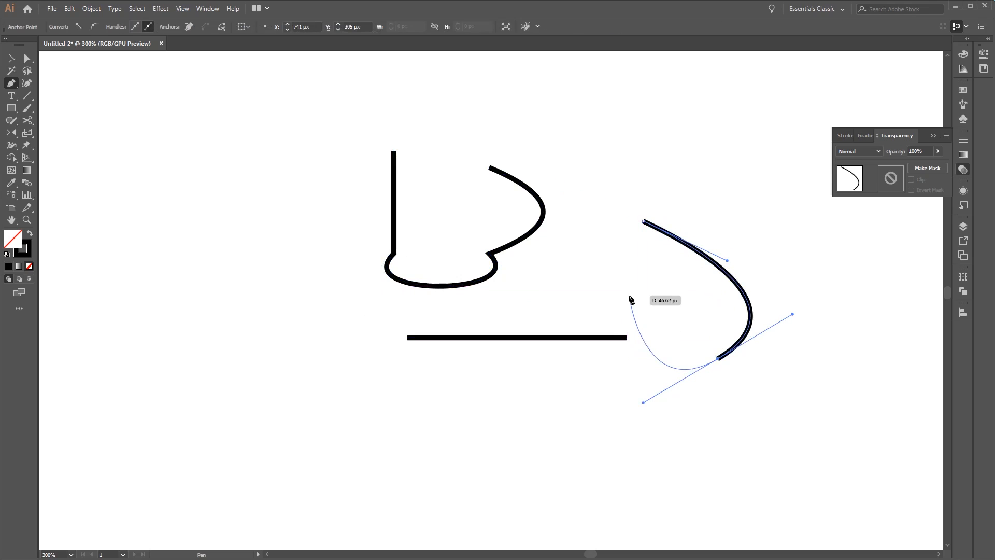
key("alt")
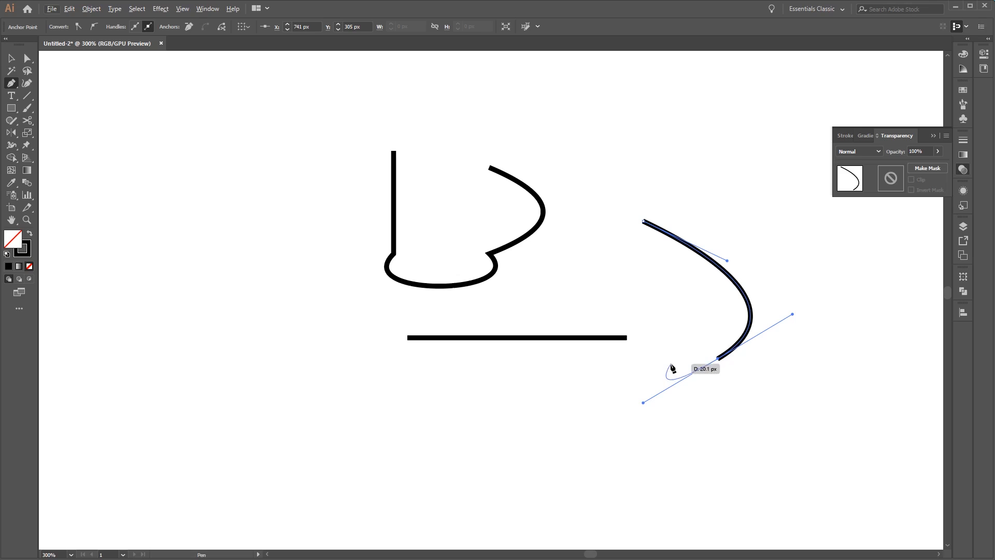
left_click_drag(671, 358, 717, 479)
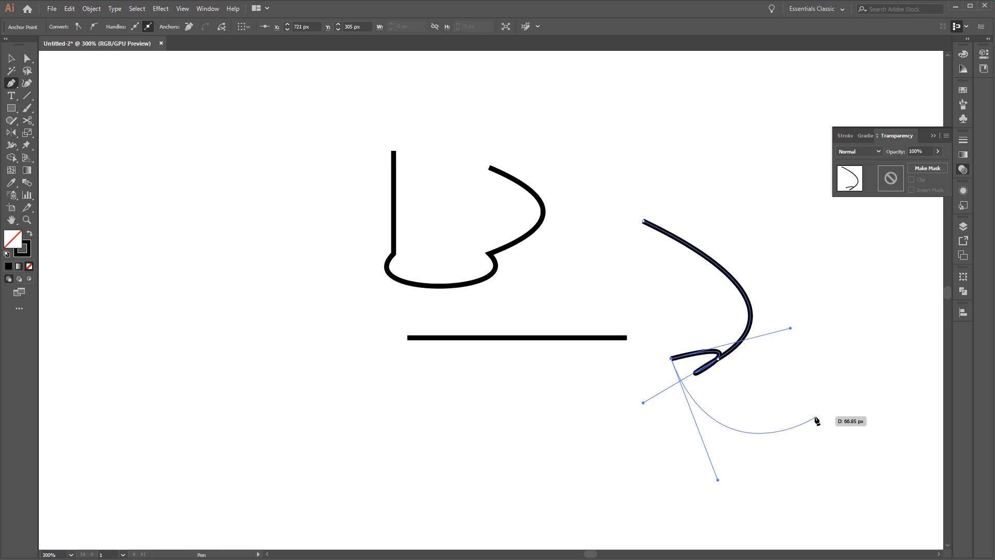
left_click_drag(815, 414, 695, 413)
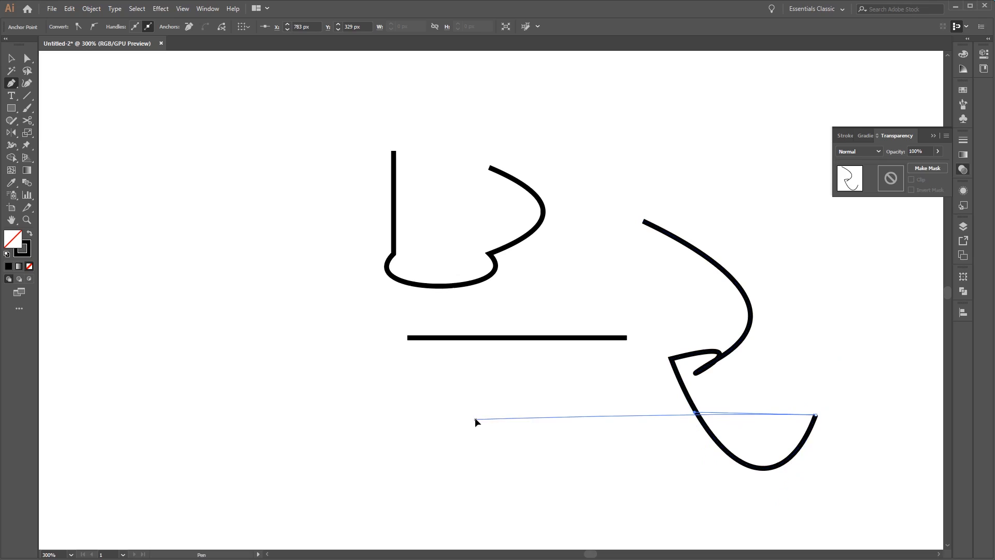
left_click_drag(475, 419, 612, 489)
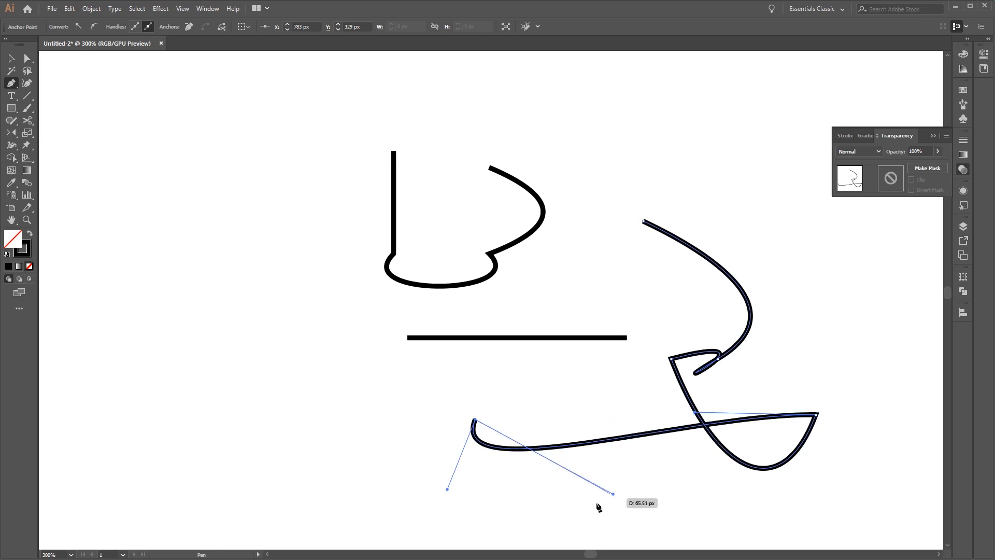
left_click_drag(305, 463, 379, 334)
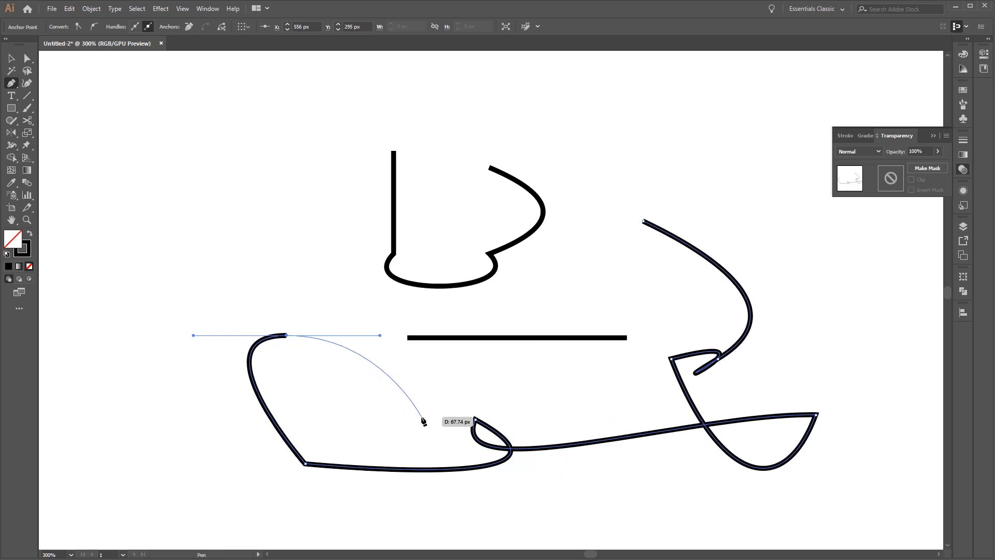
Step: Undo the entire winding Pen curve, leaving only the U-shaped path and the horizontal line
key("ctrl+z")
key("ctrl+z")
key("ctrl+z")
key("ctrl+z")
key("ctrl+z")
key("ctrl+z")
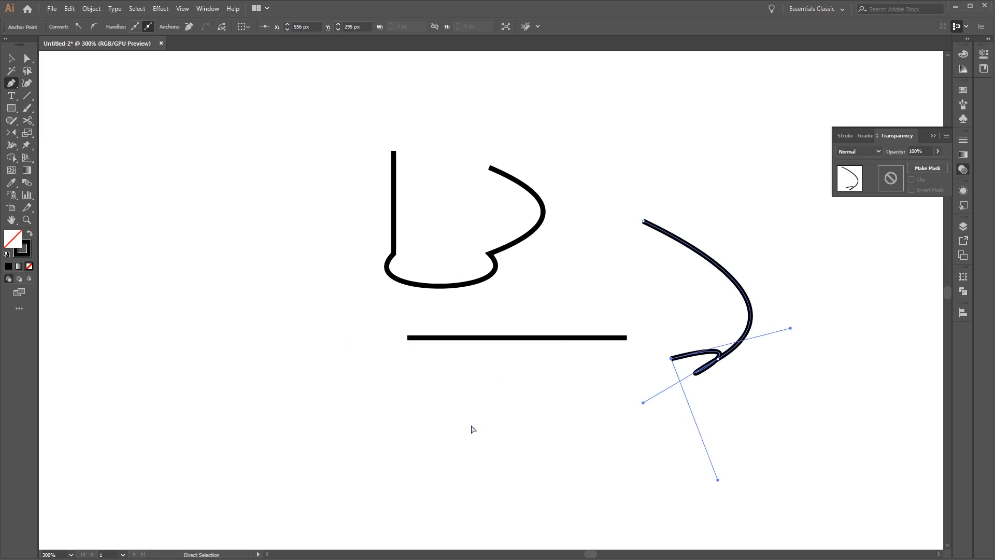
key("ctrl+z")
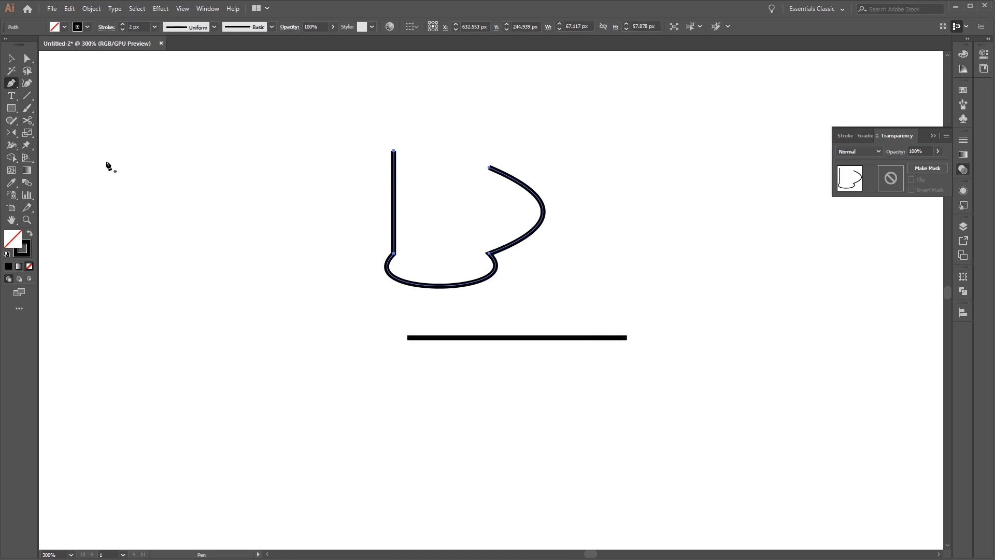
Step: With the Scissors tool temporarily switched to Add Anchor Point, add an anchor point on the horizontal line at X 685.667 px
left_click(25, 122)
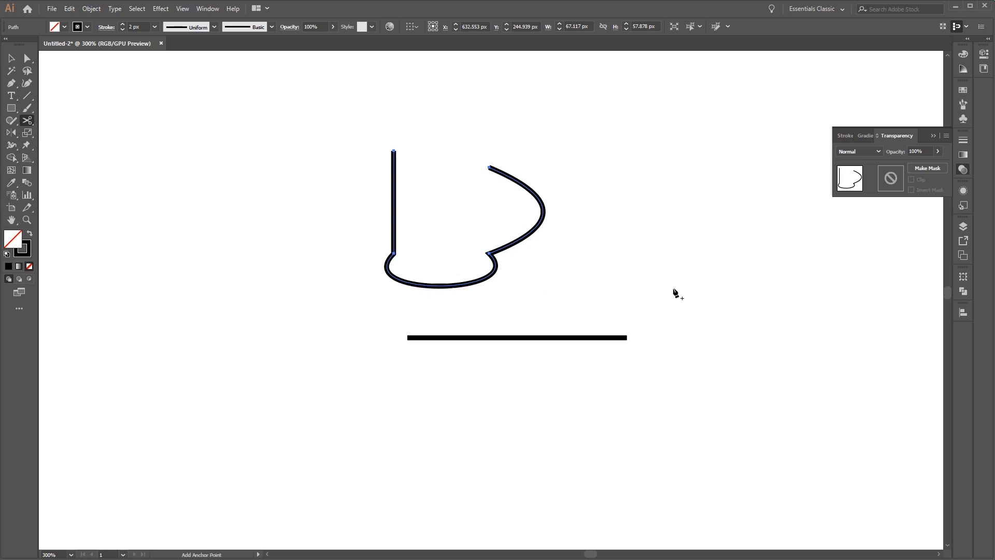
key("plus")
left_click(589, 337)
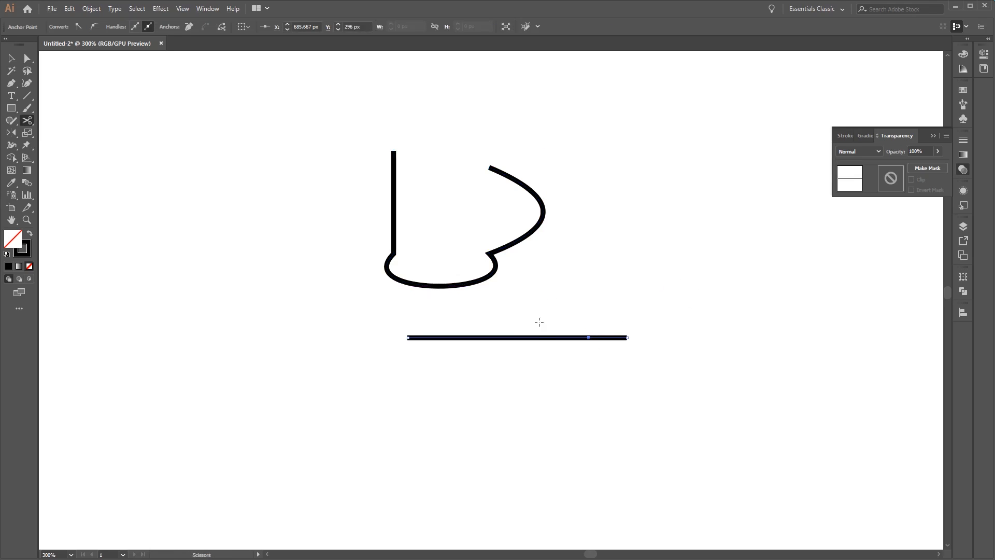
Step: Cut the horizontal line just right of its middle with Scissors and add two anchor points to the left piece, one at X 635.056 px
left_click(531, 338)
key("ctrl")
key("alt")
left_click(499, 338)
left_click(470, 337)
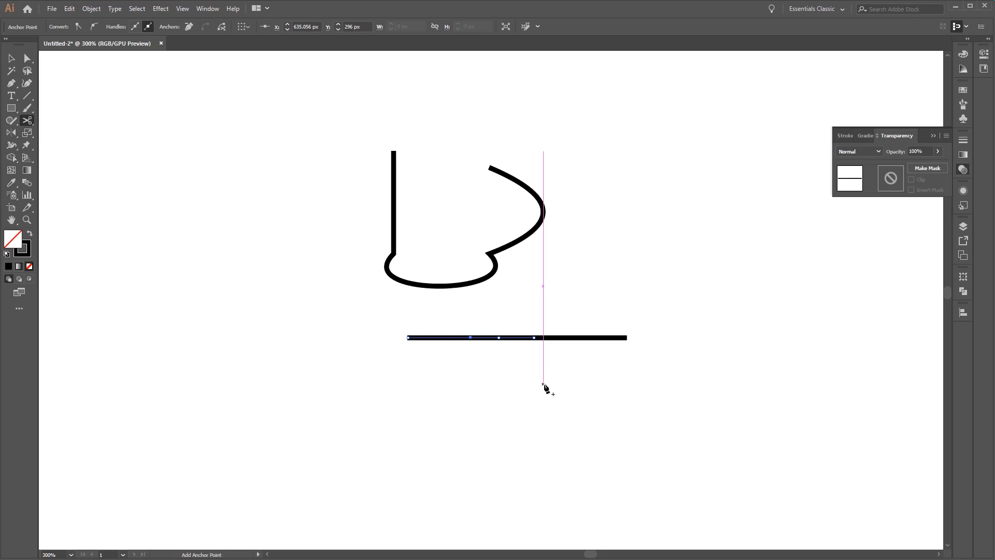
Step: With the Add Anchor Point tool temporarily switched to deleting, remove the corner anchor between the upper path's right and lower curves
left_click_drag(11, 83, 66, 96)
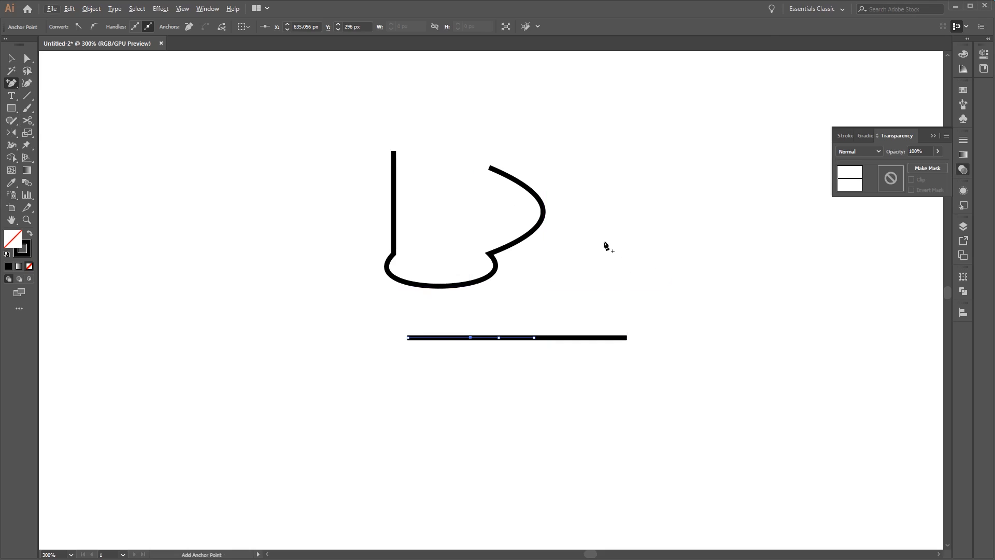
key("minus")
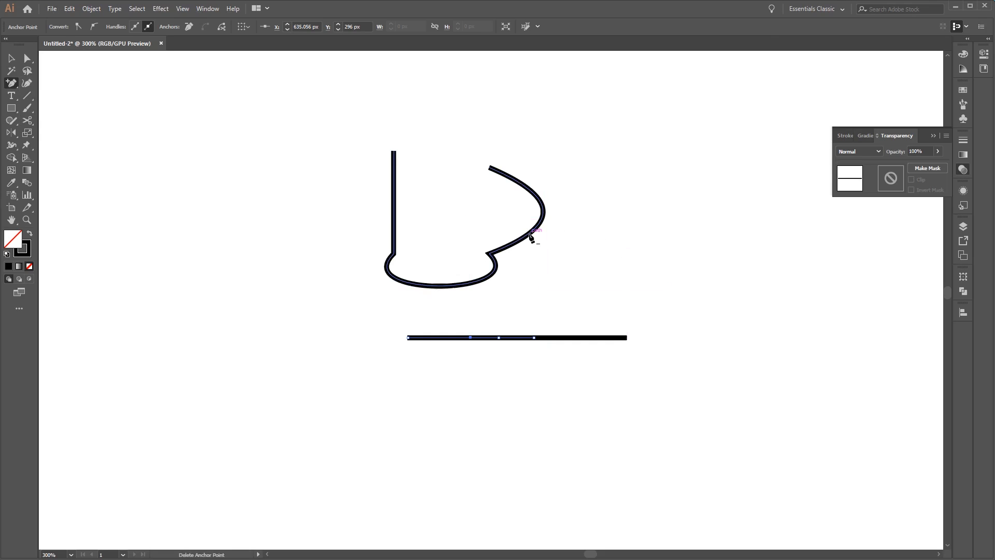
left_click(490, 254)
key("plus")
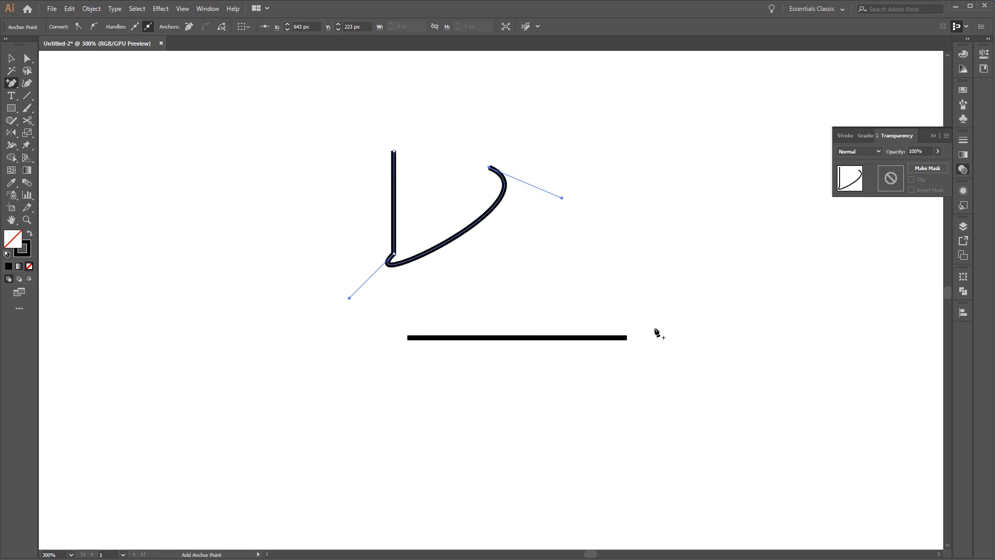
Step: With the Delete Anchor Point tool temporarily switched to adding, add an anchor point on the upper curve at X 644.252 px, Y 240.392 px
left_click(12, 83)
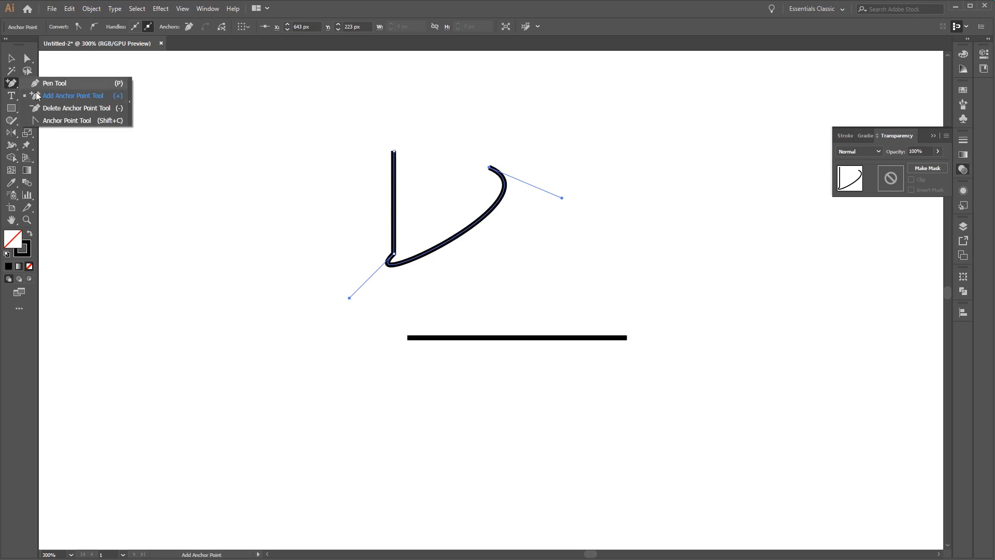
left_click(99, 112)
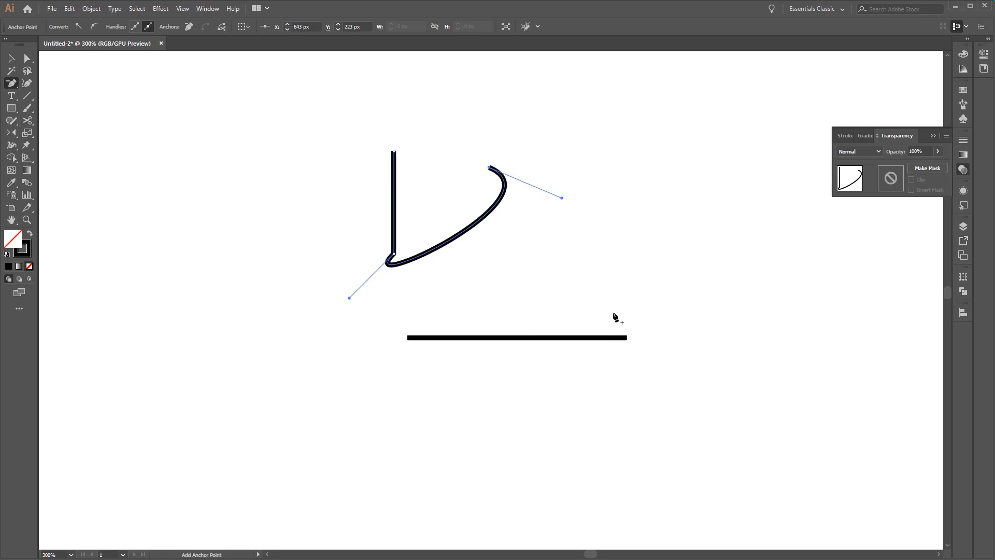
left_click(492, 208)
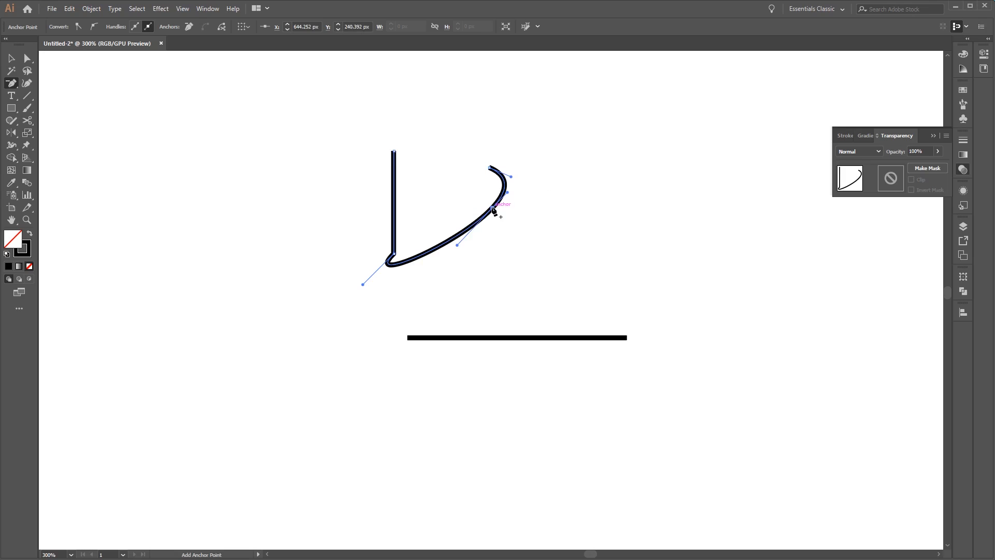
left_click(504, 338)
key("minus")
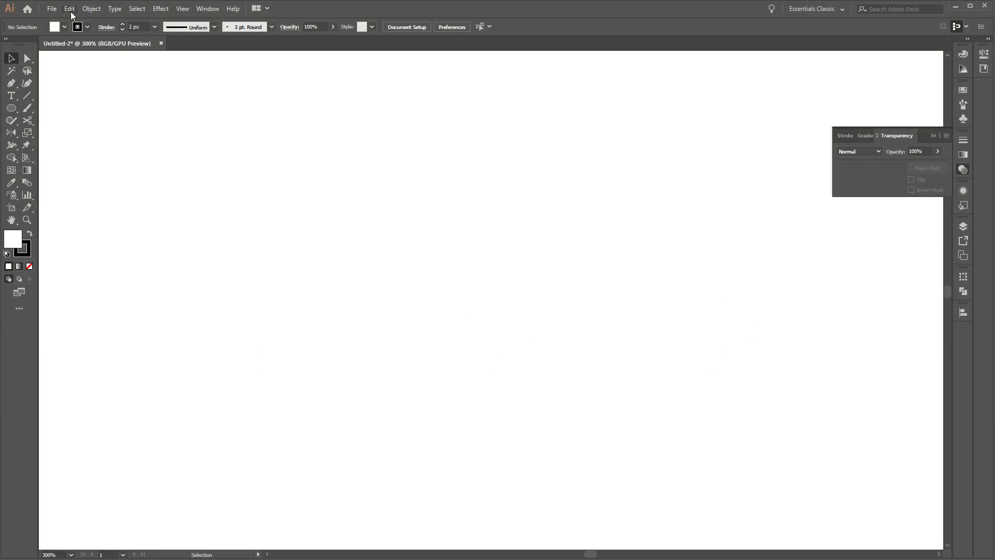
Step: Review the Selection & Anchor Display preferences, including the selection Tolerance, and close them without changing any value
left_click(70, 9)
mouse_move(189, 340)
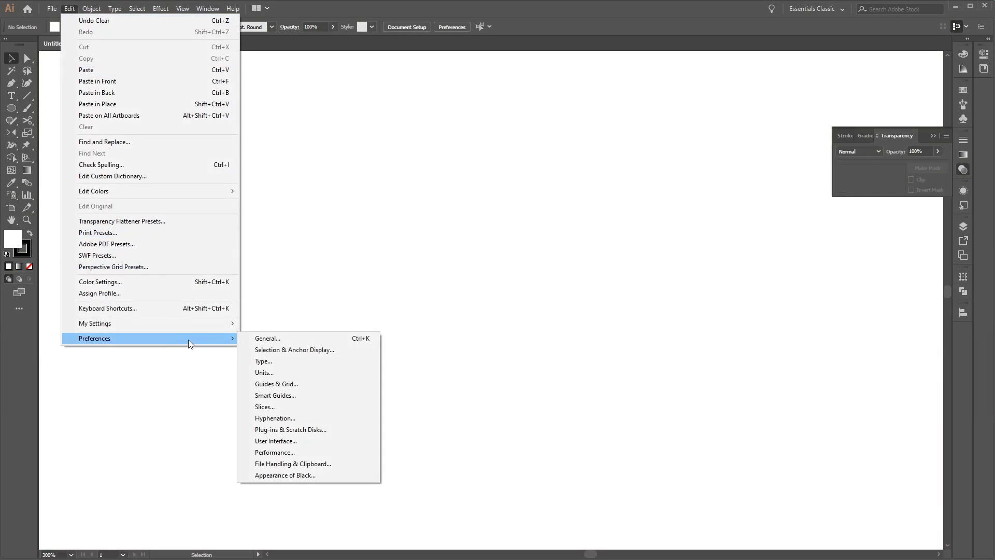
left_click(350, 348)
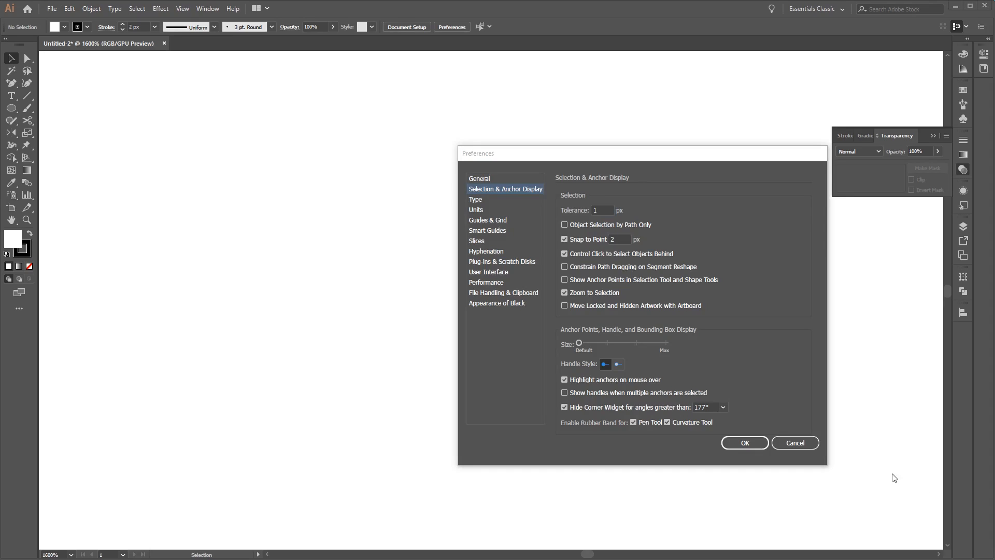
left_click(606, 210)
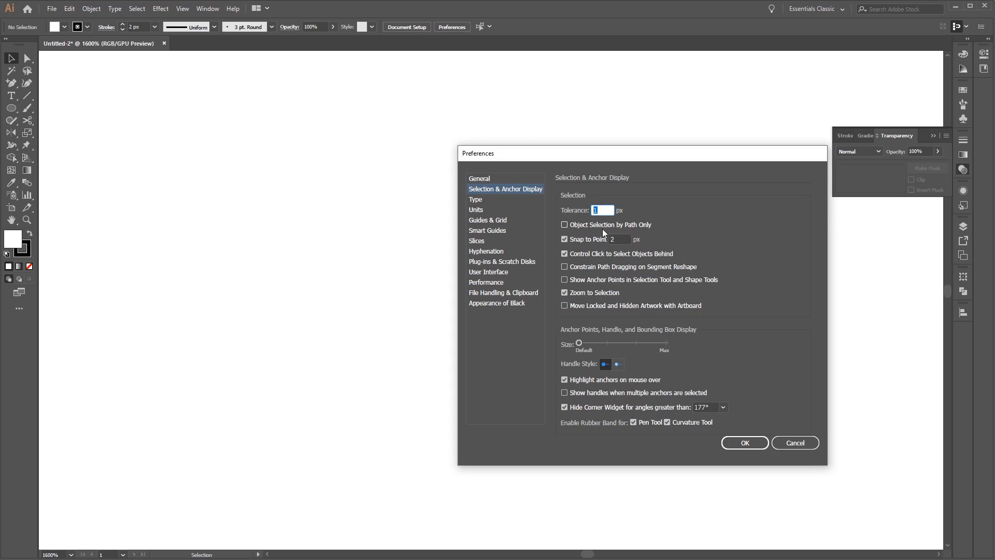
left_click(745, 443)
Step: Draw a 9 px circle centred at X 552.5 px, Y 213.5 px and fill it with a medium gray swatch
left_click(11, 108)
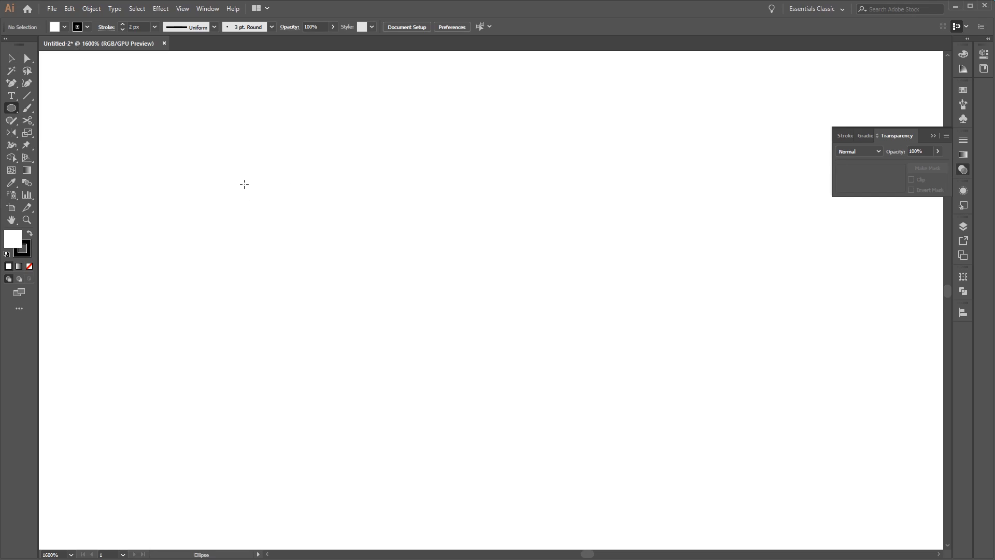
left_click_drag(242, 183, 354, 295)
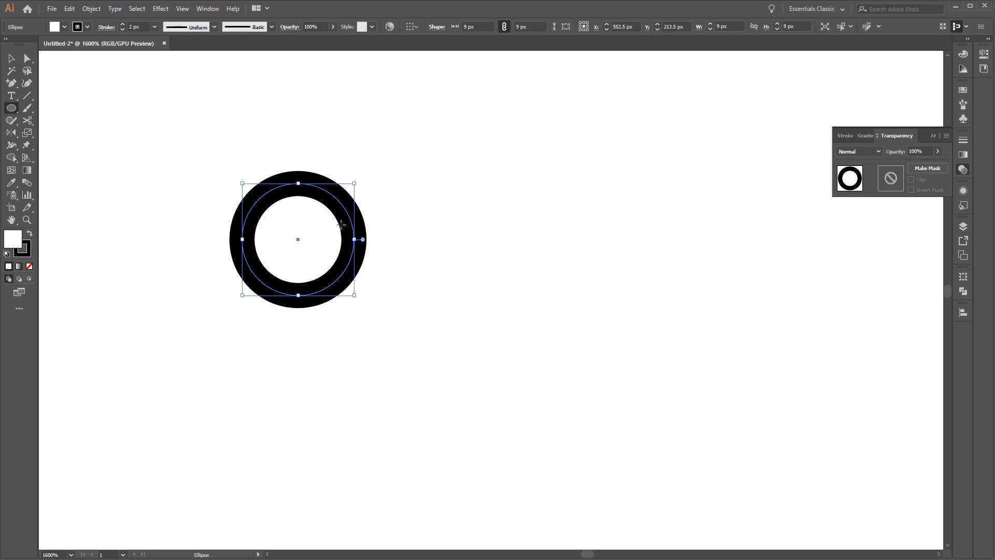
left_click(65, 27)
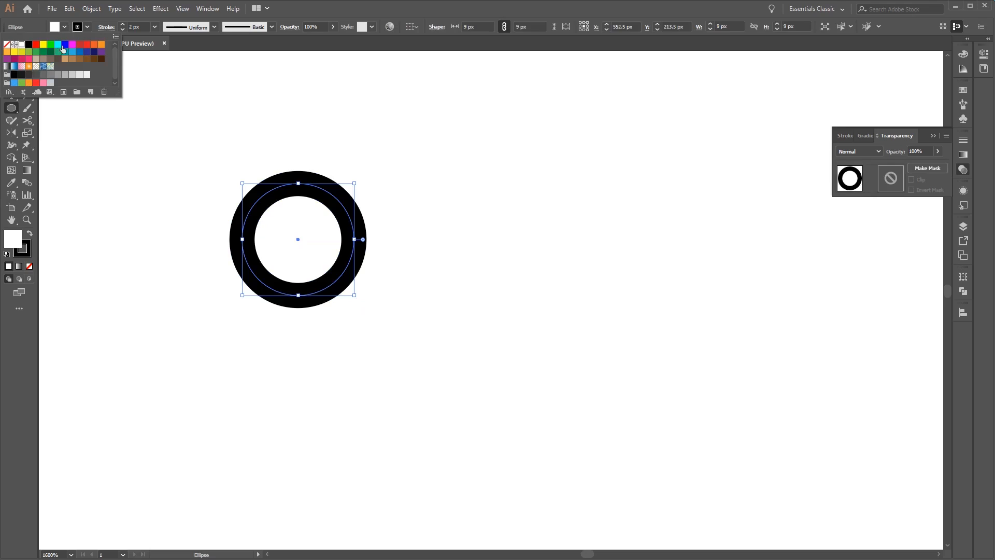
left_click(58, 74)
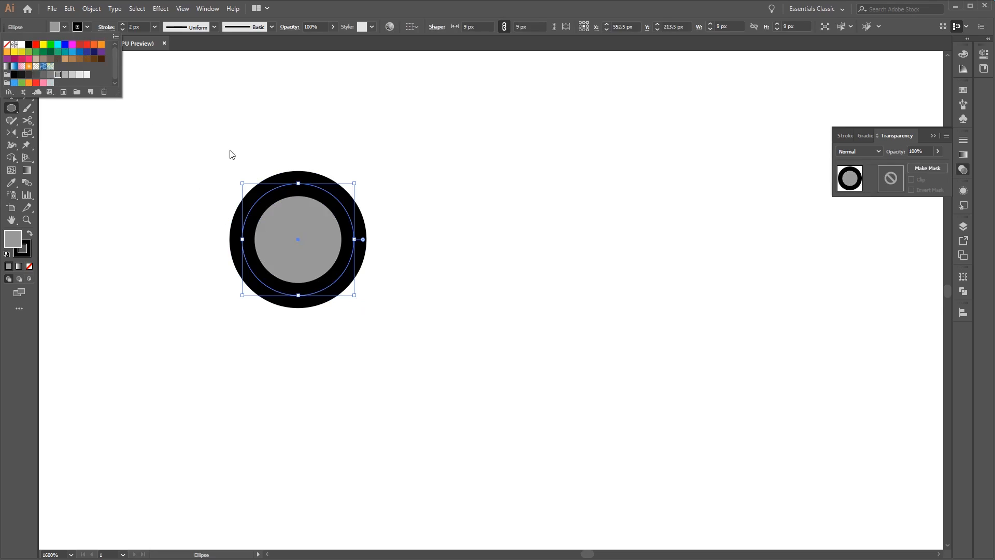
left_click(320, 5)
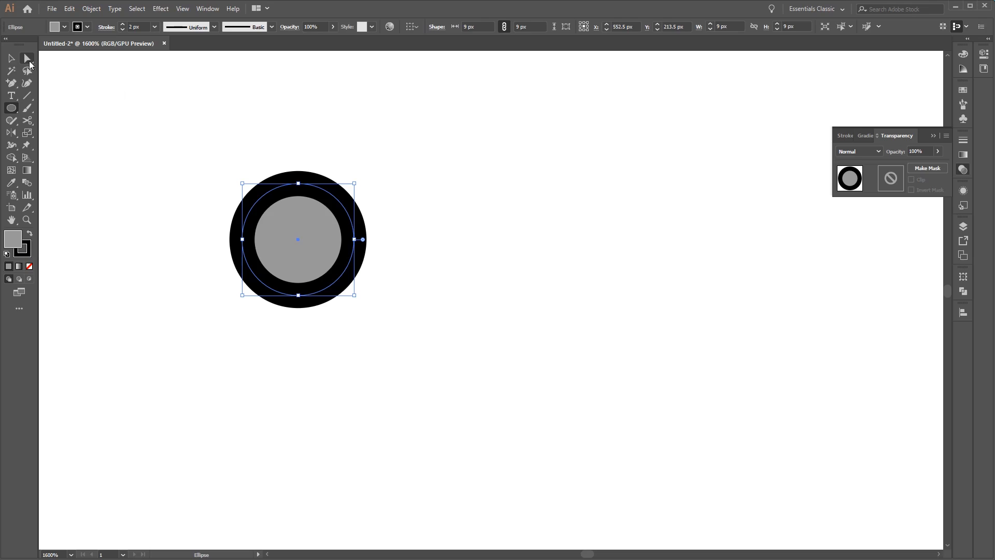
Step: Move the gray circle by its fill with the Selection tool, placing its centre at X 555.5 px, Y 215.5 px
left_click(12, 58)
left_click(442, 253)
left_click_drag(303, 239, 417, 264)
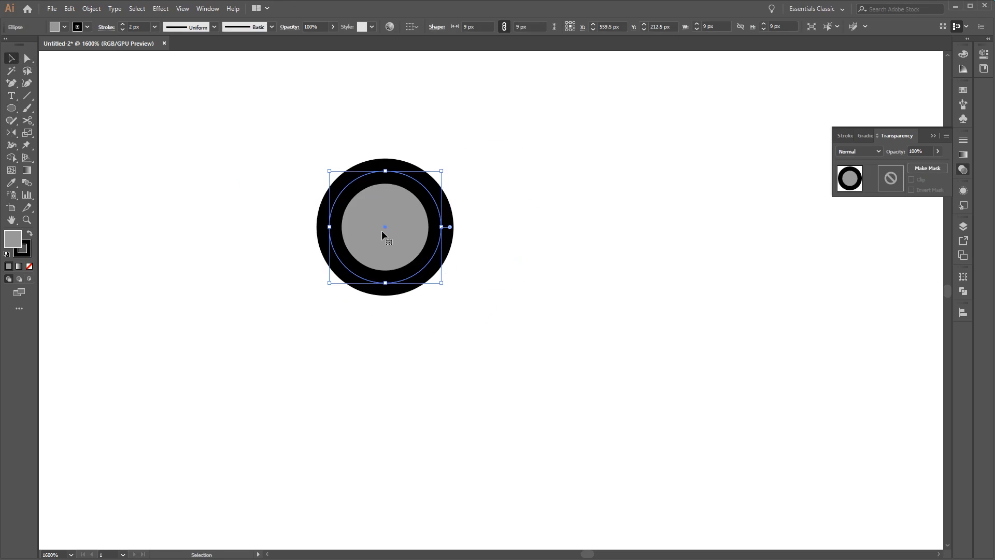
left_click_drag(382, 232, 327, 269)
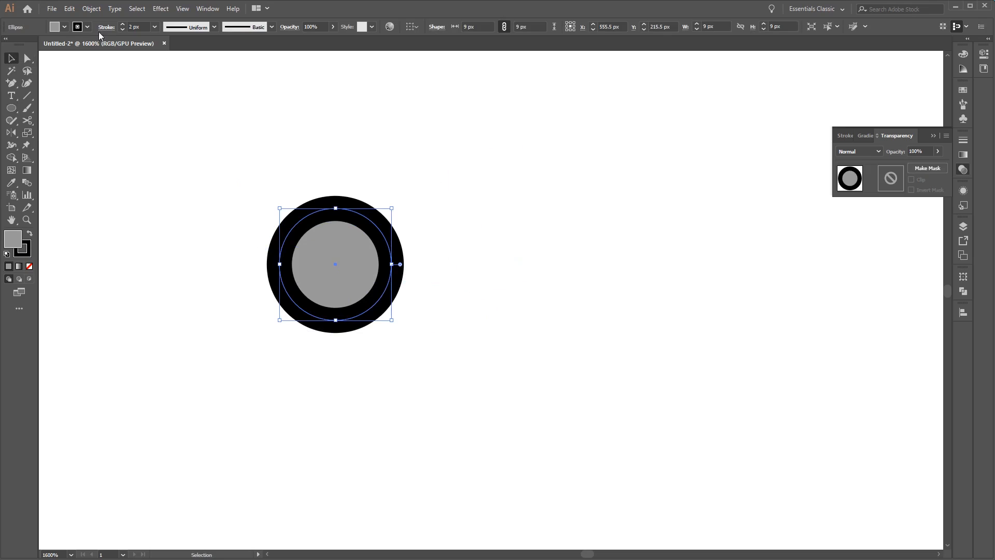
Step: Enable Object Selection by Path Only in the Selection & Anchor Display preferences
left_click(69, 9)
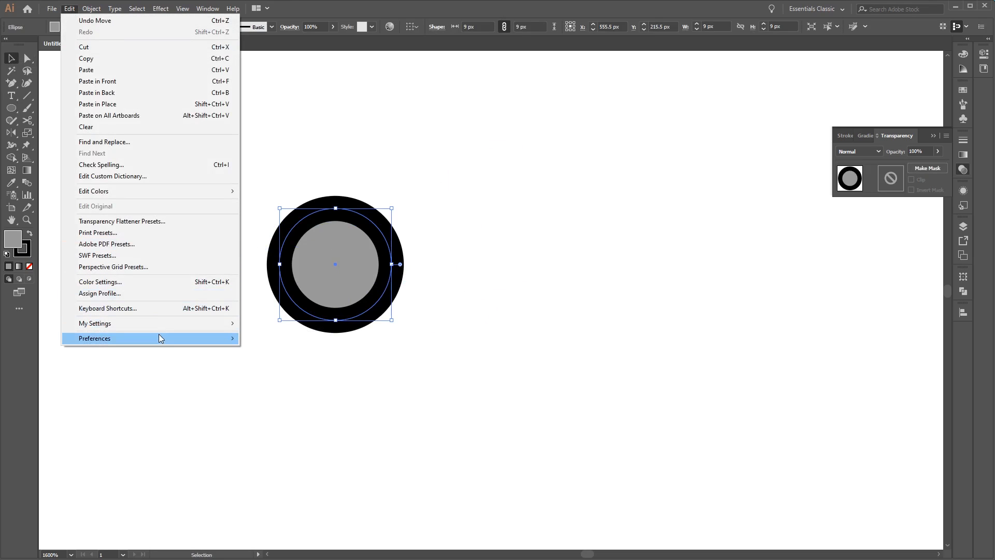
mouse_move(158, 334)
left_click(299, 351)
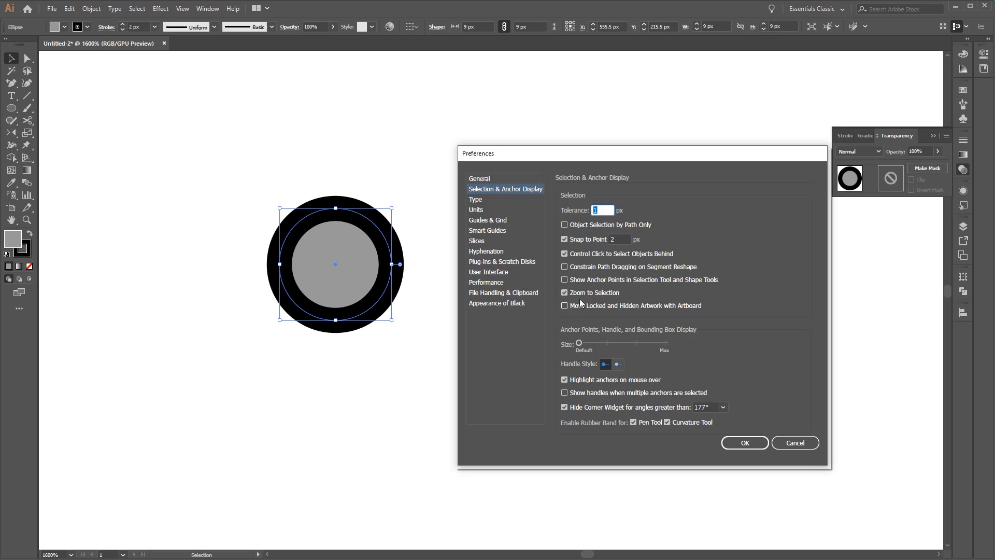
left_click(564, 225)
left_click(745, 443)
Step: Try selecting the circle by its fill, and move it by its path so its centre sits at X 554.5 px, Y 215.5 px
left_click(329, 248)
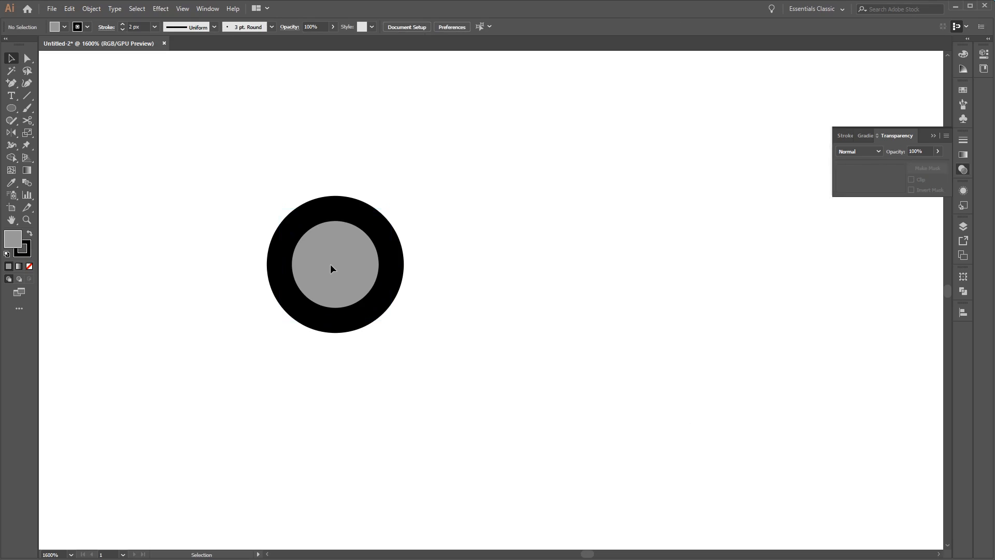
key("ctrl+z")
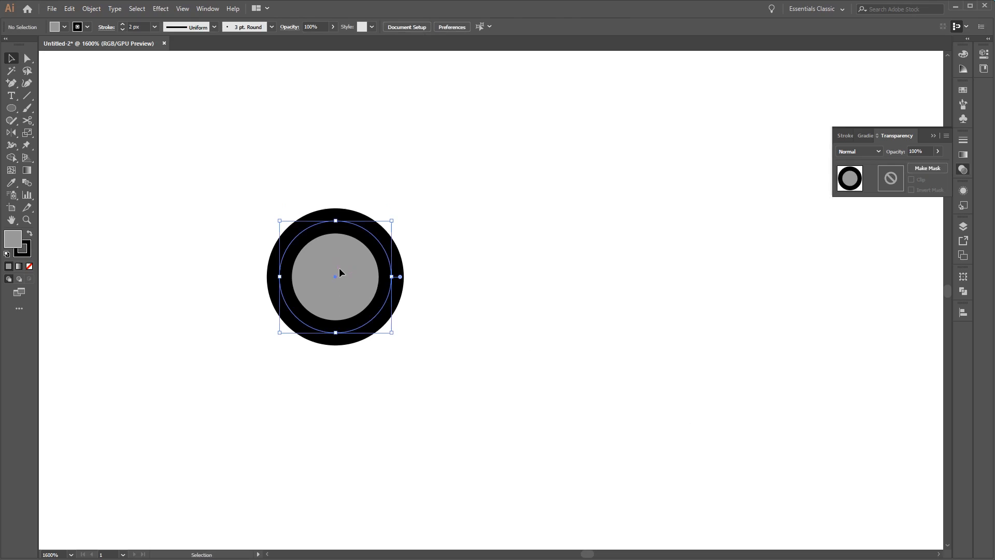
left_click(458, 285)
left_click_drag(389, 267, 477, 205)
left_click_drag(450, 264, 350, 364)
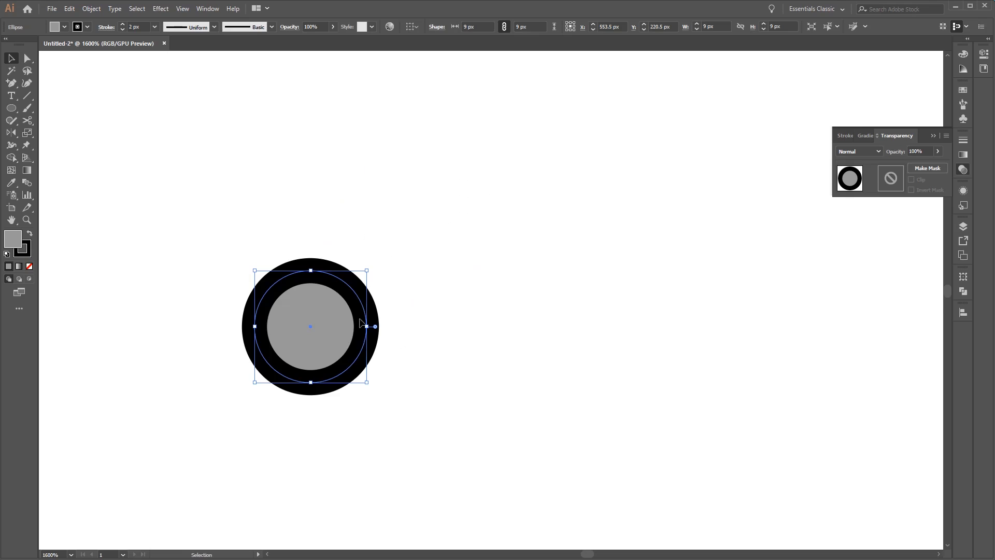
left_click_drag(362, 288, 368, 233)
left_click(556, 322)
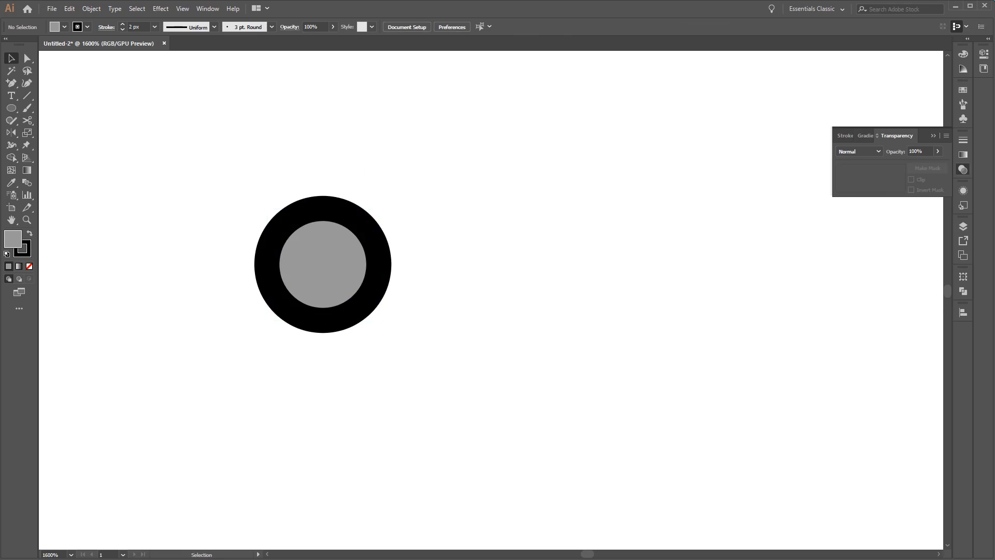
Step: Disable Object Selection by Path Only in the Selection & Anchor Display preferences
left_click(70, 8)
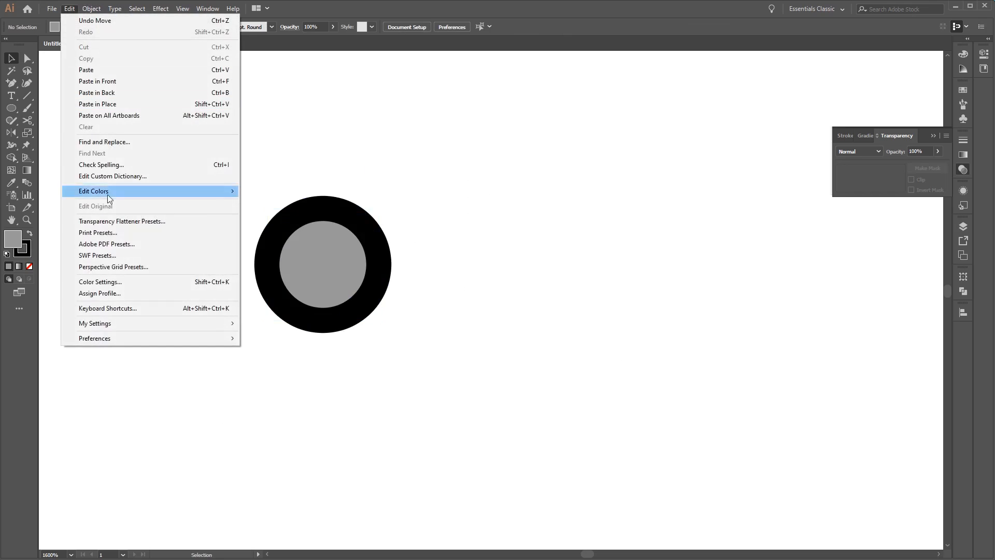
mouse_move(147, 336)
left_click(327, 349)
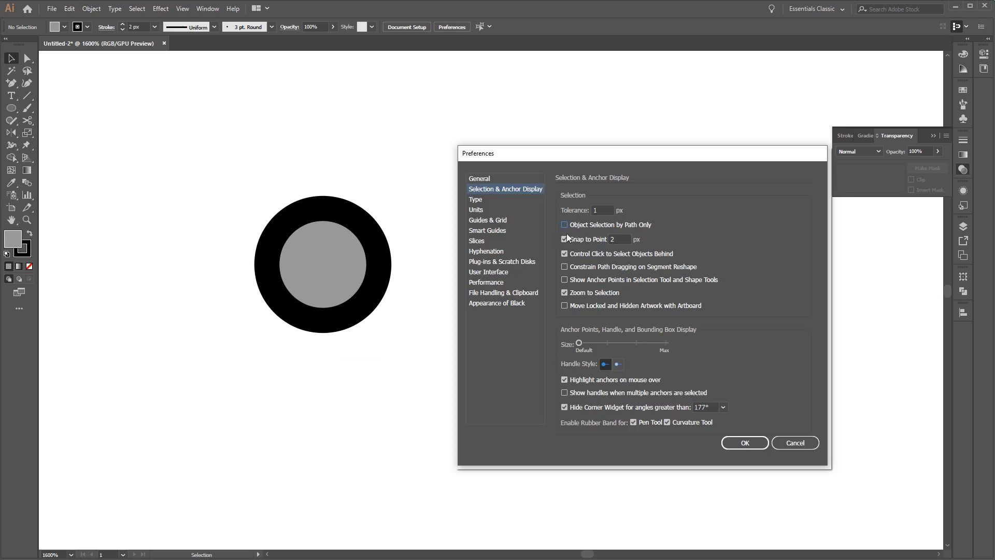
left_click(583, 225)
left_click(748, 442)
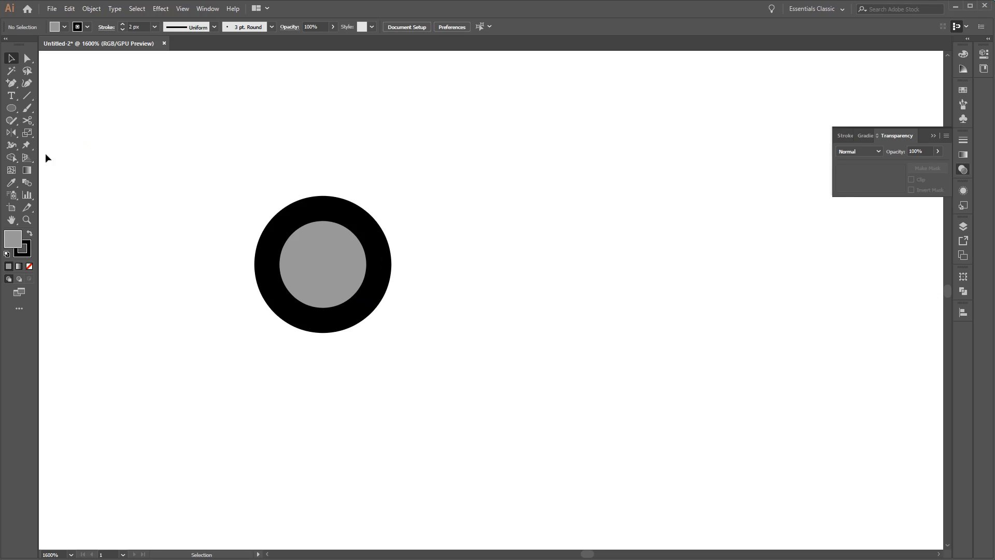
Step: Draw a 9 px square to the right of the circle and a 15 px square below and to the right of it
left_click(11, 108)
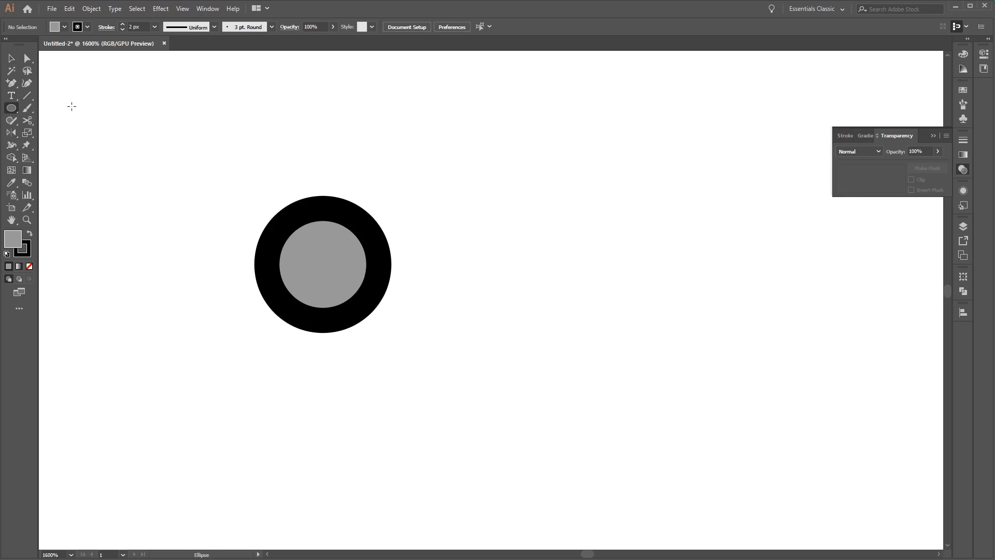
left_click(10, 108)
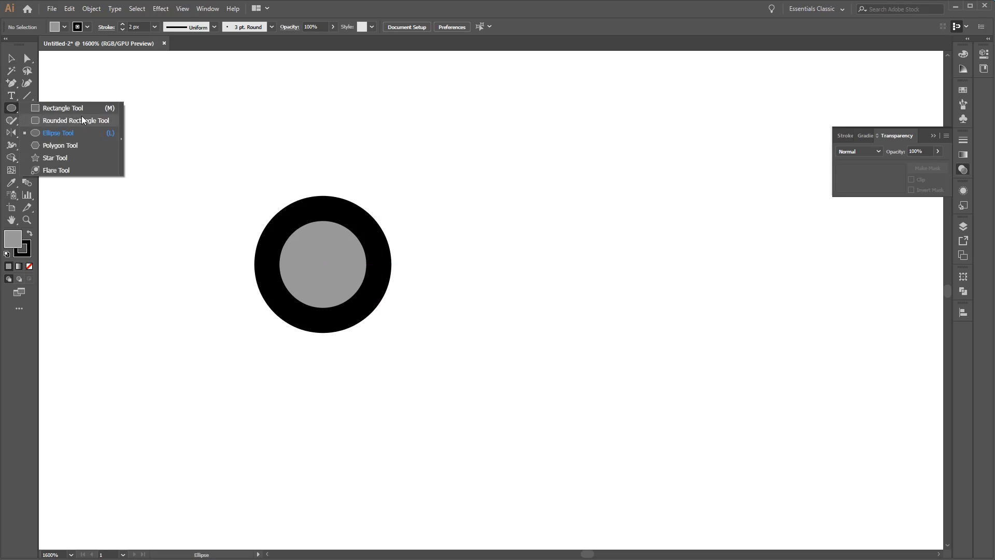
left_click(78, 108)
mouse_move(515, 220)
left_mouse_down()
mouse_move(590, 312)
mouse_move(627, 332)
left_mouse_up()
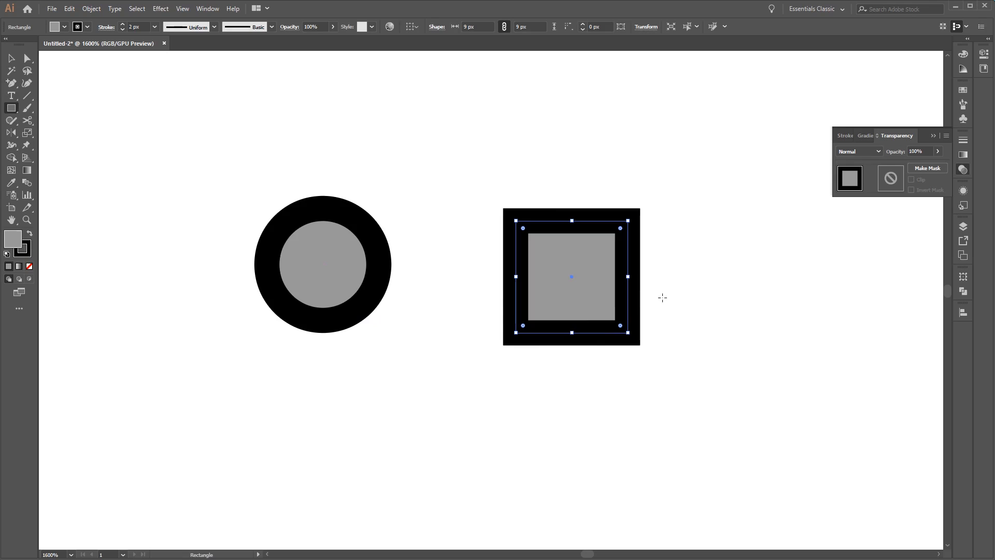
left_click_drag(665, 282, 851, 469)
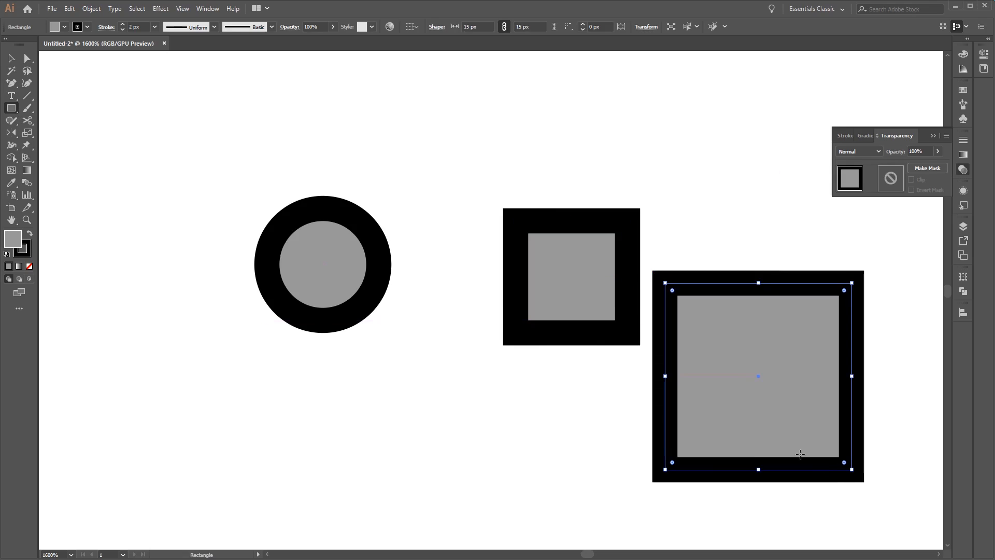
Step: Move the 9 px square to X 577.5 px, Y 221.5 px by snapping its upper-right anchor onto the larger square's upper-left corner
left_click(9, 59)
left_click(645, 243)
left_click(628, 222)
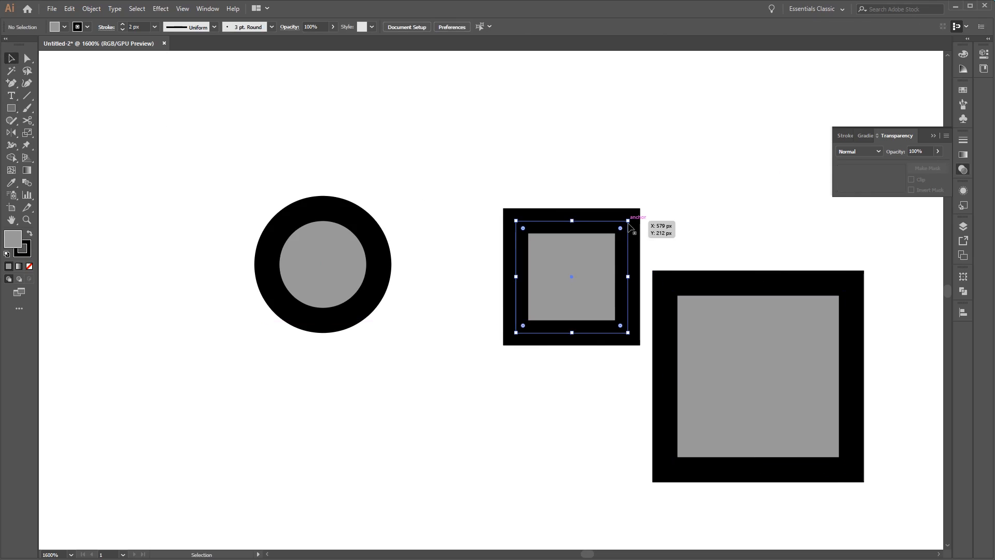
left_click_drag(631, 243, 665, 297)
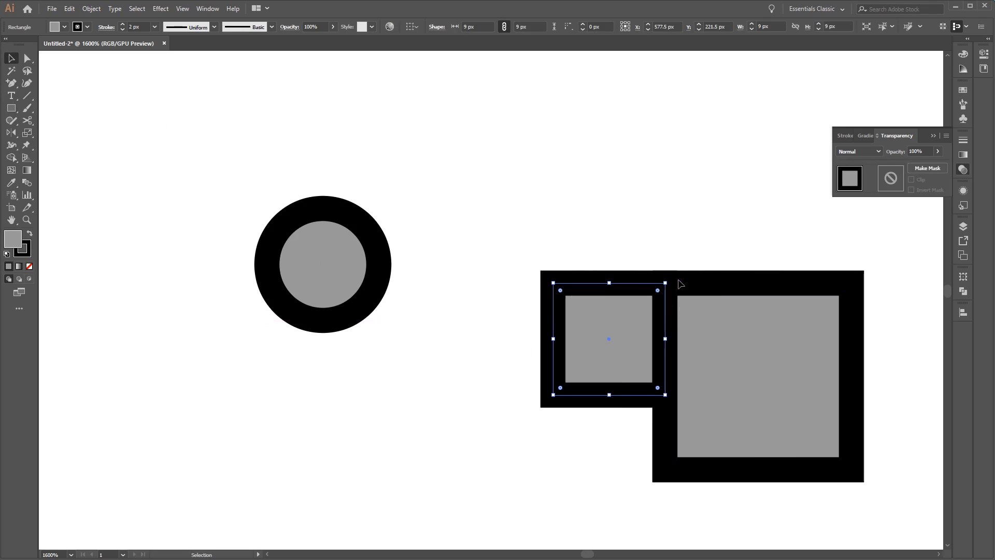
left_click(685, 284)
key("ctrl+z")
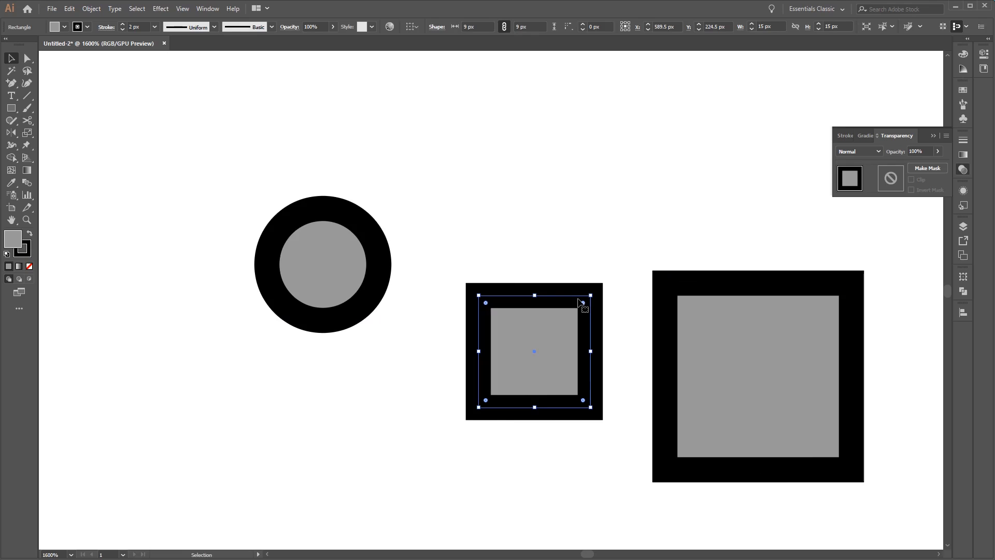
left_click_drag(575, 300, 649, 290)
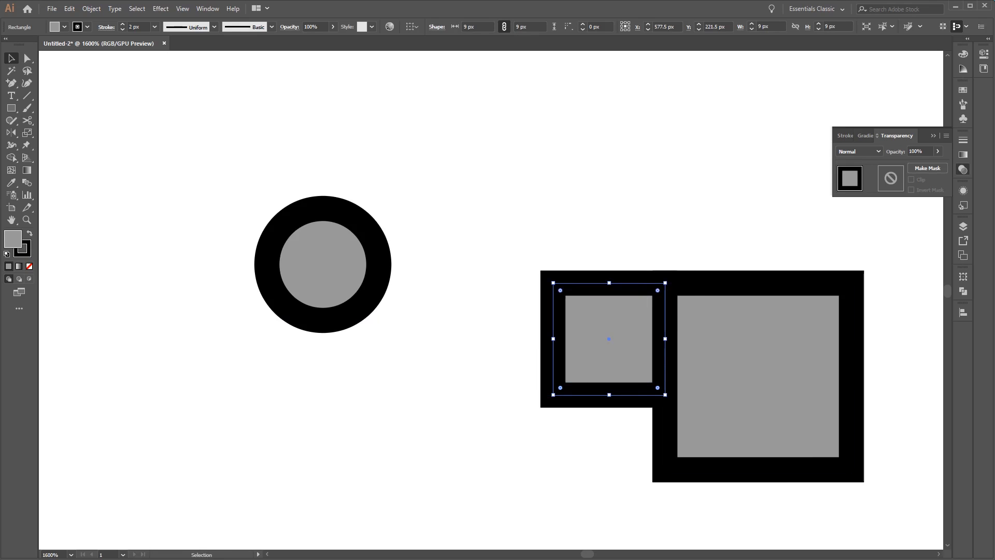
left_click(741, 266)
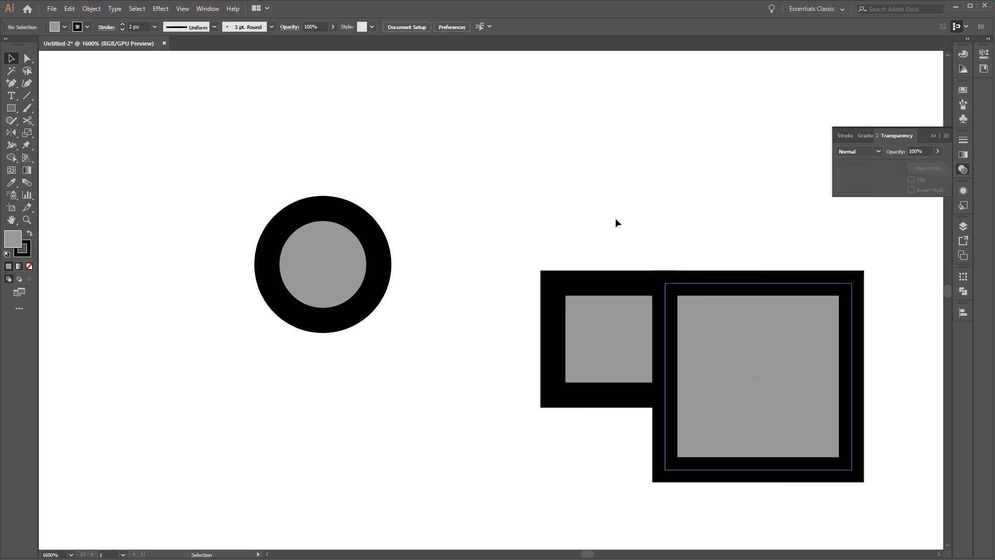
Step: Try the second handle style in the Selection & Anchor Display preferences and restore the first one
left_click(71, 7)
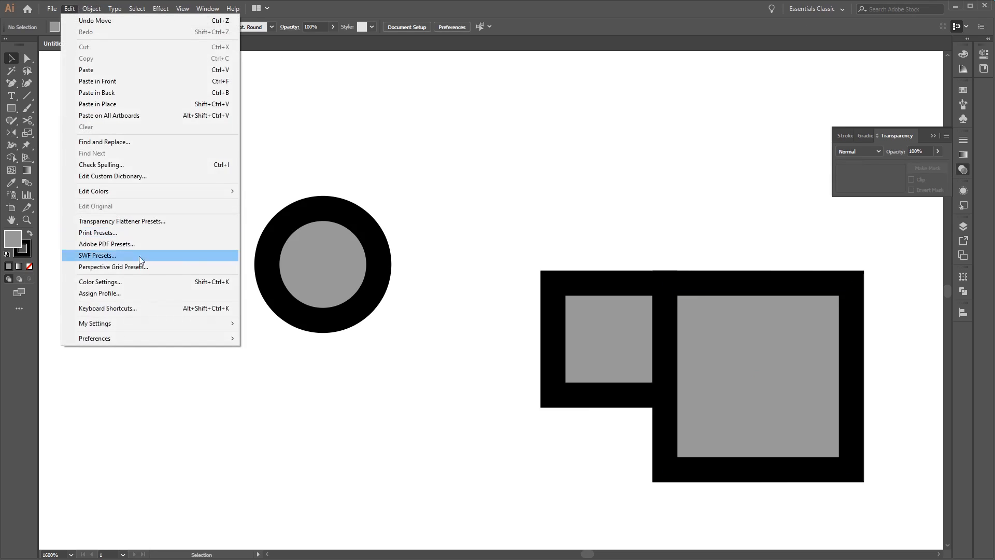
mouse_move(181, 339)
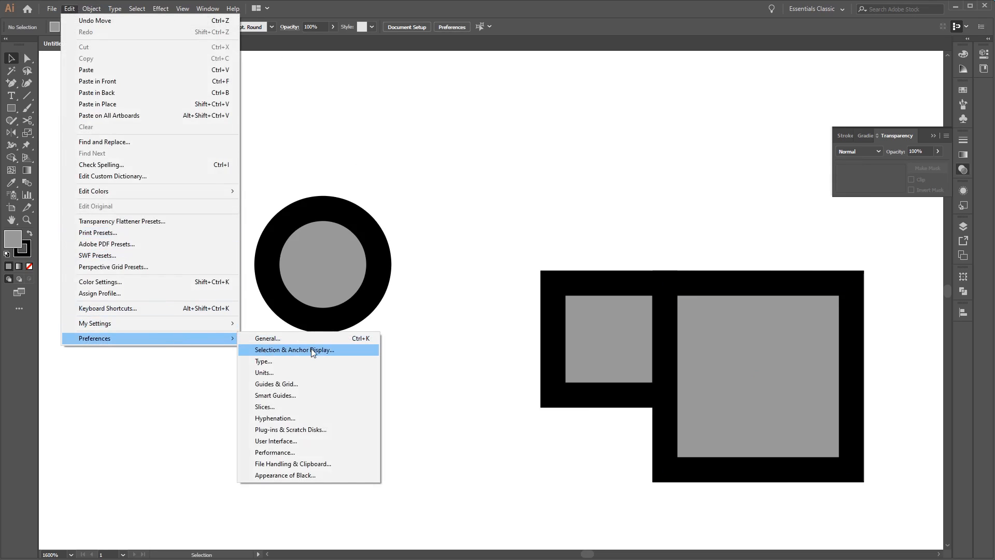
left_click(313, 351)
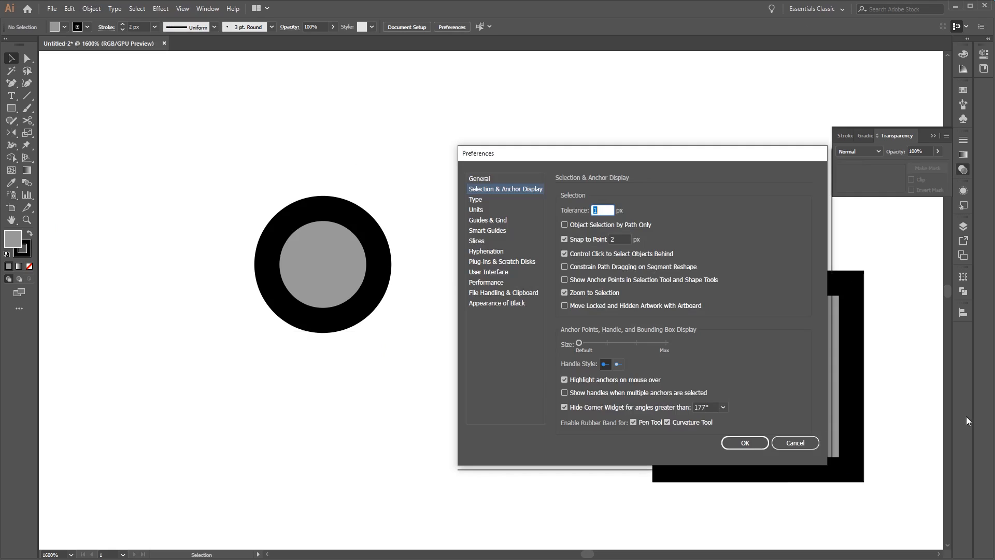
left_click(618, 365)
left_click(604, 365)
left_click(605, 364)
left_click(745, 444)
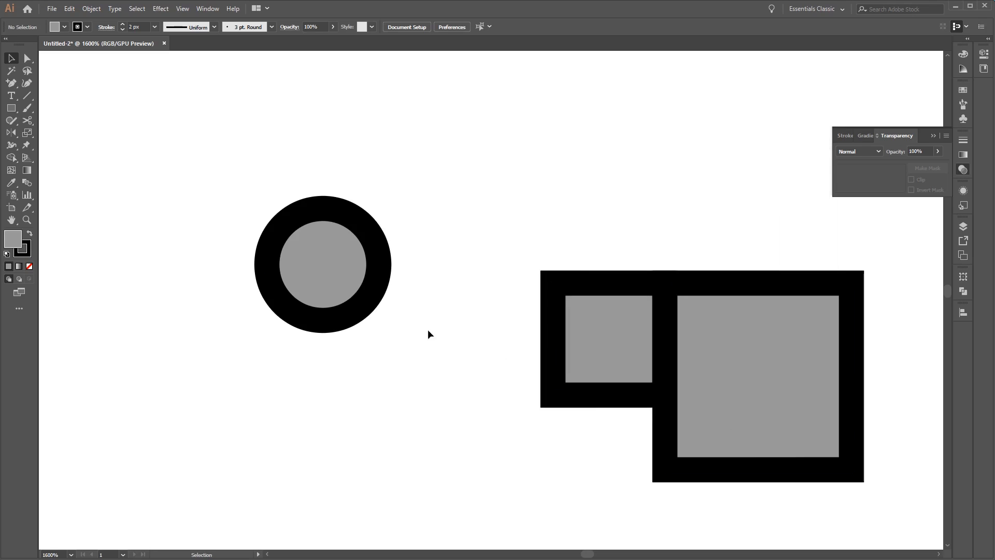
Step: Activate the Direct Selection tool and disable Highlight anchors on mouse over in the Selection & Anchor Display preferences
left_click(29, 61)
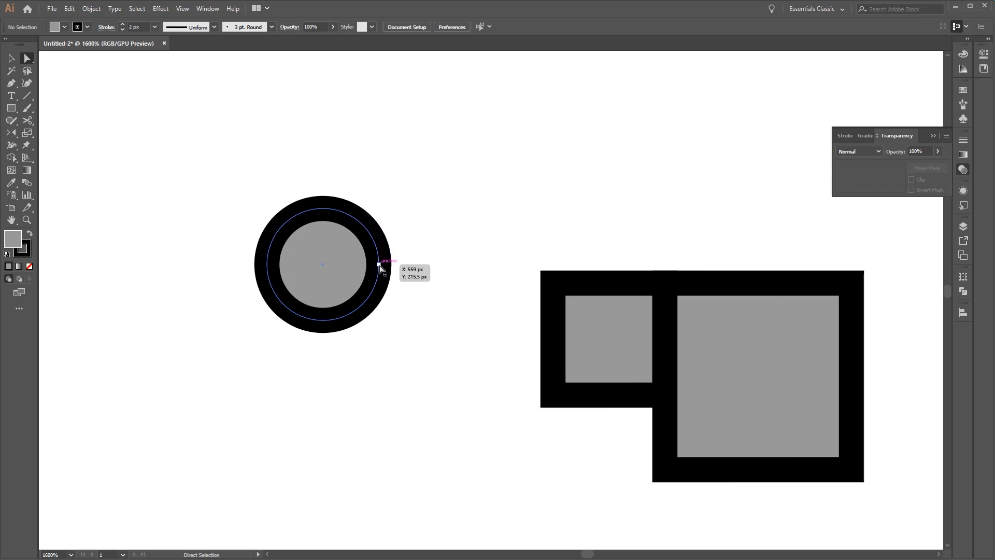
left_click(69, 8)
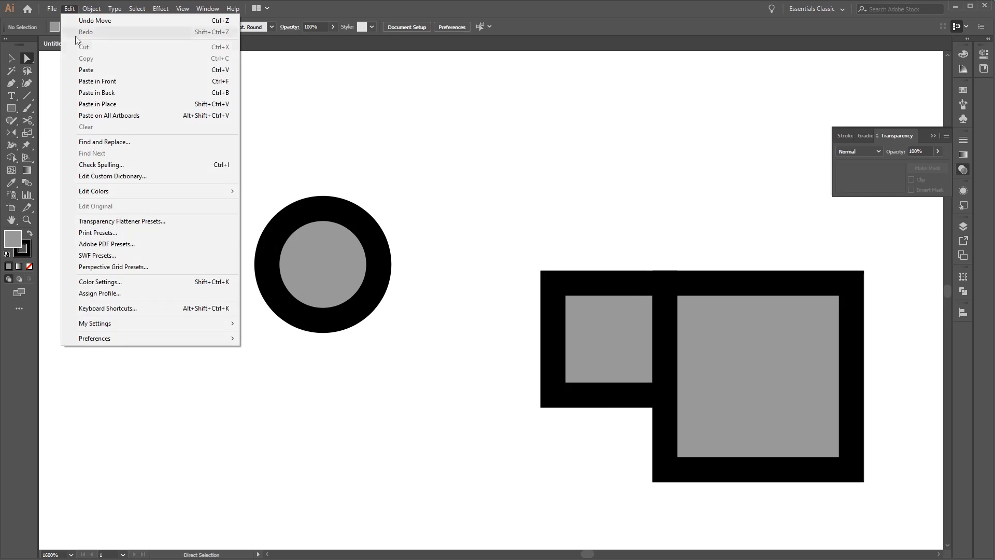
mouse_move(186, 340)
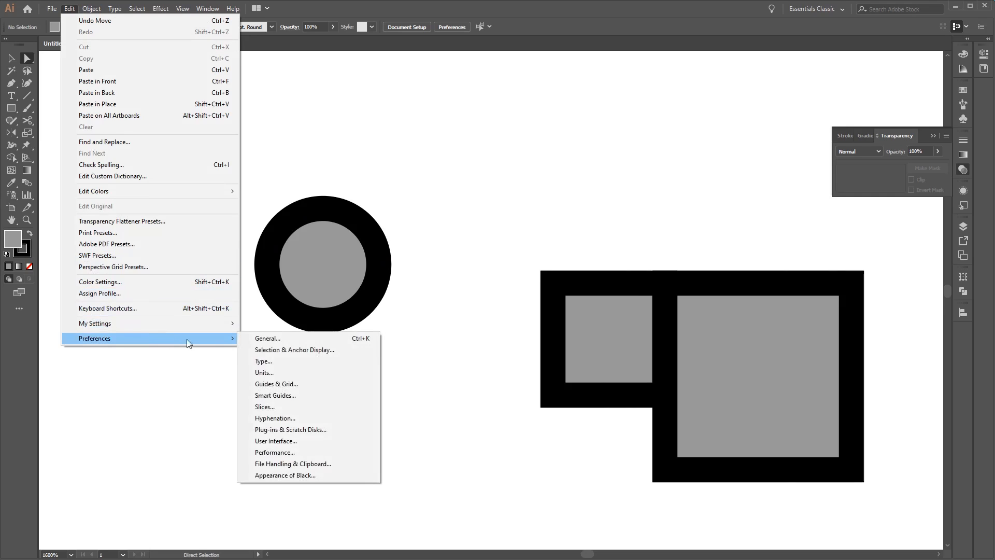
left_click(301, 351)
left_click(586, 381)
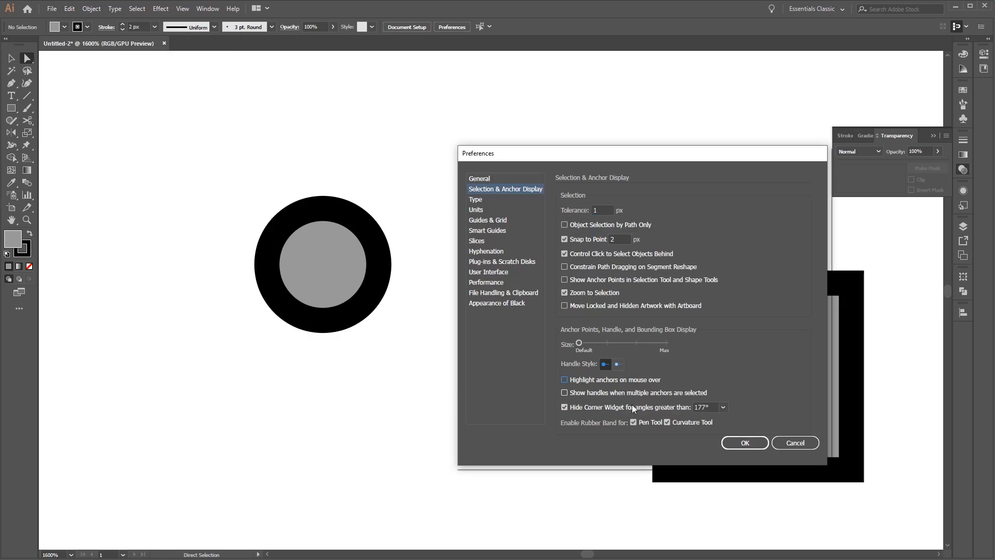
left_click(744, 443)
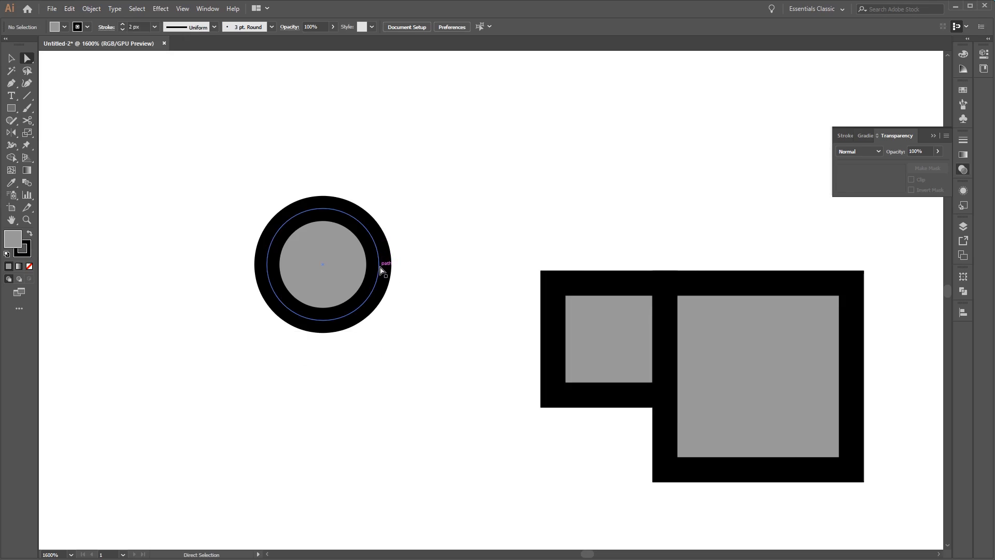
Step: Re-enable Highlight anchors on mouse over in the Selection & Anchor Display preferences
left_click(83, 11)
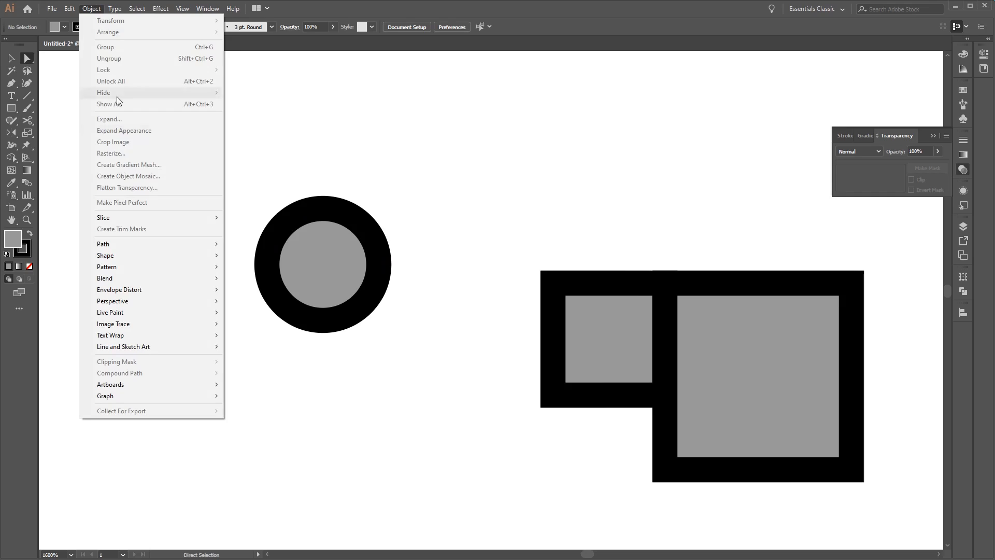
mouse_move(68, 9)
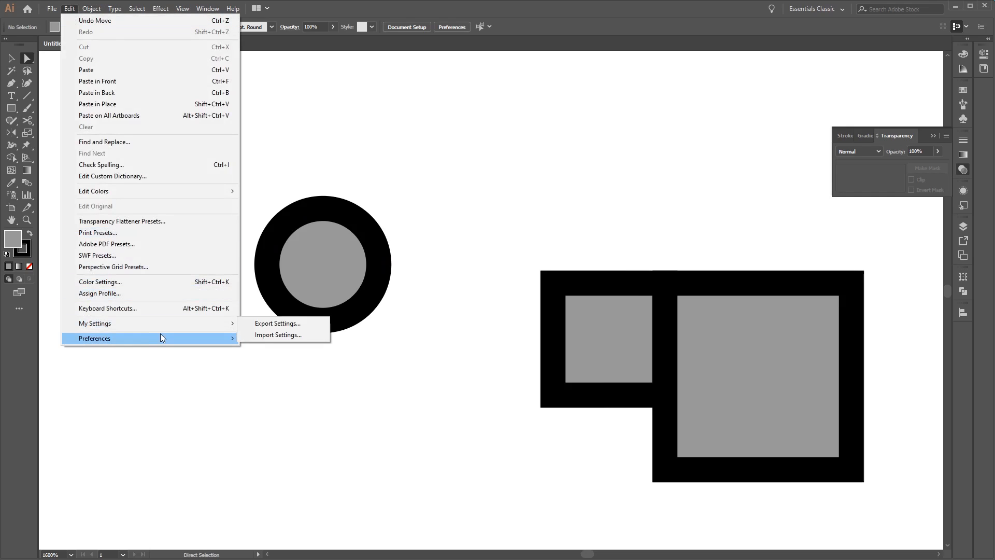
mouse_move(161, 333)
left_click(323, 350)
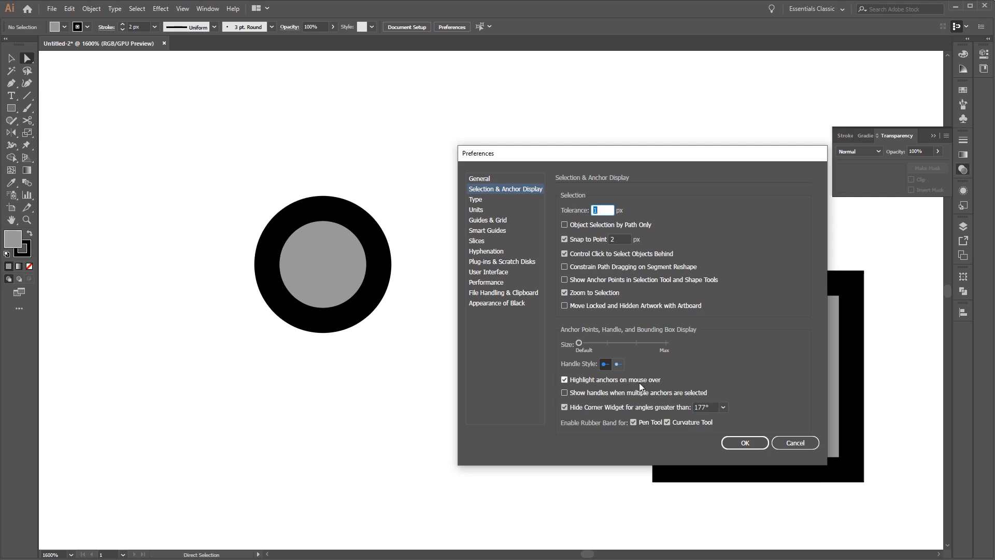
left_click(745, 442)
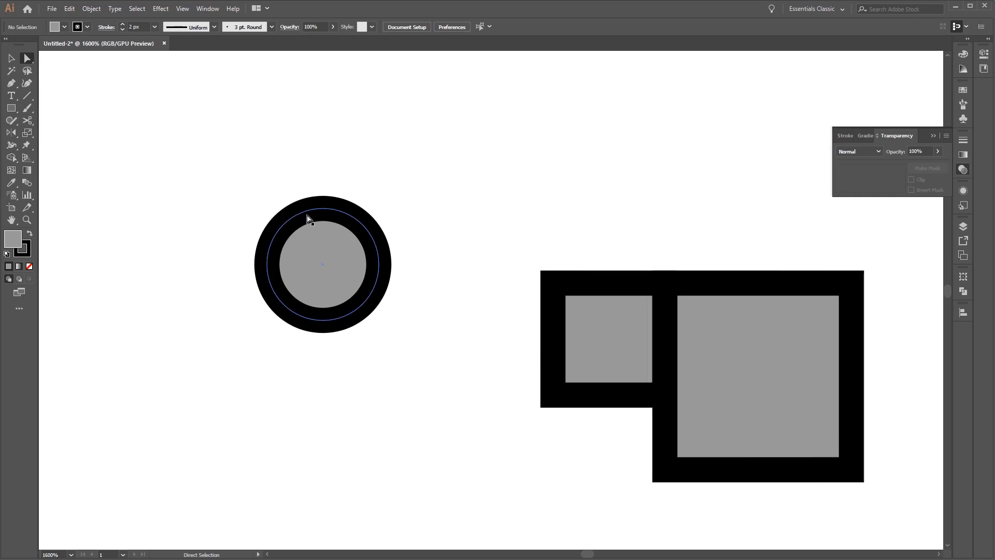
Step: Select the circle's top and right anchor points together with the Direct Selection tool
left_click(334, 208)
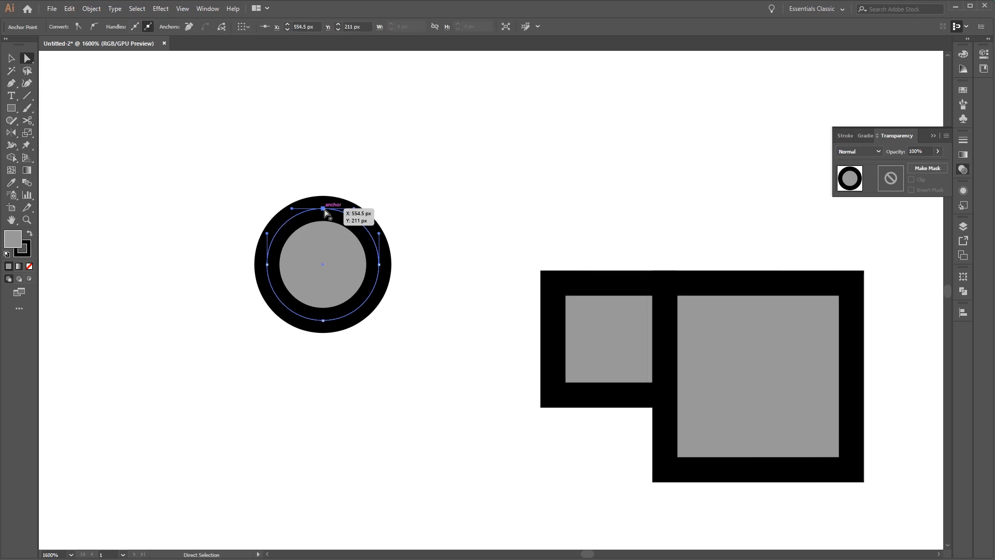
left_click(380, 265, "shift")
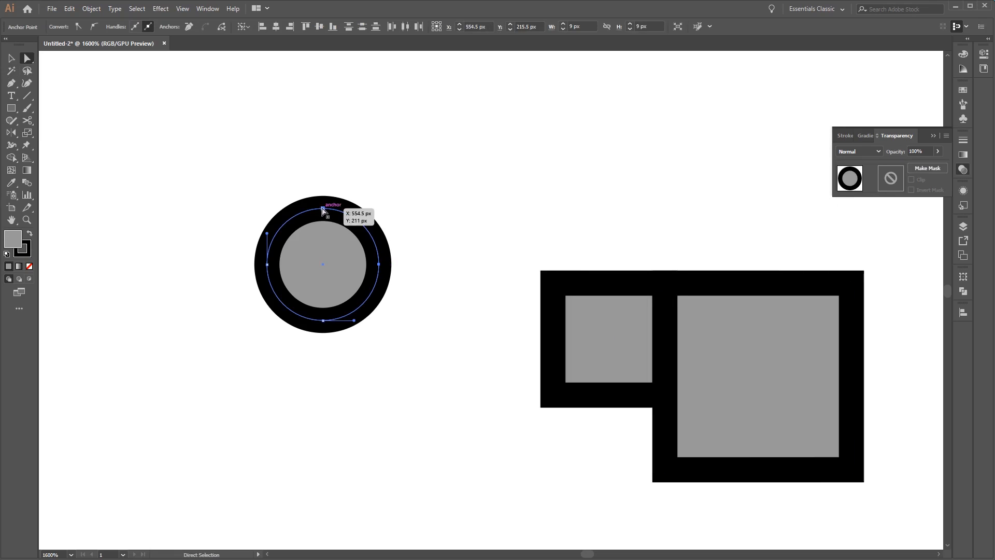
Step: Try moving the circle's two selected anchor points diagonally up and to the right, and undo the move
left_click_drag(322, 209, 396, 109)
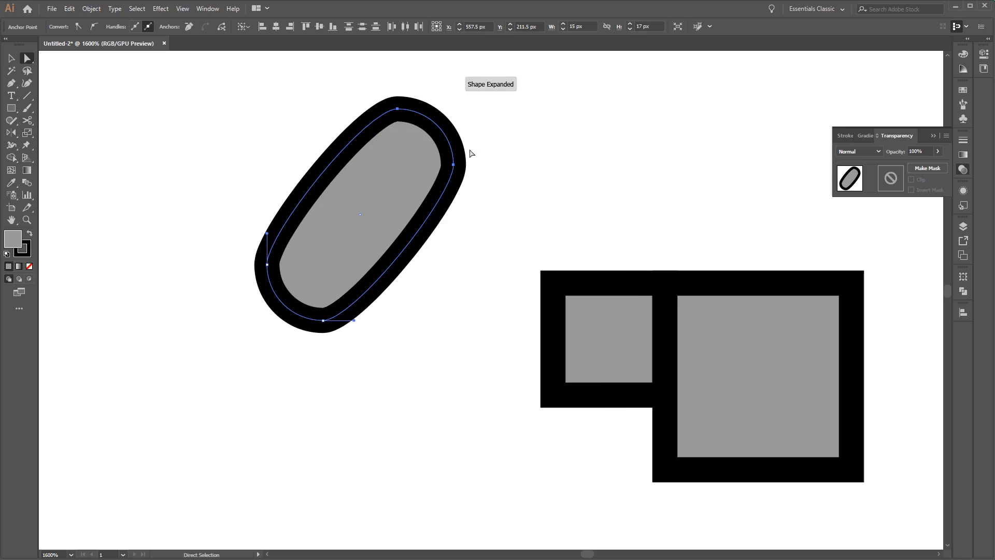
key("ctrl+z")
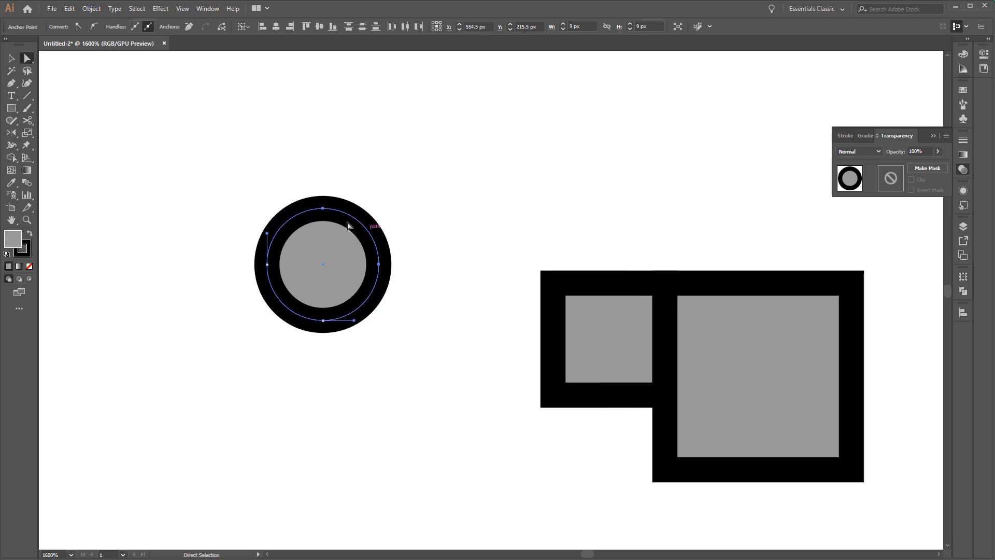
Step: Enable Show handles when multiple anchors are selected in the Selection & Anchor Display preferences
left_click(69, 9)
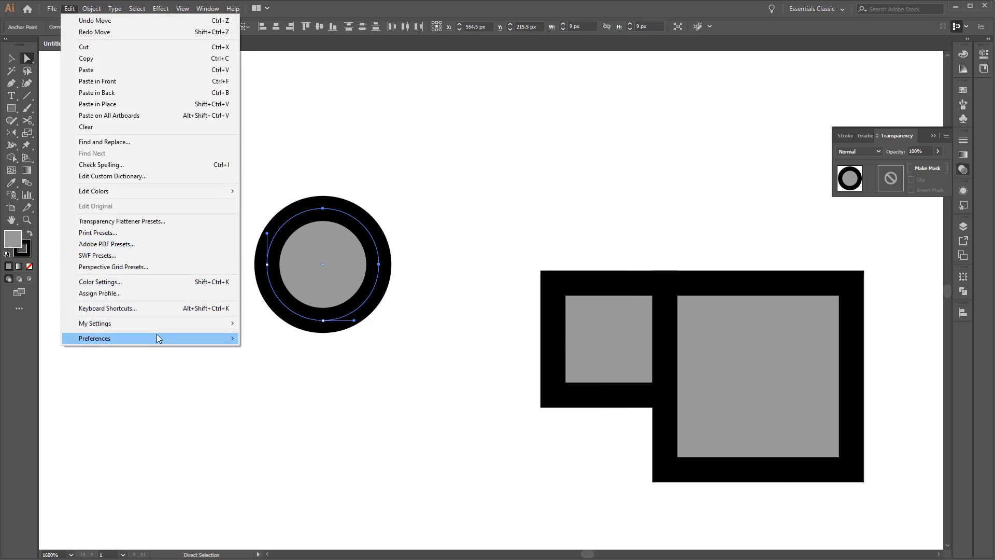
mouse_move(222, 343)
left_click(294, 349)
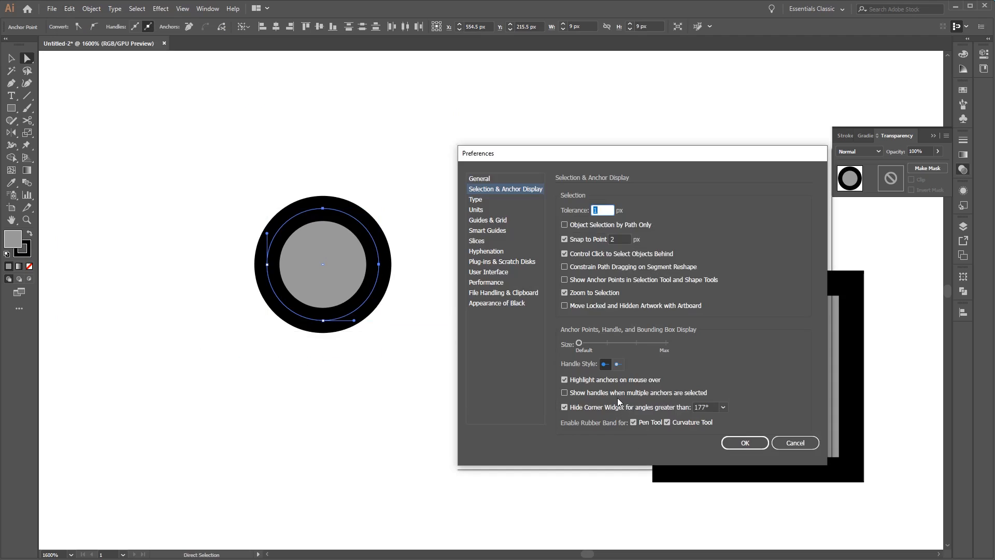
left_click(736, 443)
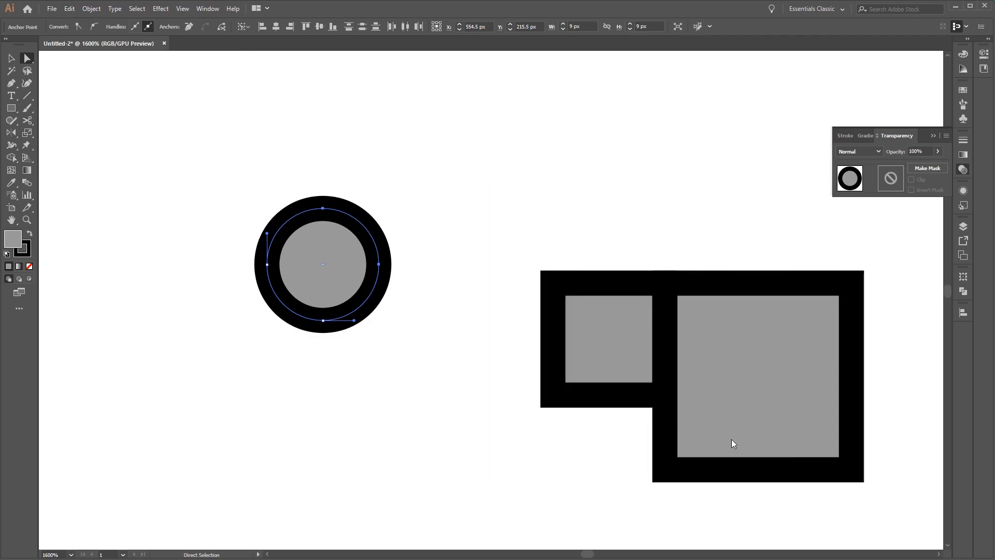
Step: Reselect the circle's right and top anchor points together, try moving them with their handles shown, and undo the move
left_click(417, 255)
left_click(379, 265)
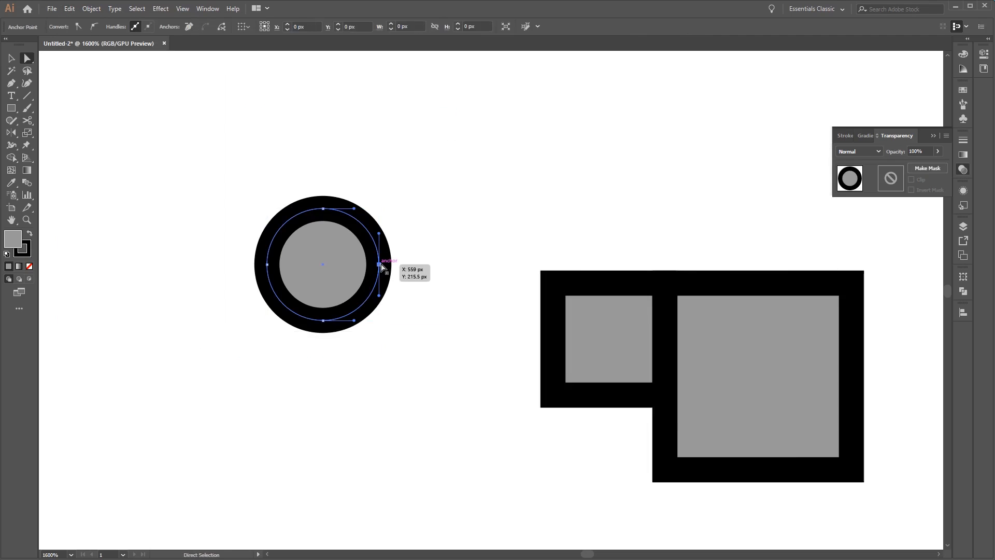
left_click(323, 209, "shift")
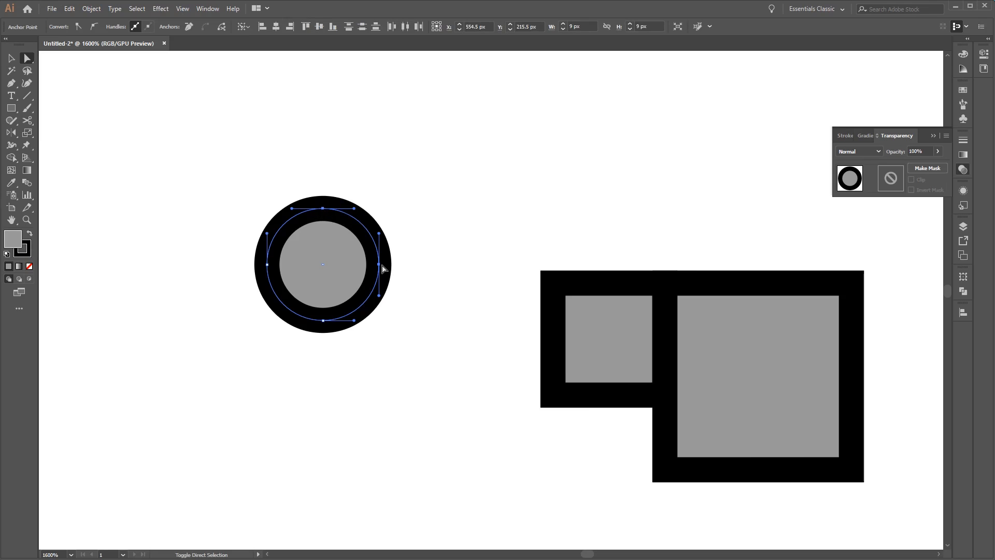
left_click_drag(379, 265, 417, 178)
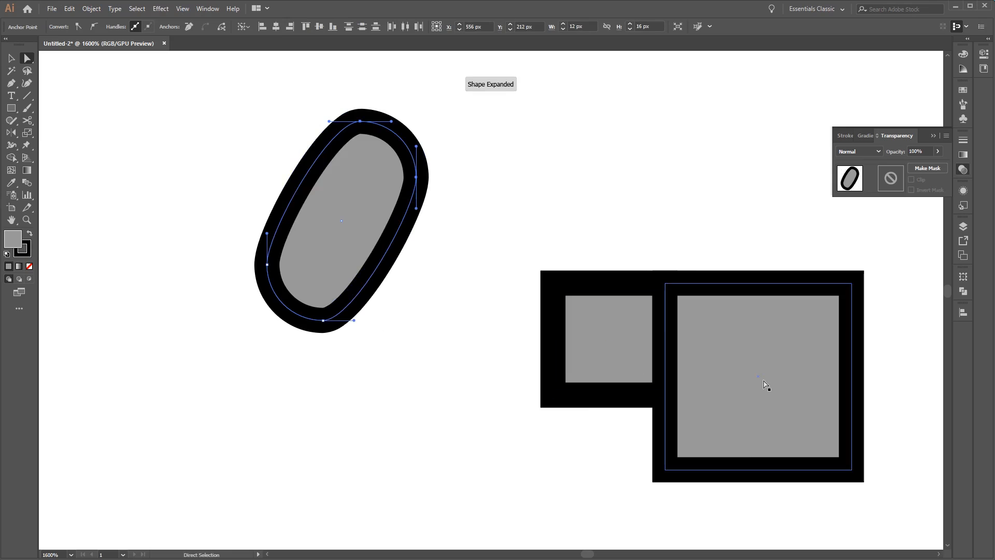
key("ctrl+z")
Step: Review the Hide Corner Widget option in the Selection & Anchor Display preferences
left_click(67, 9)
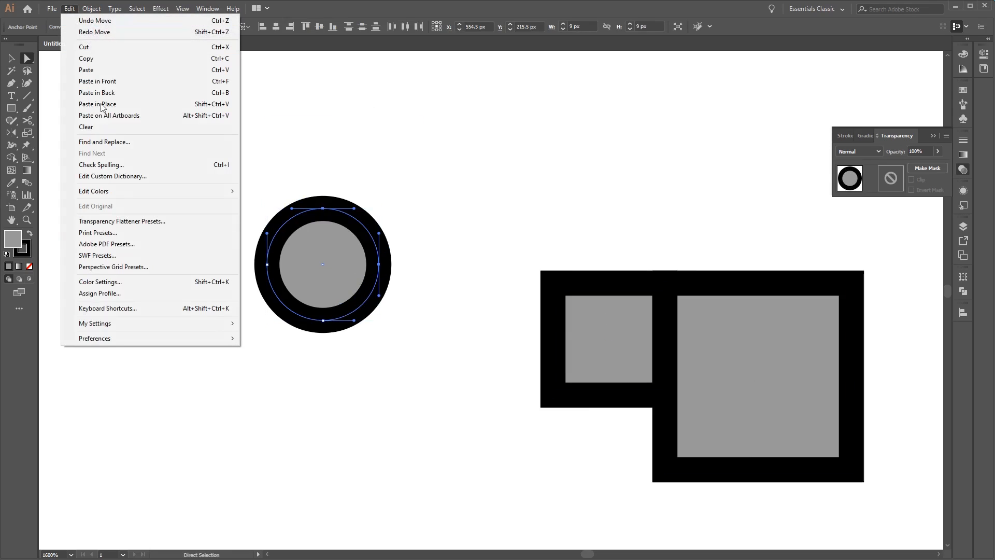
mouse_move(186, 337)
left_click(289, 349)
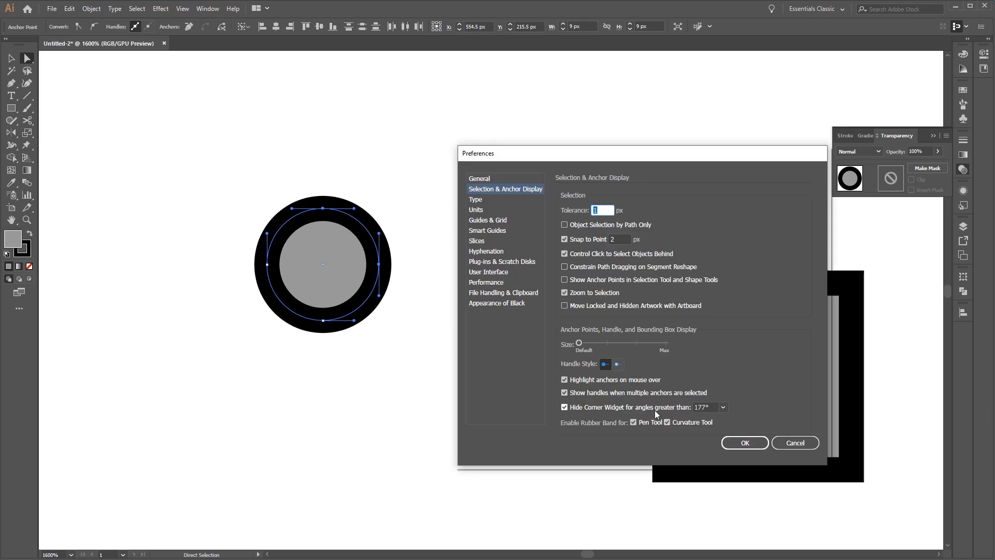
left_click(728, 443)
Step: Try rounding the large square's corners to about 2.27 px with its corner widgets, and undo the rounding
left_click(710, 348)
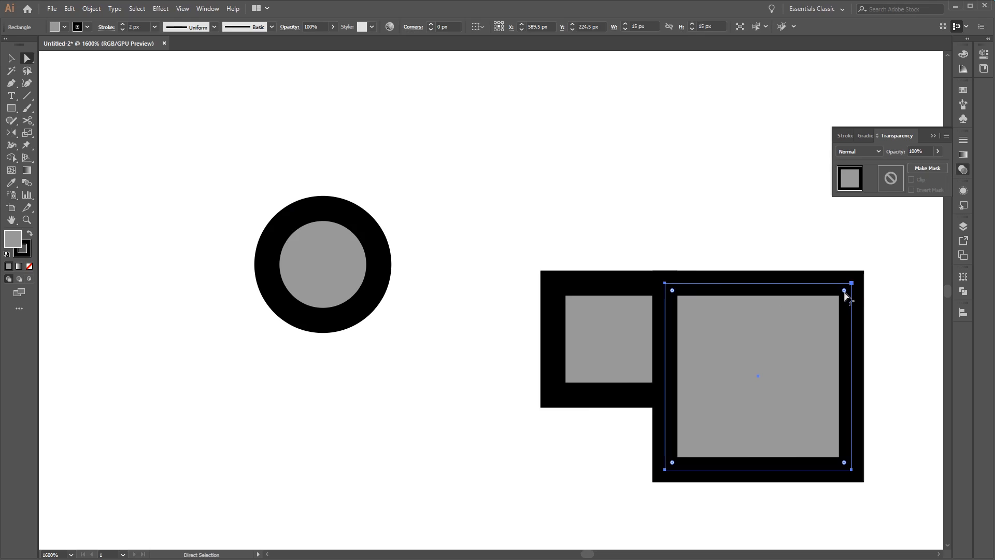
left_click_drag(844, 291, 829, 330)
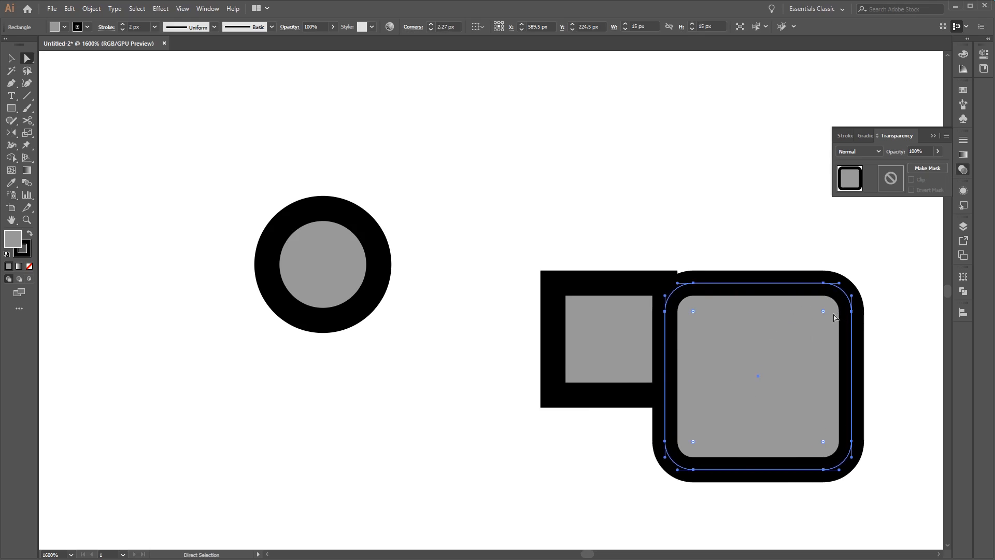
key("ctrl+z")
Step: Check the angle choices for Hide Corner Widget and disable that option in the Selection & Anchor Display preferences
left_click(72, 9)
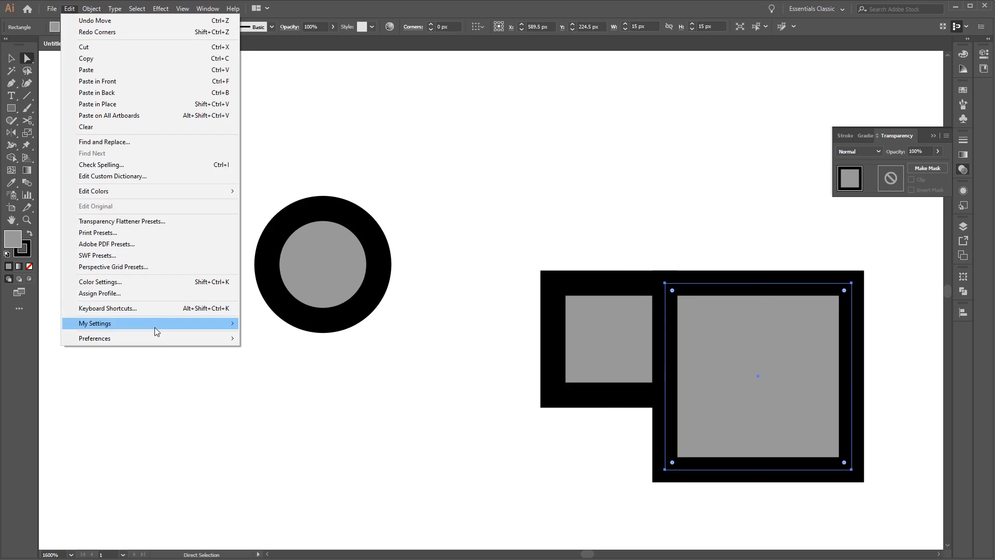
mouse_move(163, 341)
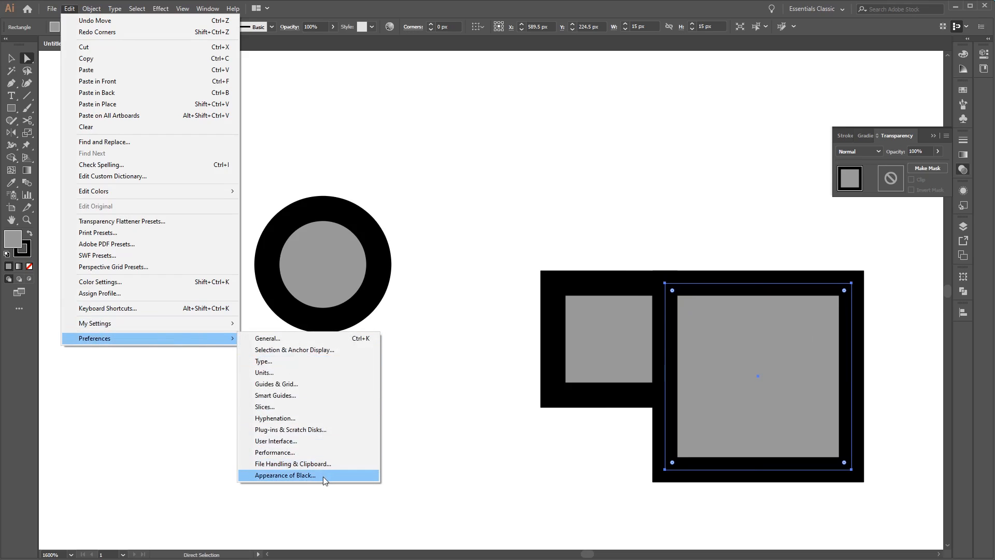
left_click(316, 351)
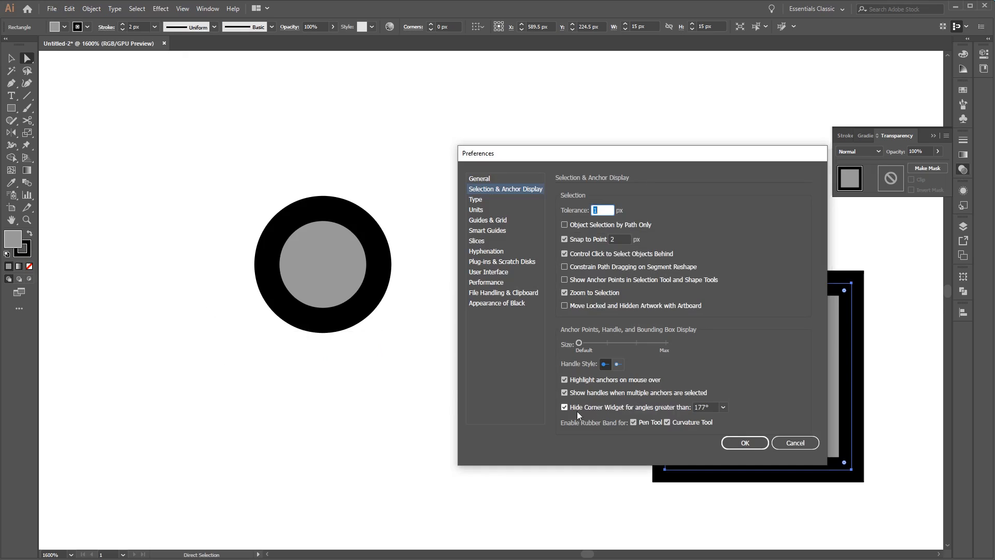
left_click(723, 407)
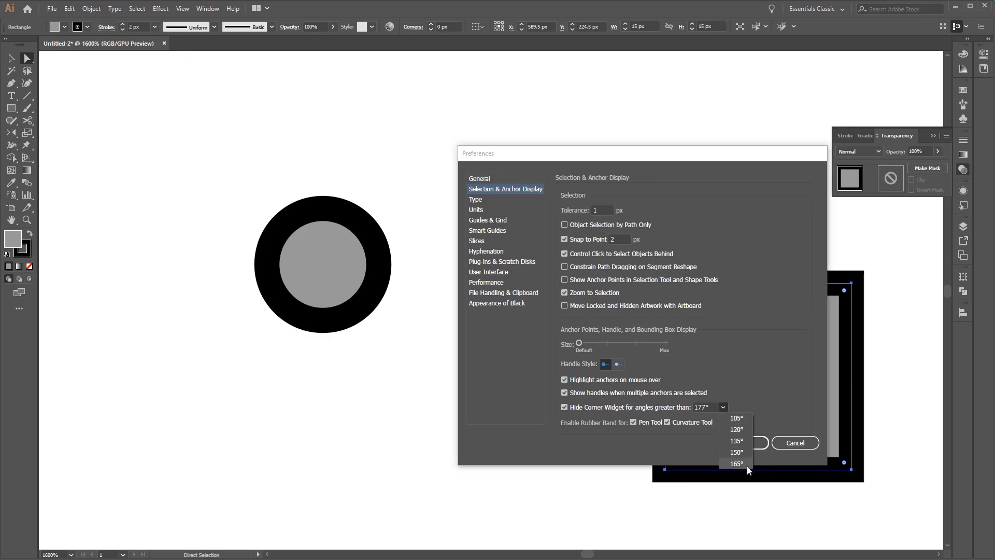
left_click(728, 405)
left_click(599, 409)
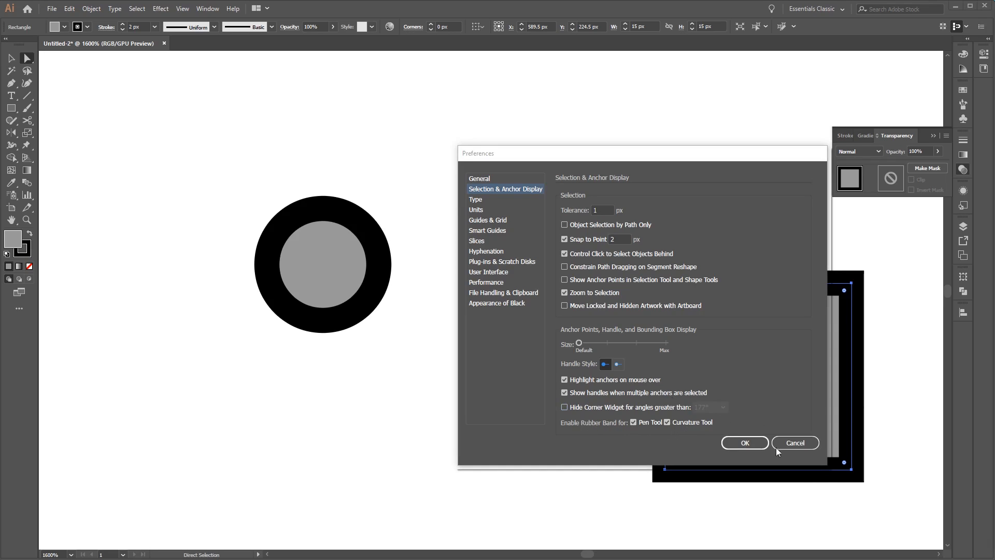
left_click(745, 443)
Step: Draw an open, D-shaped curved path of three anchor points above the squares with the Pen tool
key("p")
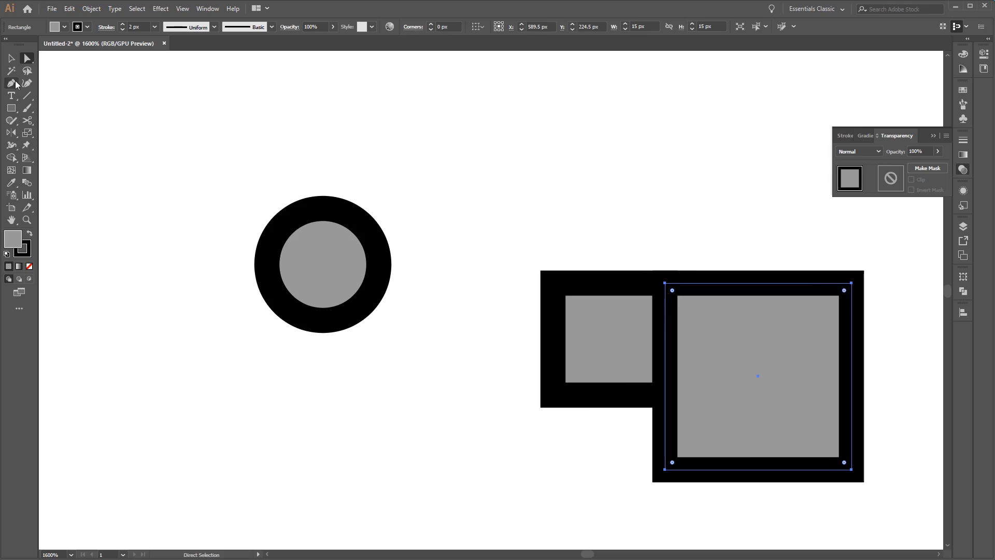
left_click(465, 133)
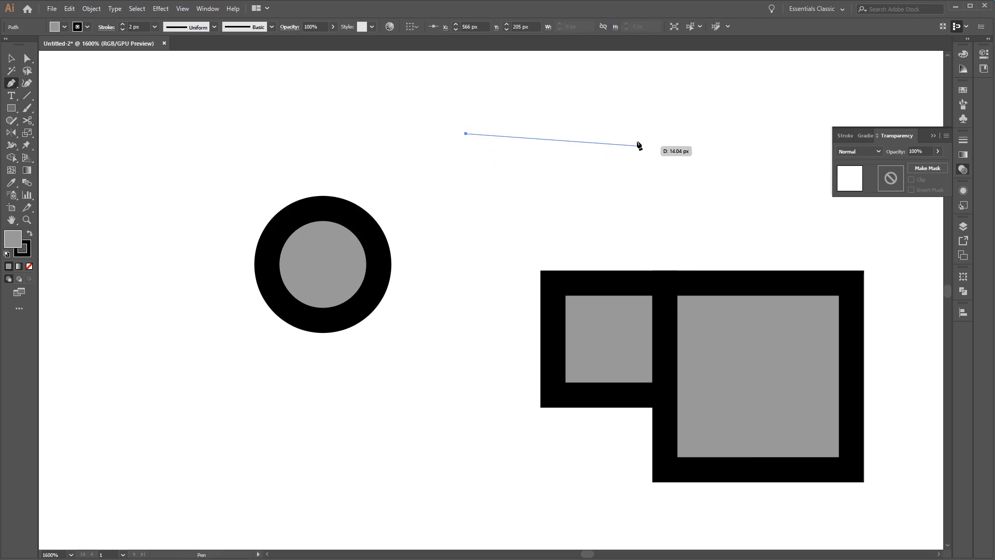
mouse_move(641, 158)
left_mouse_down()
mouse_move(657, 183)
mouse_move(735, 226)
mouse_move(680, 228)
mouse_move(689, 244)
left_mouse_up()
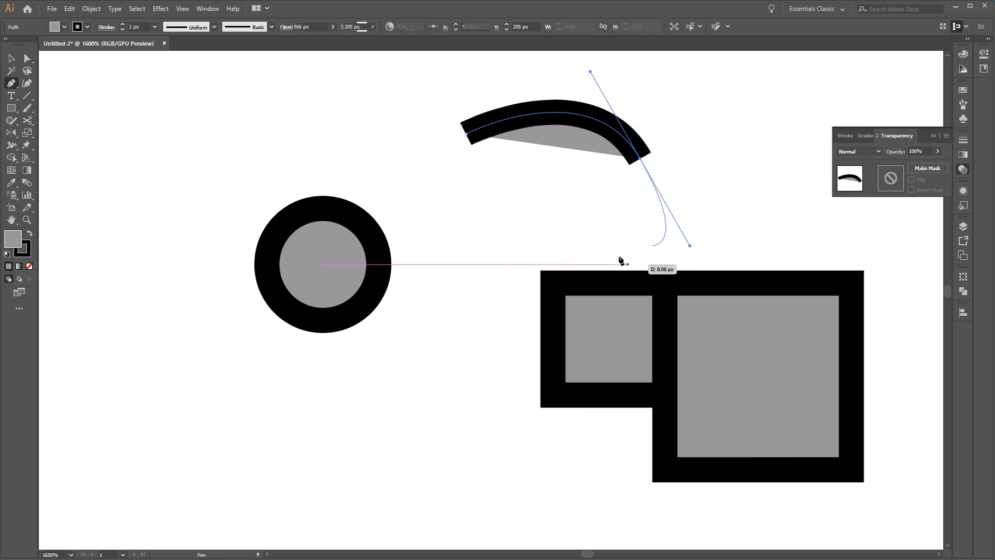
mouse_move(465, 246)
left_mouse_down()
mouse_move(431, 197)
mouse_move(370, 188)
mouse_move(354, 221)
left_mouse_up()
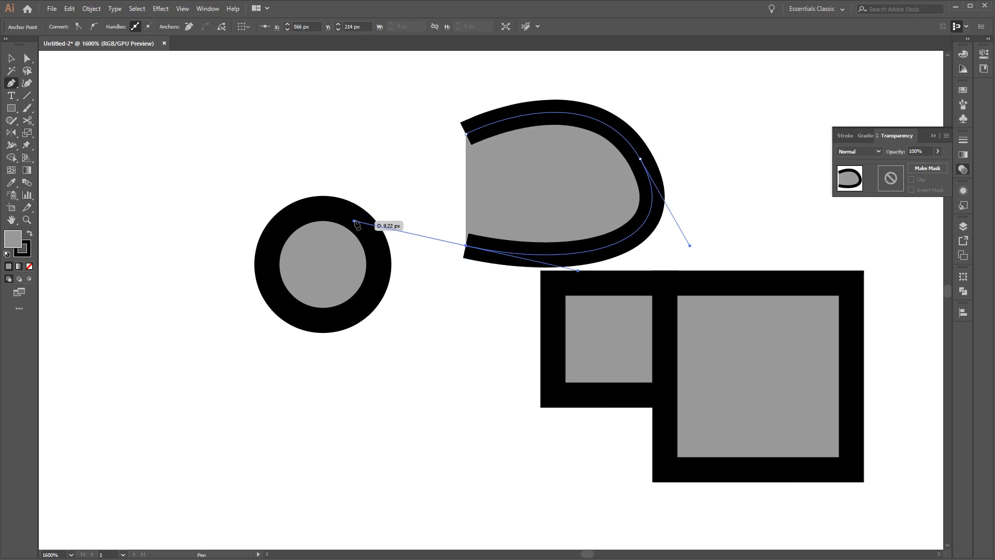
Step: Disable the rubber band for the Pen Tool in the Selection & Anchor Display preferences
left_click(69, 9)
mouse_move(173, 338)
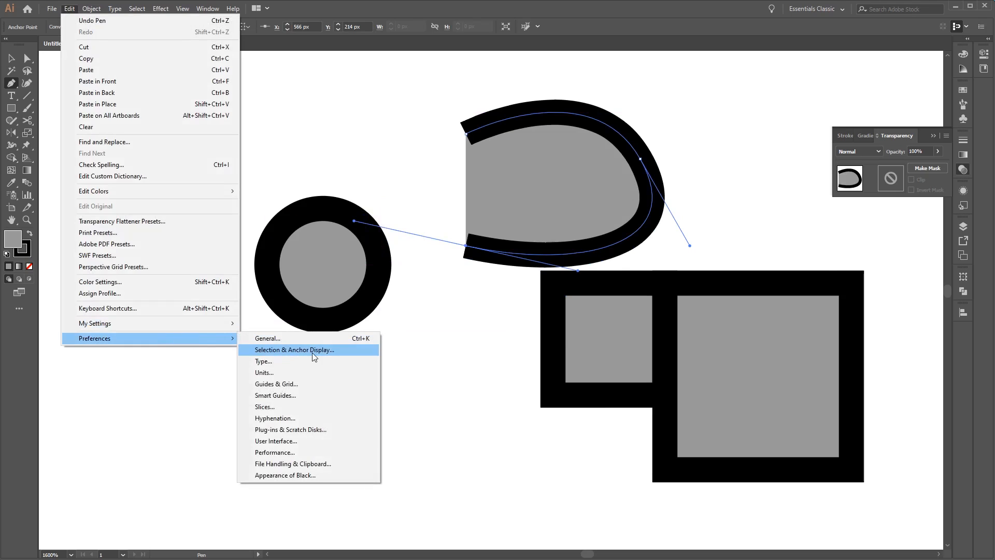
left_click(312, 350)
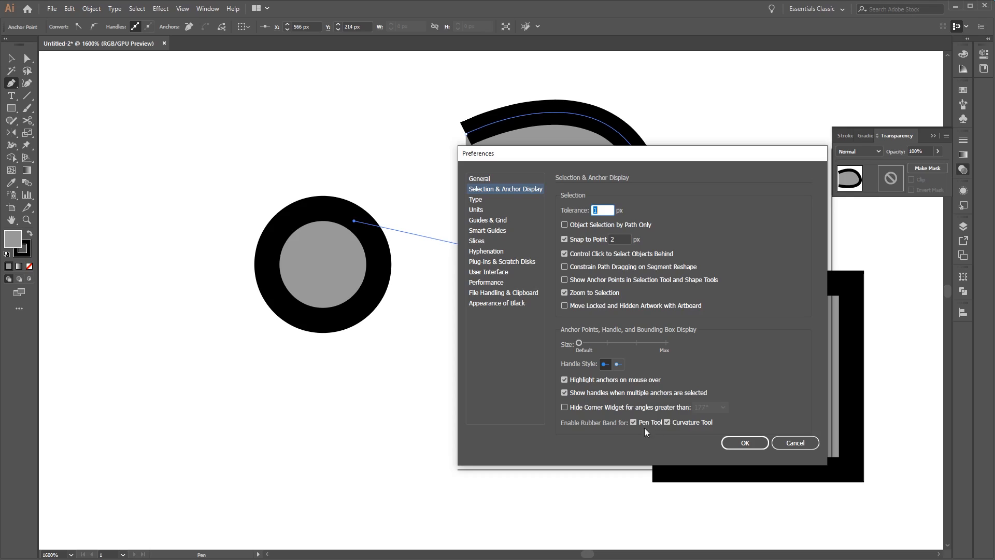
left_click(633, 422)
left_click(745, 443)
Step: Draw a new curved segment below the circle with the Pen tool without the rubber band preview
left_click(378, 382)
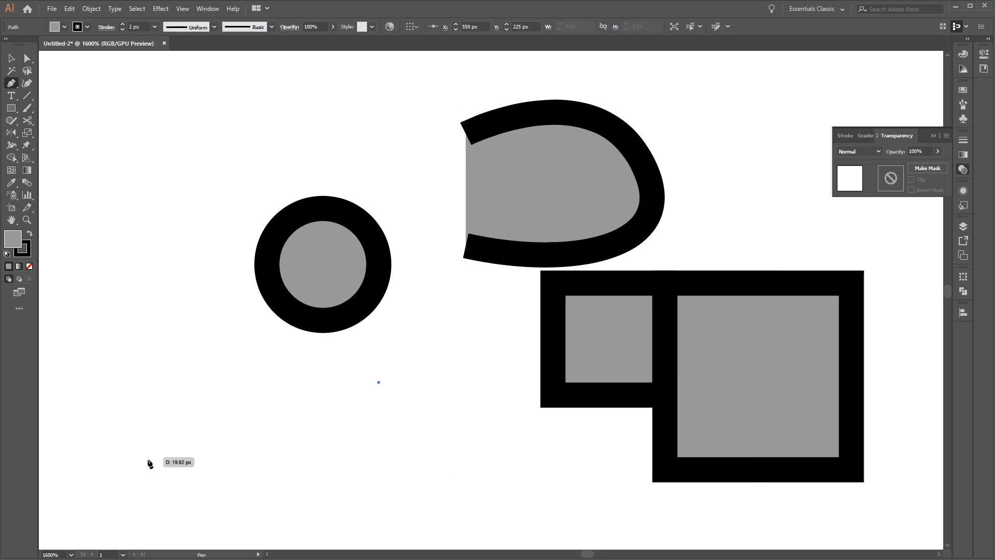
left_click_drag(142, 445, 118, 344)
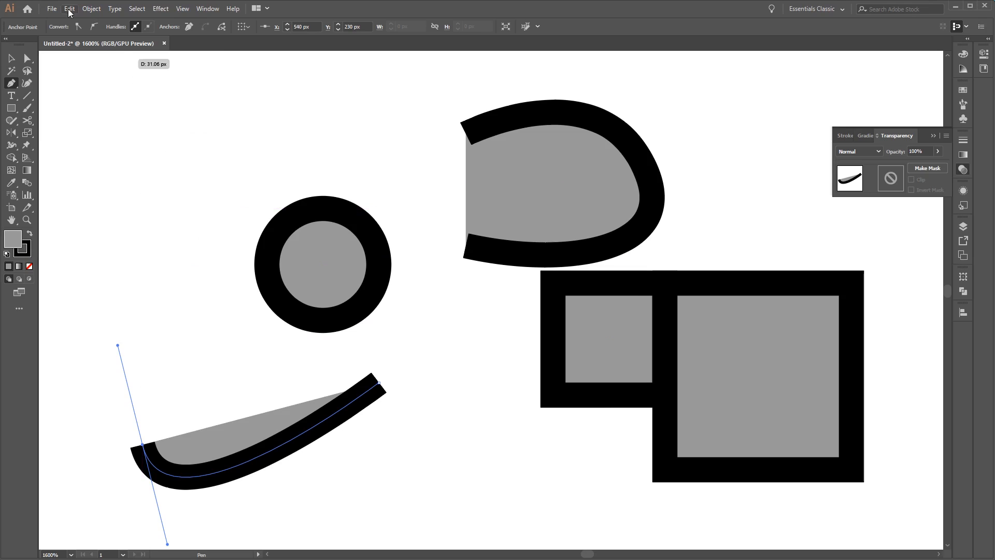
Step: Re-enable the rubber band for the Pen Tool in the Selection & Anchor Display preferences
left_click(88, 9)
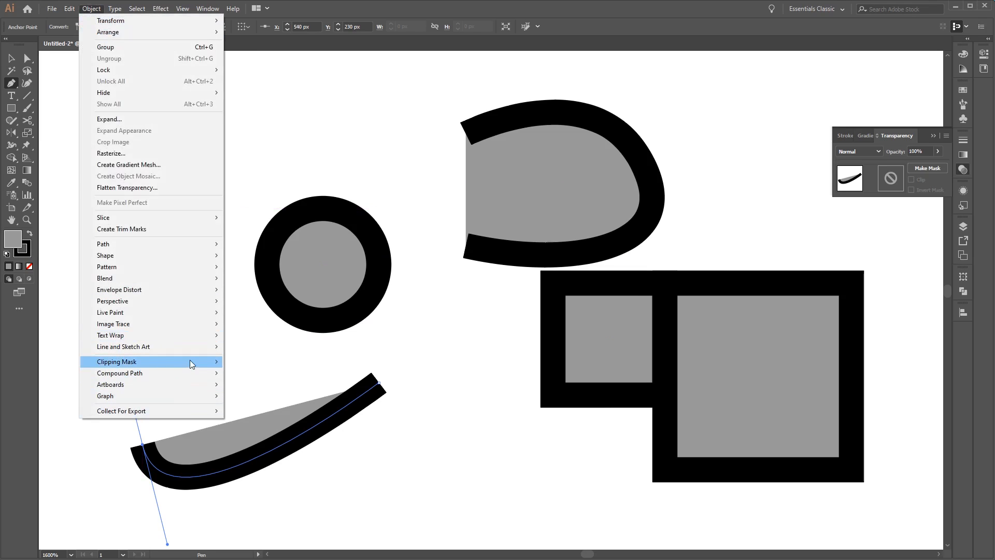
mouse_move(69, 9)
mouse_move(148, 338)
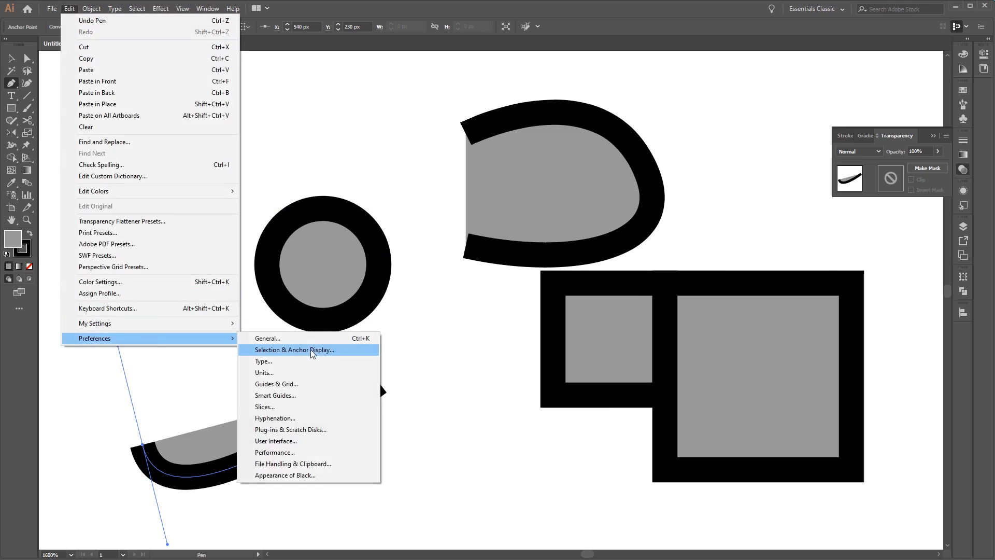
left_click(309, 349)
left_click(633, 421)
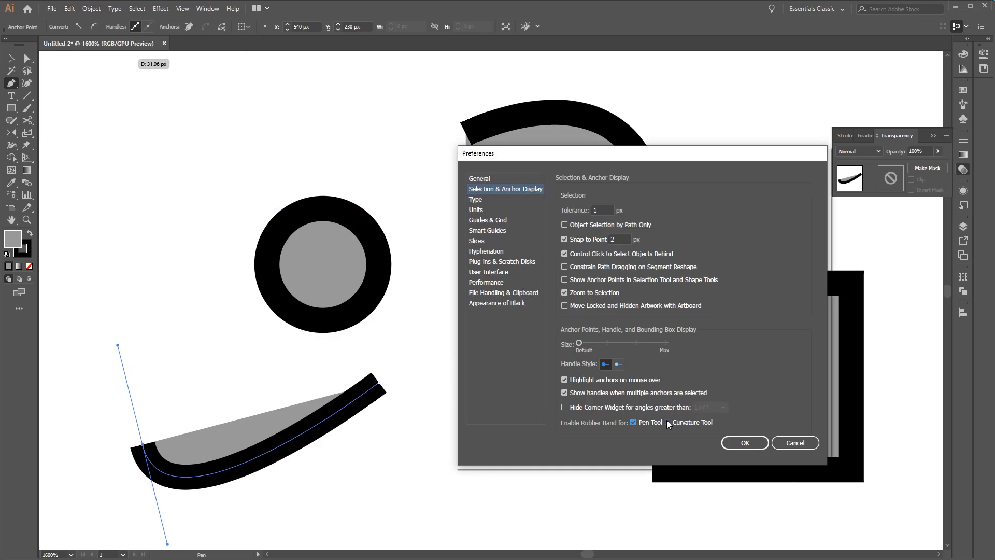
left_click(745, 443)
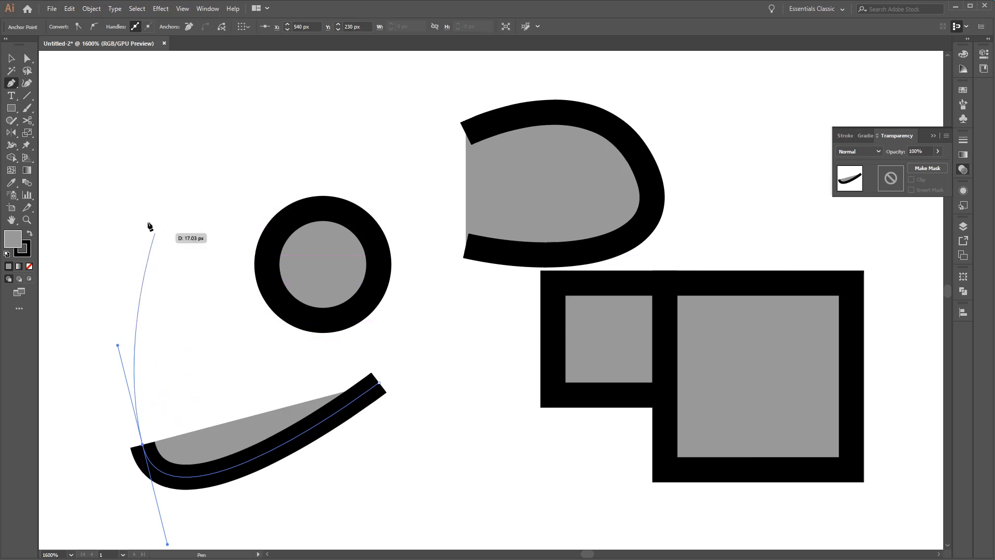
Step: Extend the path below the circle with one smooth point and two corner points, and end it as an open path
left_click_drag(228, 345, 292, 370)
left_click(230, 146)
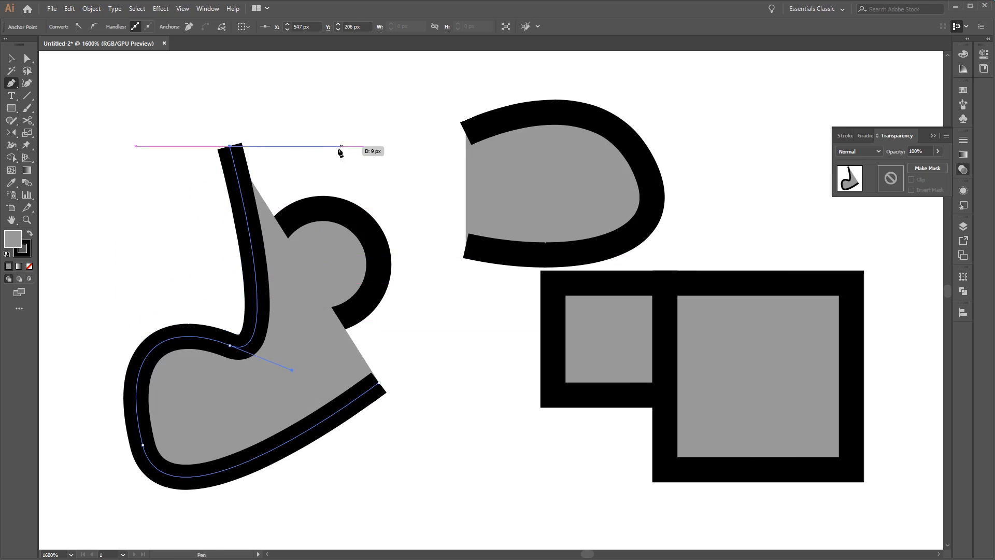
left_click(465, 282)
key("Escape")
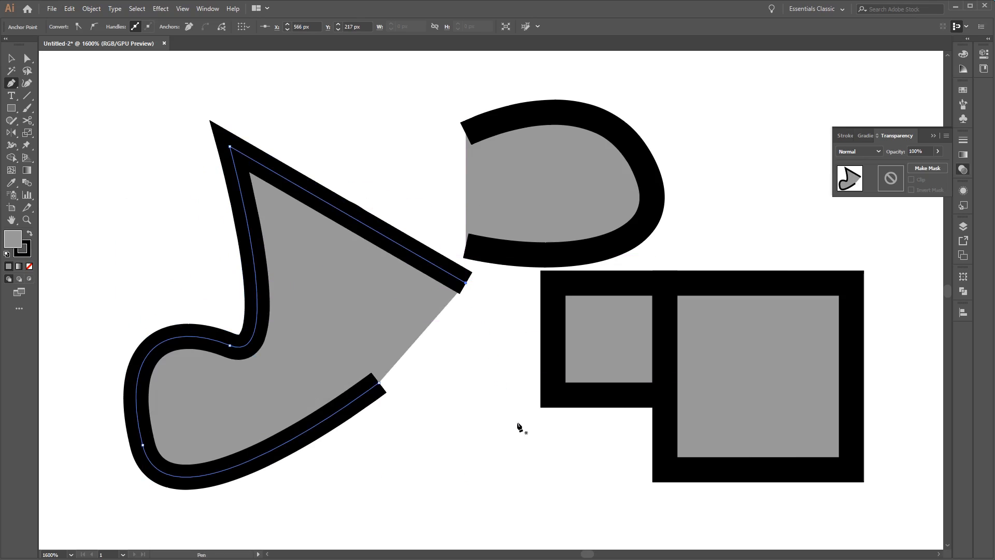
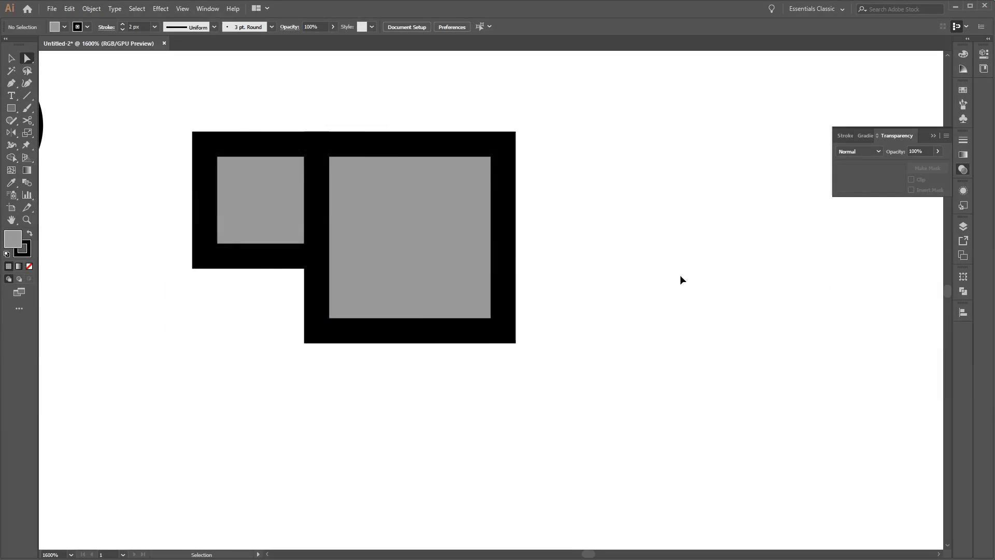
Step: Activate the Pen tool, try moving the large square's top-right anchor point with temporary Direct Selection, and undo the move
key("a")
left_click(15, 87)
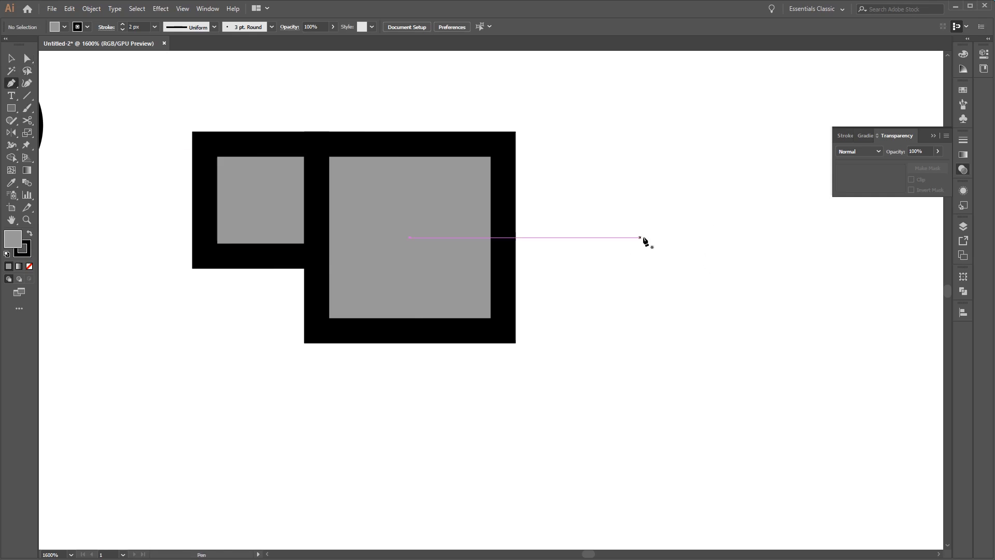
key("ctrl")
left_click_drag(507, 145, 590, 131)
key("ctrl+z")
Step: Draw an open path of three straight segments in the empty area beside the large square with the Pen tool
left_click(653, 244)
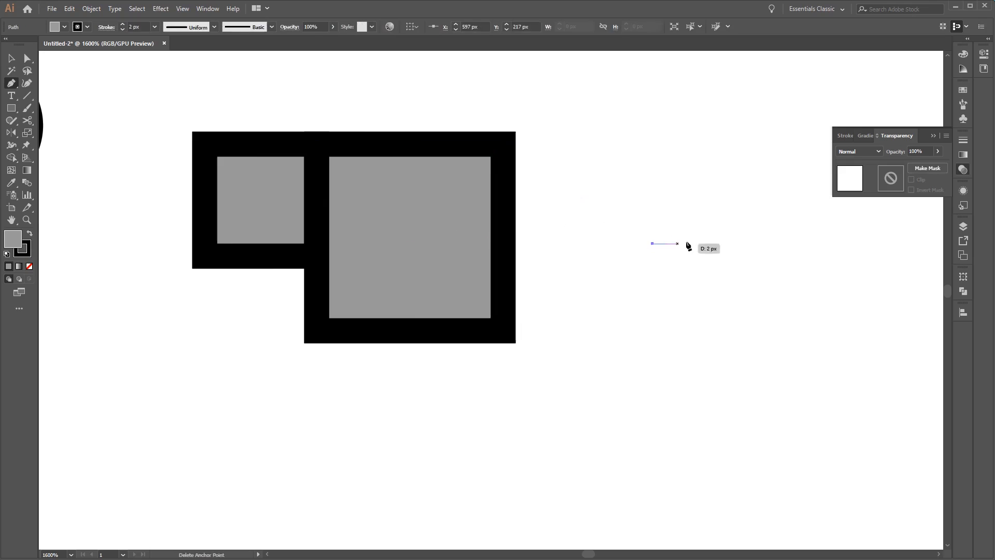
left_click(740, 243)
left_click(752, 342)
left_click(640, 367)
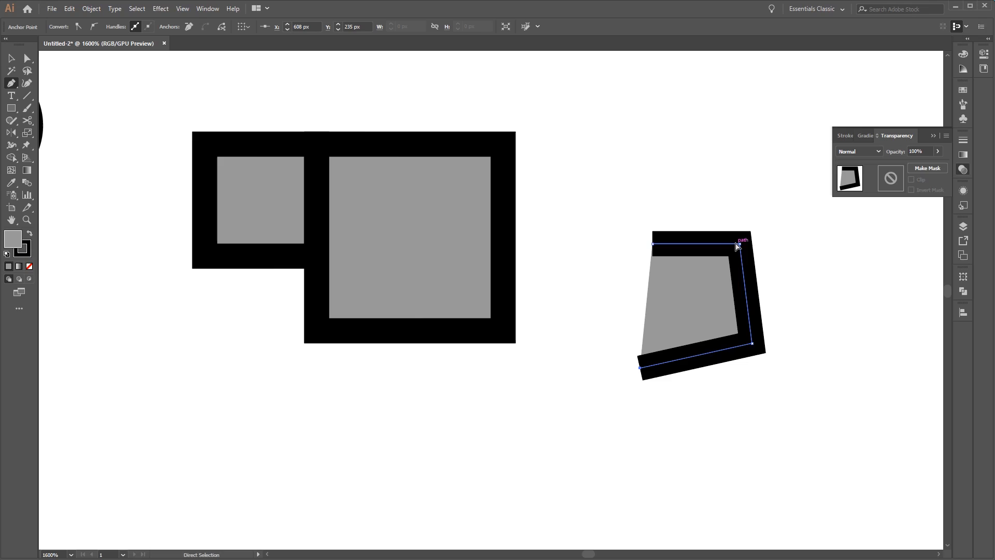
Step: Reshape the path beside the large square with temporary Direct Selection while extending it with four more corner points using the Pen tool
left_click_drag(739, 244, 767, 221)
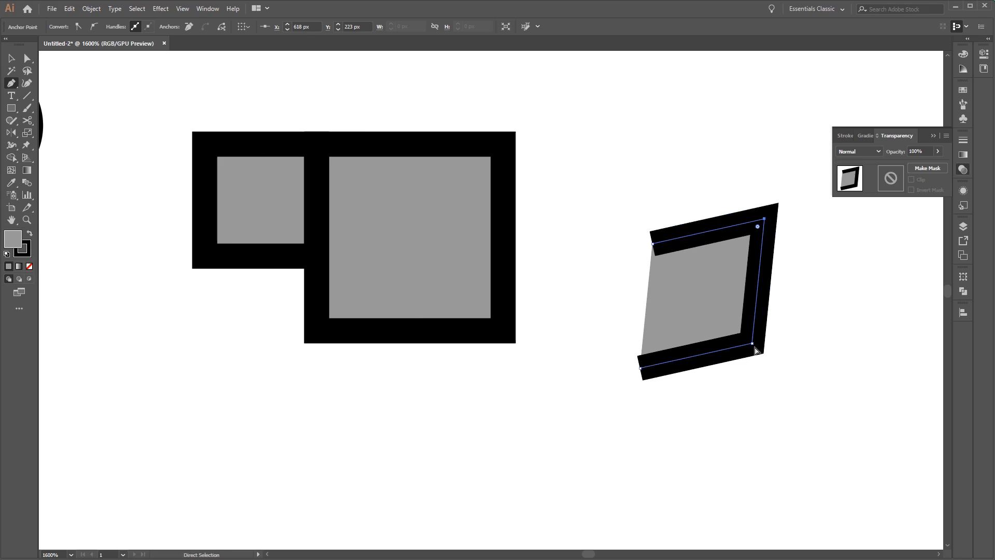
left_click_drag(752, 343, 777, 393)
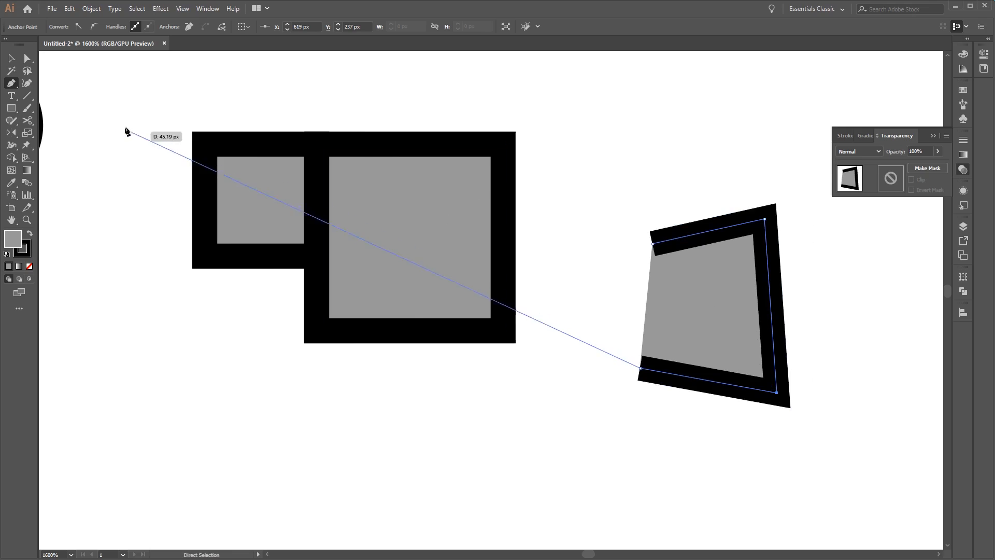
left_click(615, 268)
left_click(653, 168)
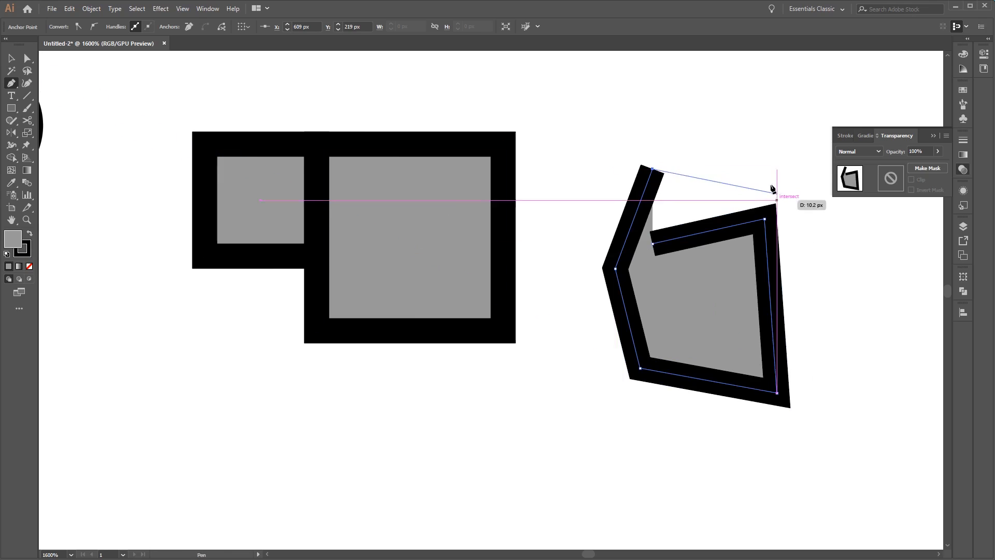
left_click(752, 157)
left_click(852, 317)
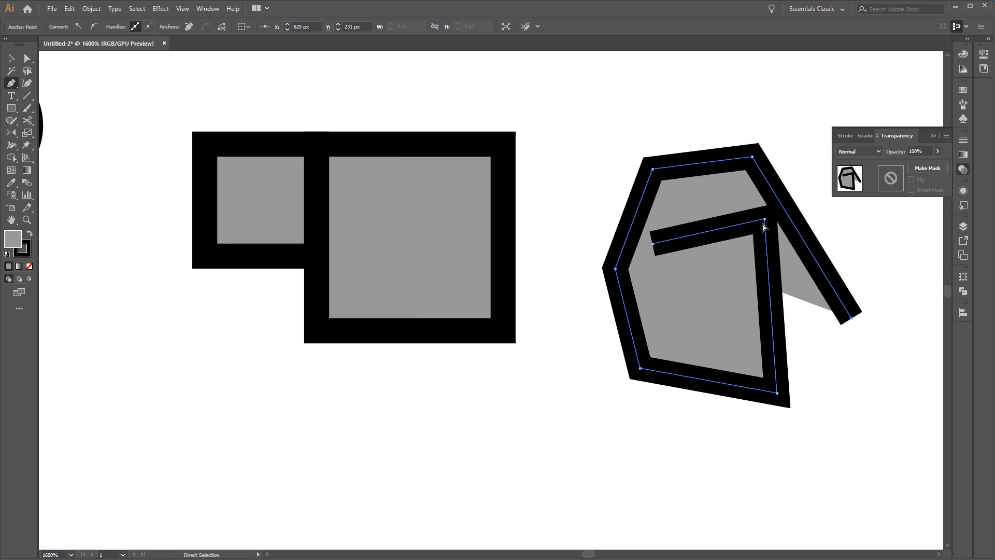
left_click_drag(764, 219, 701, 280)
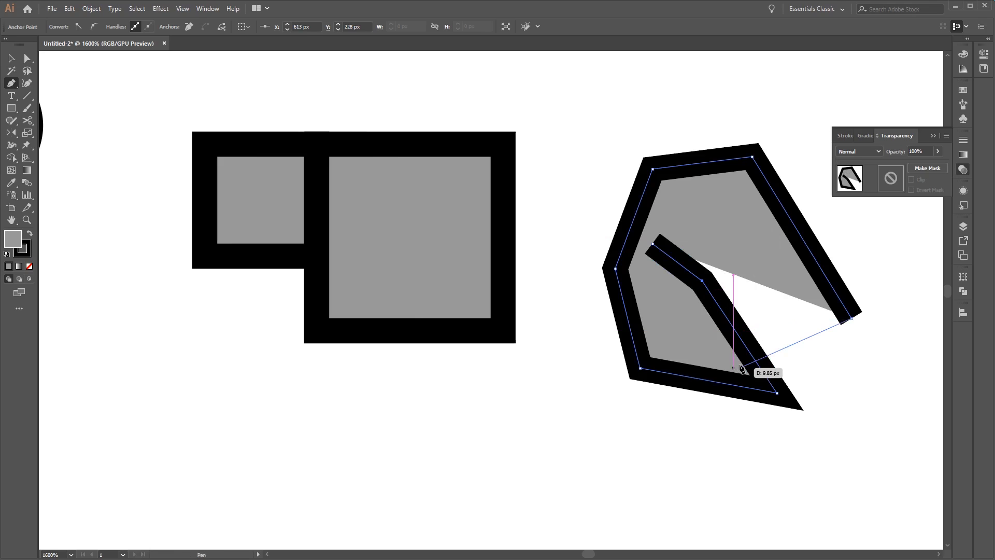
Step: End the path beside the large square and undo its drawing completely
key("Escape")
key("ctrl+z")
key("ctrl+z")
key("ctrl+z")
key("ctrl+z")
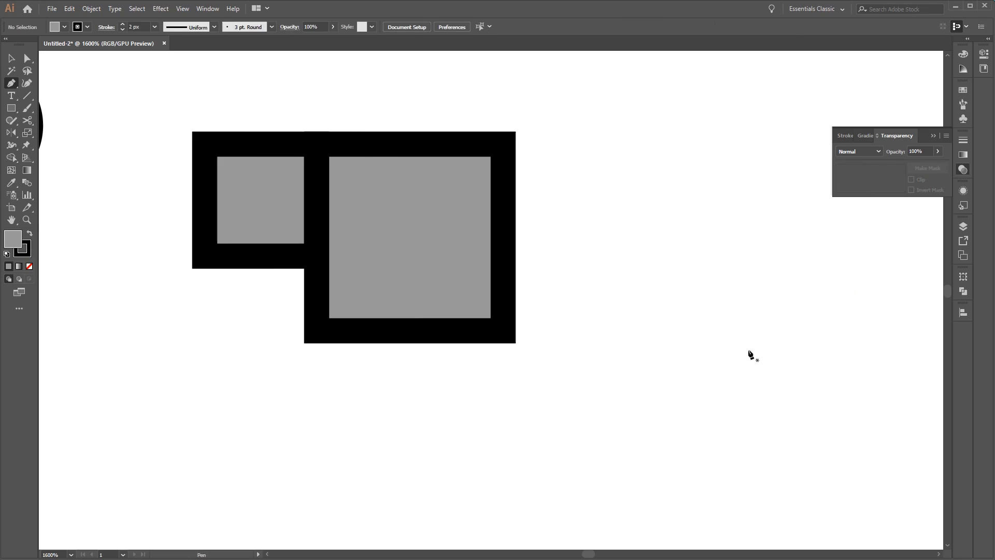
Step: Select the large square's path with Direct Selection and pan around the canvas using the temporary Hand tool
left_click(28, 58)
left_click(502, 189)
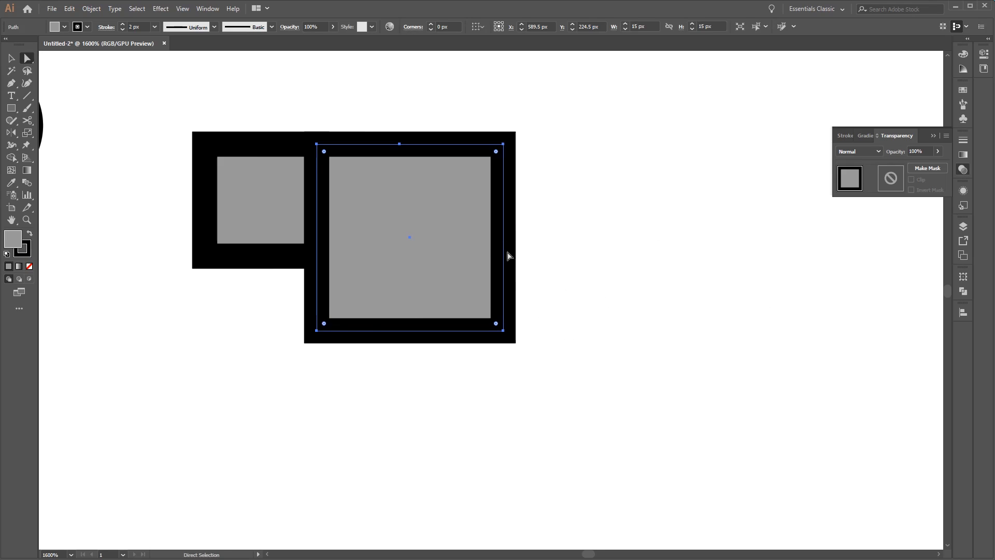
key("space")
left_click_drag(553, 318, 624, 326)
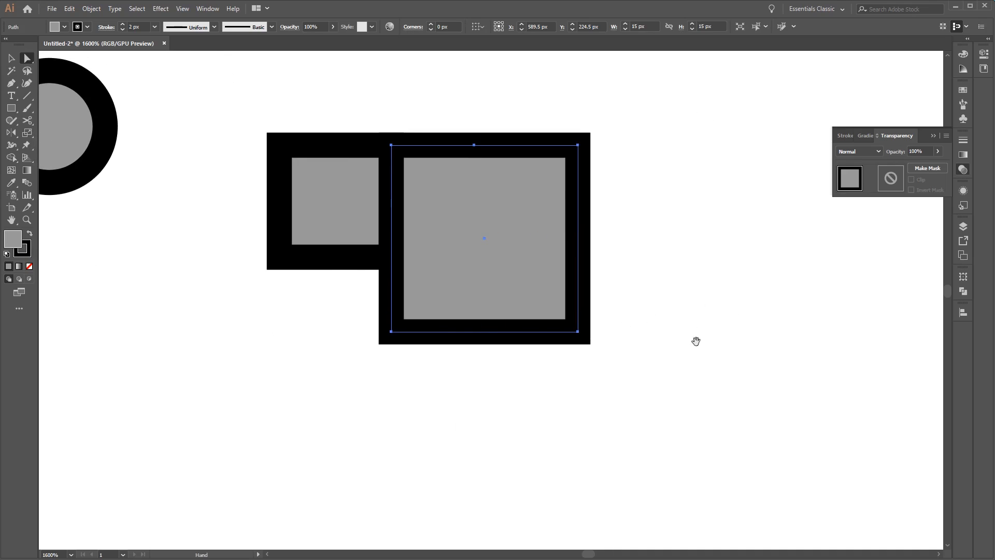
left_click_drag(530, 287, 711, 348)
left_click_drag(455, 224, 406, 244)
left_click(610, 213)
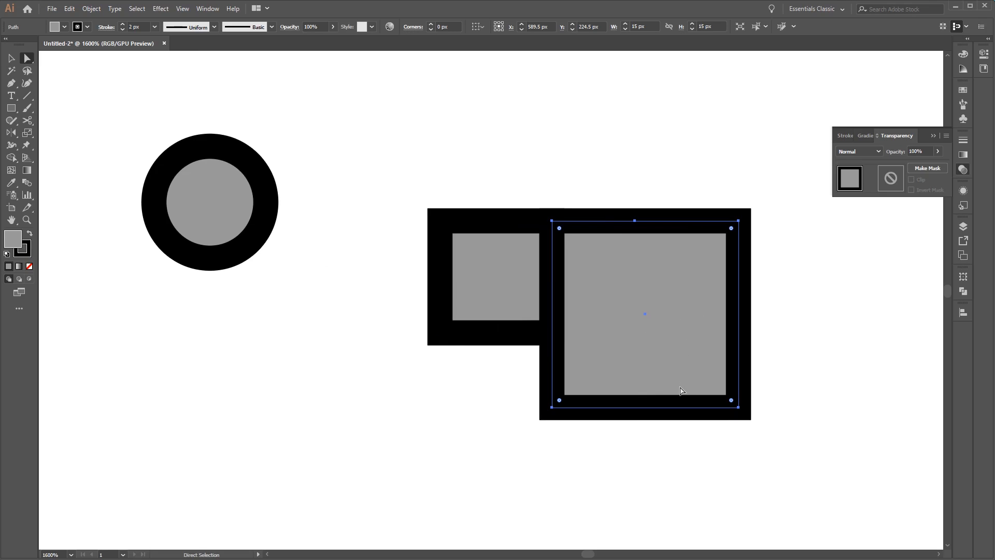
left_click_drag(704, 382, 667, 340)
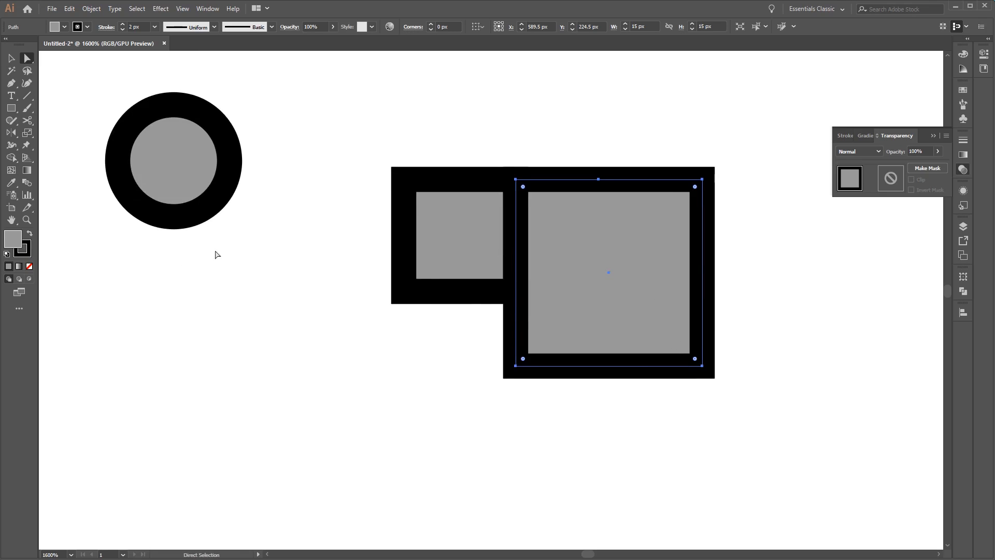
Step: Draw an open Pen path below the squares with a horizontal segment about 24 px long, a diagonal segment and a curved end
left_click(12, 85)
left_click_drag(423, 459, 403, 367)
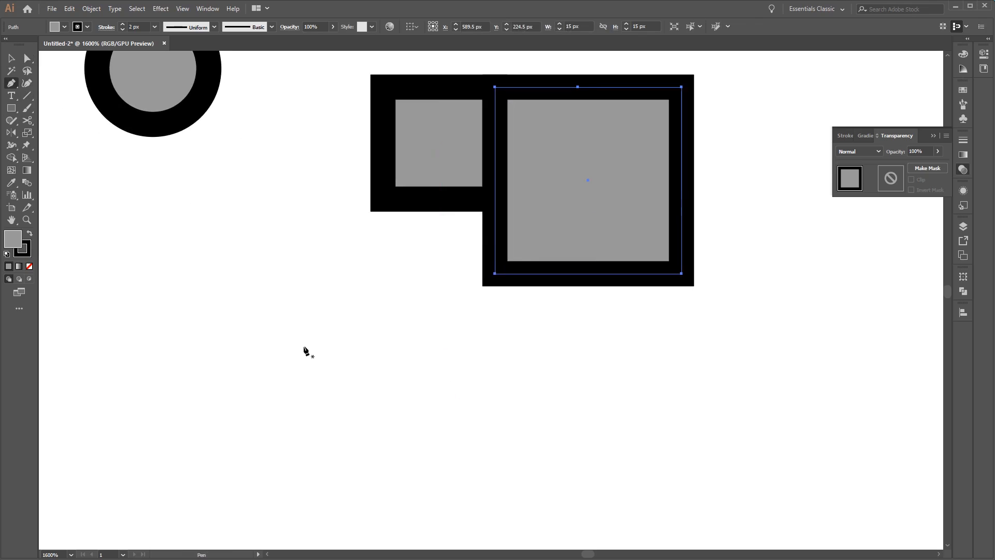
left_click(295, 337)
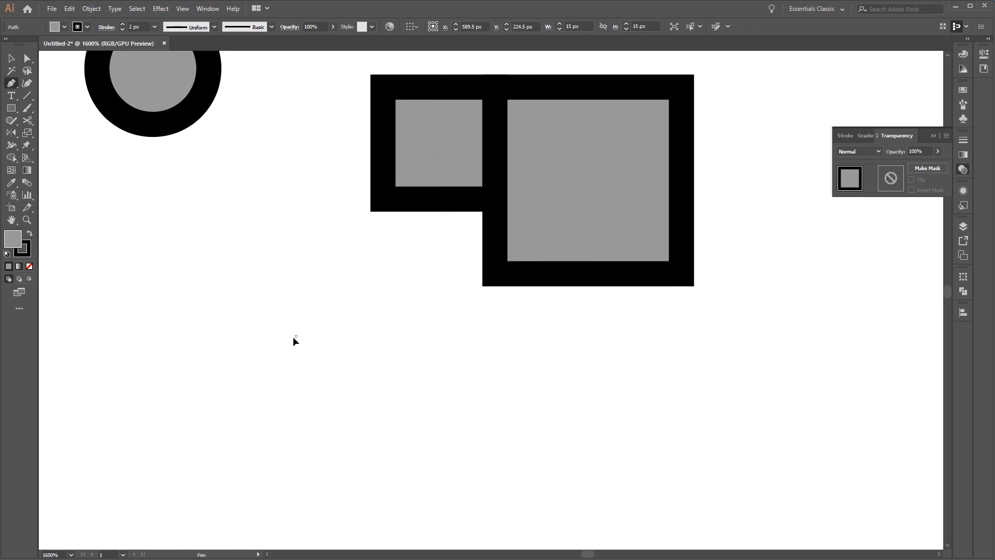
left_click(595, 336)
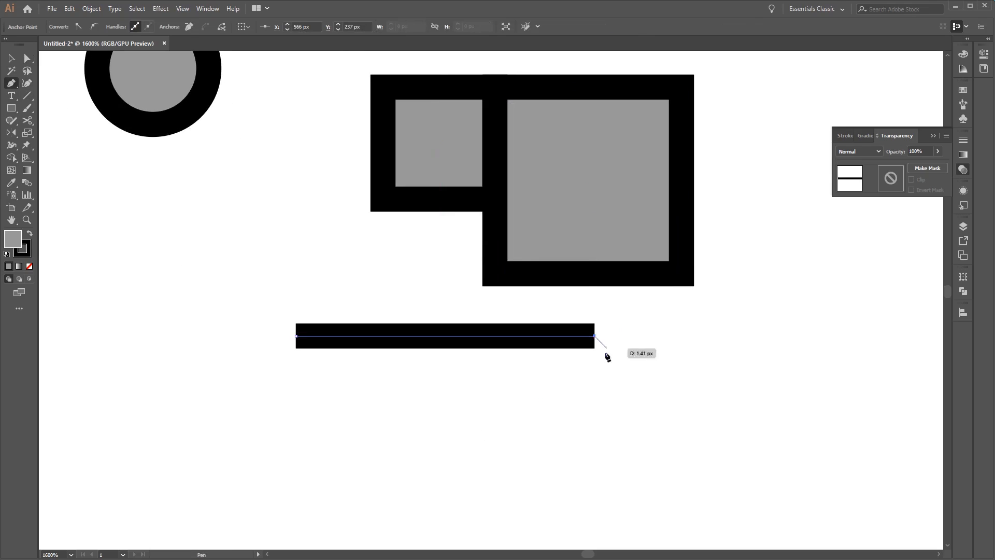
left_click(592, 464)
left_click_drag(591, 465, 655, 406)
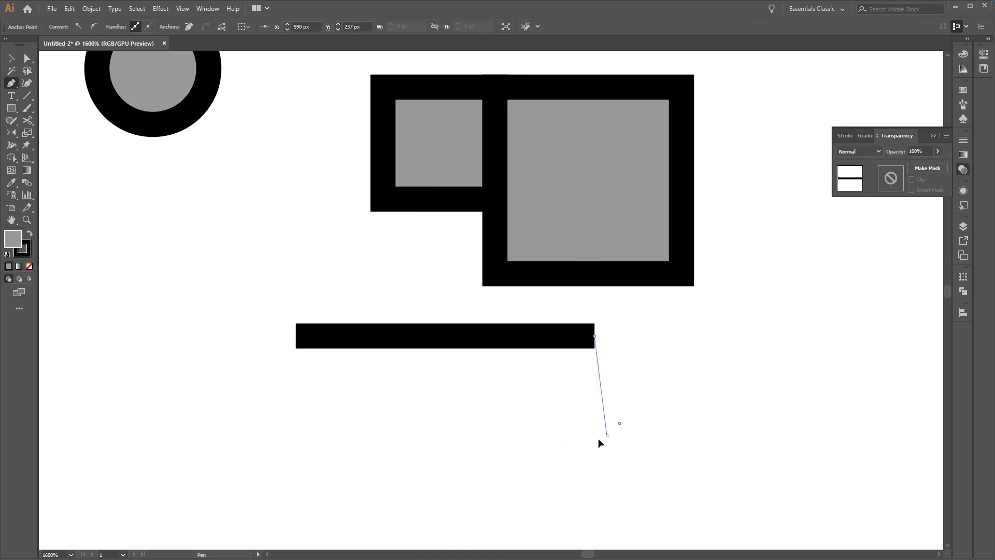
left_click(669, 459)
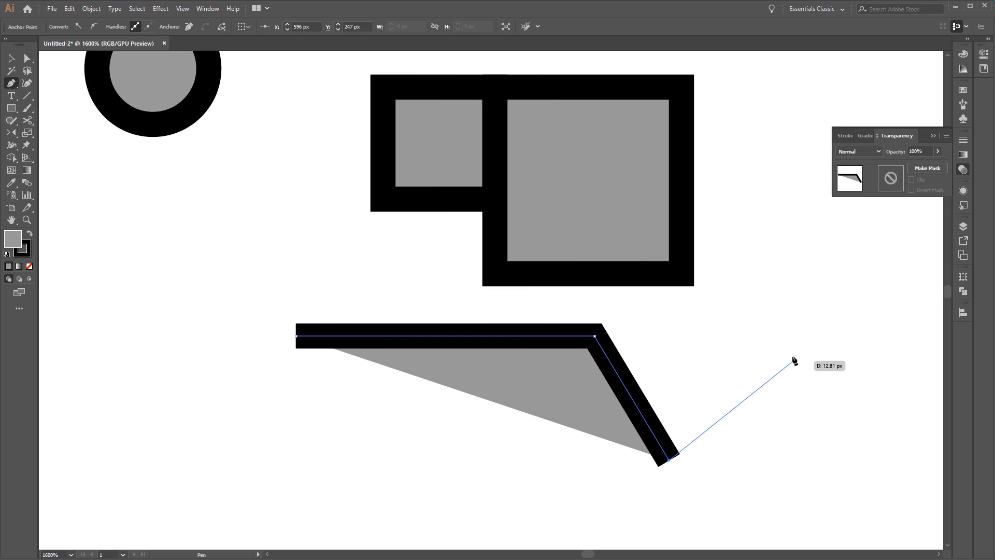
mouse_move(793, 361)
left_mouse_down()
mouse_move(755, 360)
mouse_move(746, 295)
mouse_move(694, 336)
mouse_move(704, 255)
mouse_move(730, 260)
mouse_move(721, 284)
mouse_move(655, 340)
mouse_move(722, 255)
mouse_move(774, 363)
mouse_move(795, 317)
mouse_move(670, 305)
mouse_move(648, 371)
mouse_move(714, 303)
mouse_move(786, 385)
mouse_move(782, 451)
mouse_move(767, 411)
mouse_move(793, 422)
left_mouse_up()
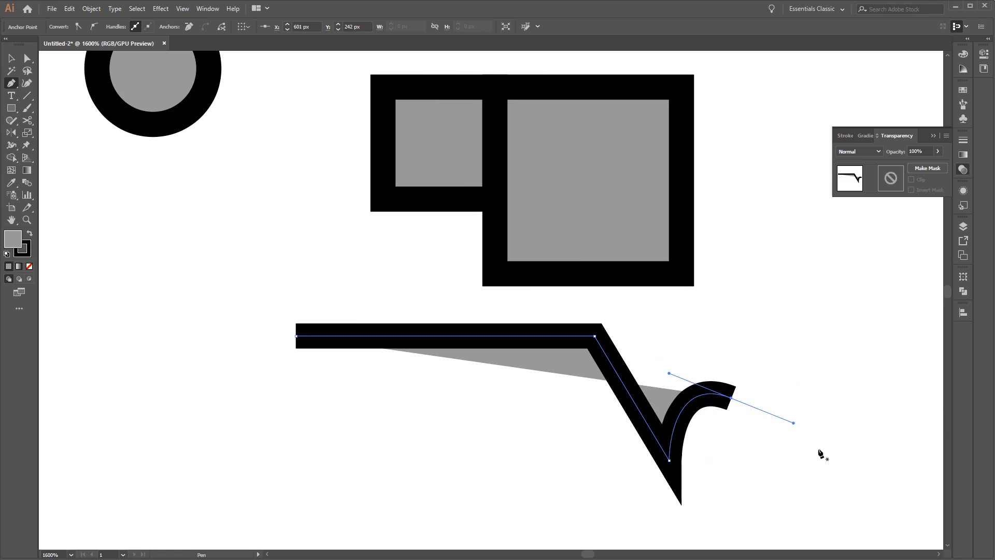
Step: Move the path's curved endpoint to about X 570 px, Y 246 px, below the starting point, and adjust its handle for a smoother curve
key("a")
left_click(731, 398)
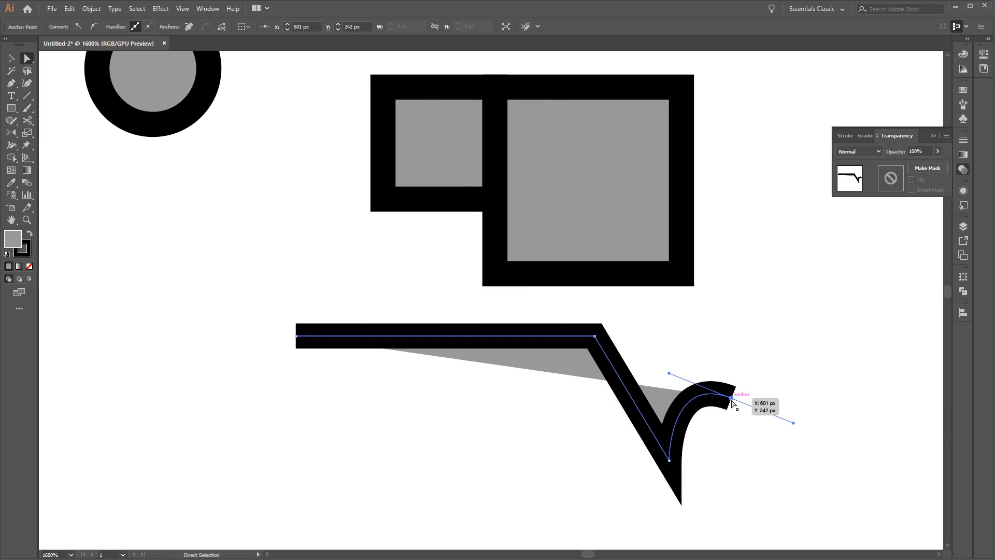
left_click_drag(732, 400, 348, 449)
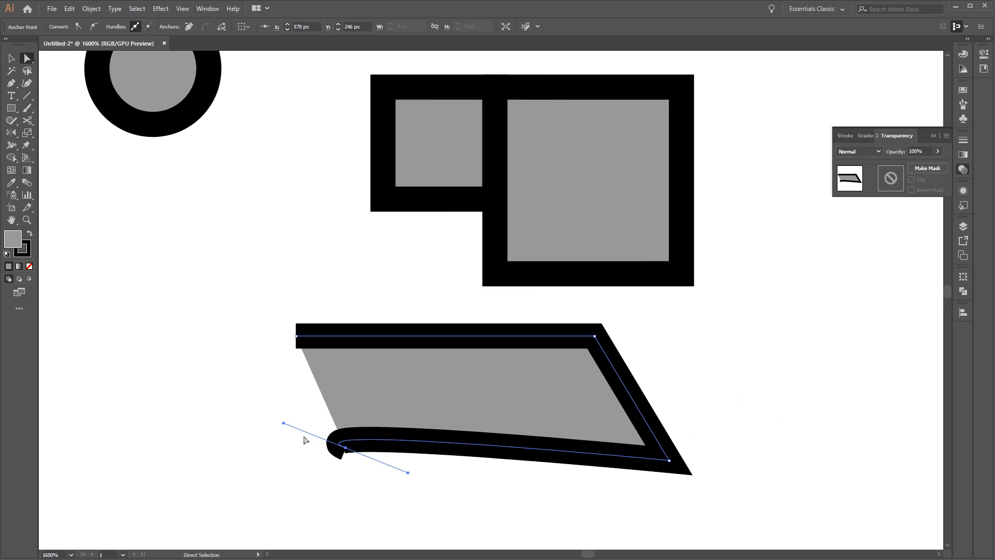
mouse_move(407, 472)
left_mouse_down()
mouse_move(383, 489)
mouse_move(395, 484)
left_mouse_up()
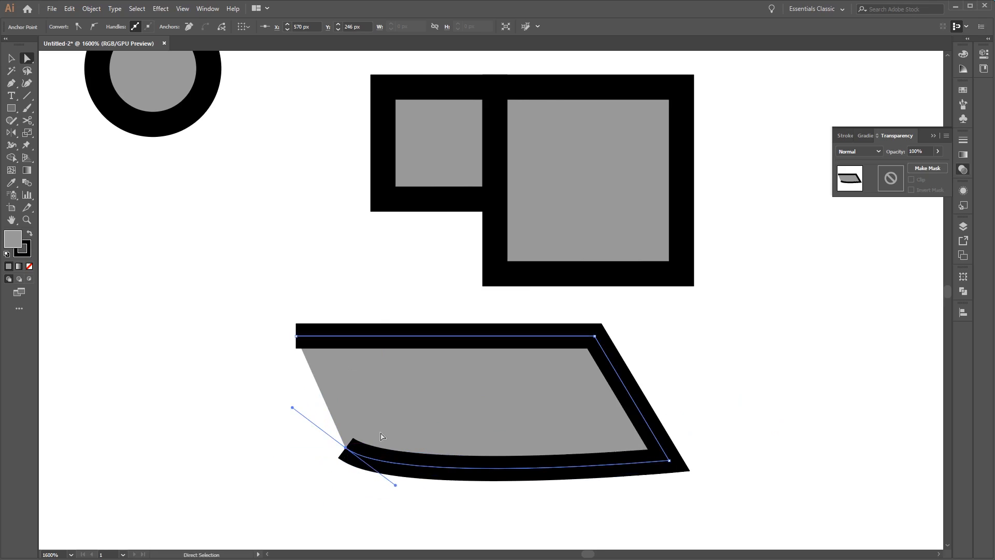
Step: Try joining the path's two open endpoints with a straight segment and undo the join
left_click(297, 337, "shift")
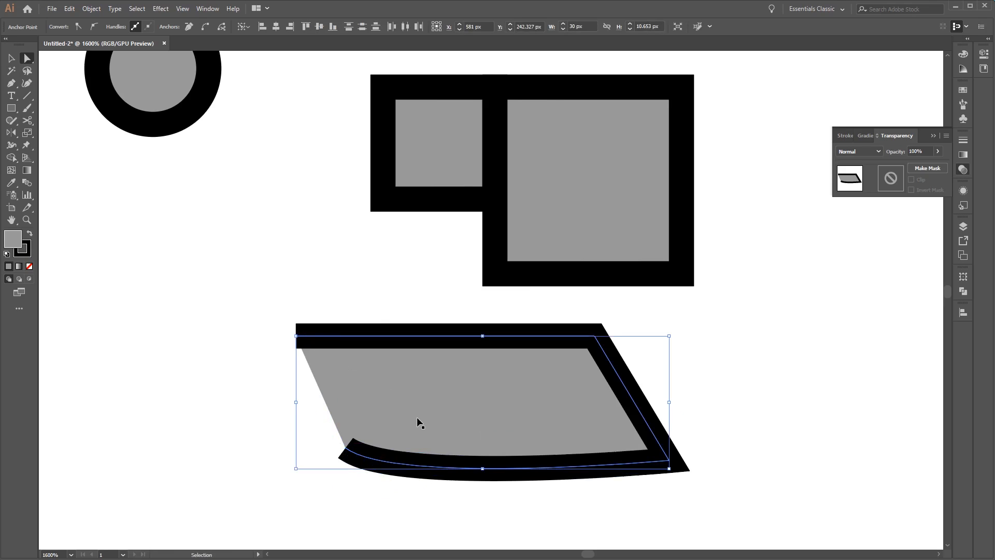
key("ctrl+j")
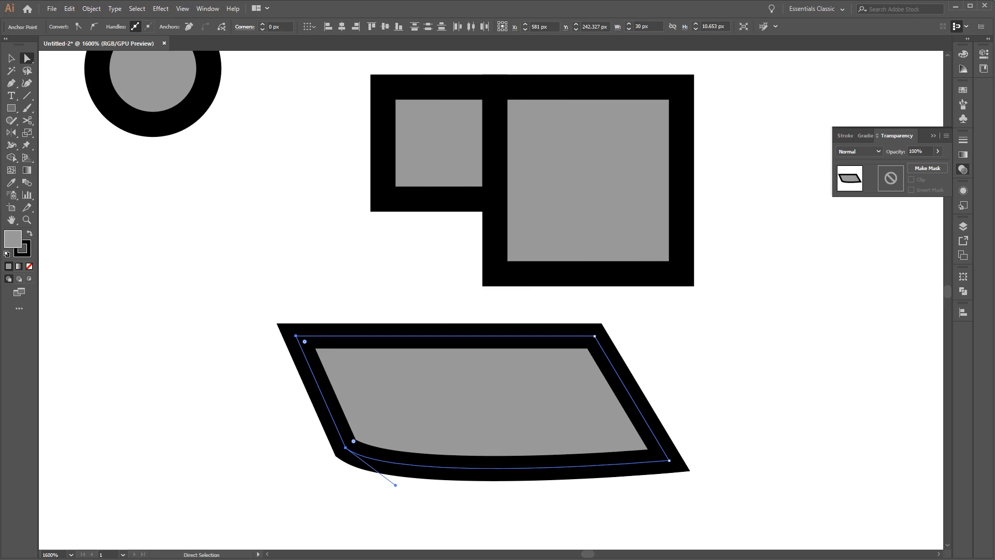
key("ctrl+z")
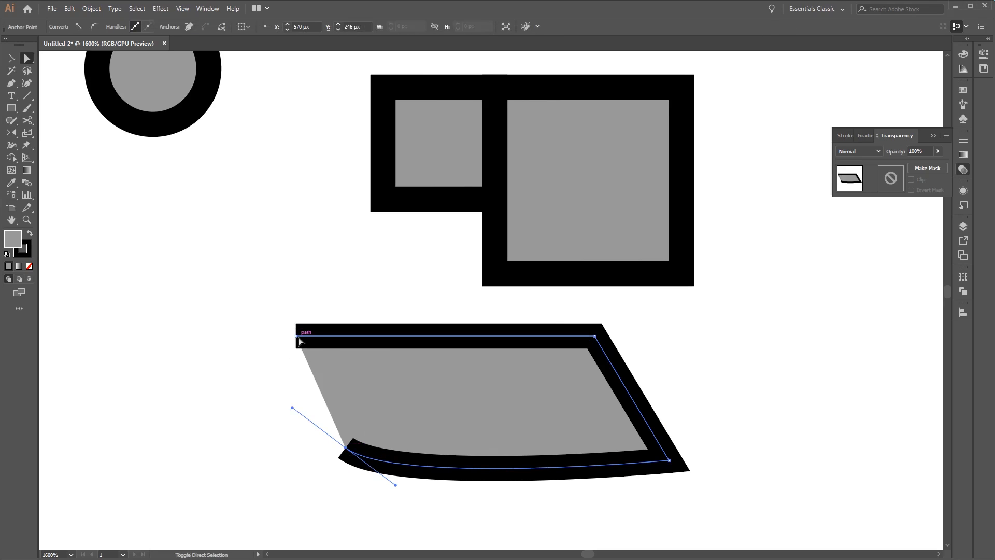
Step: Average the path's two open endpoints on both axes so they meet at one location
key("ctrl")
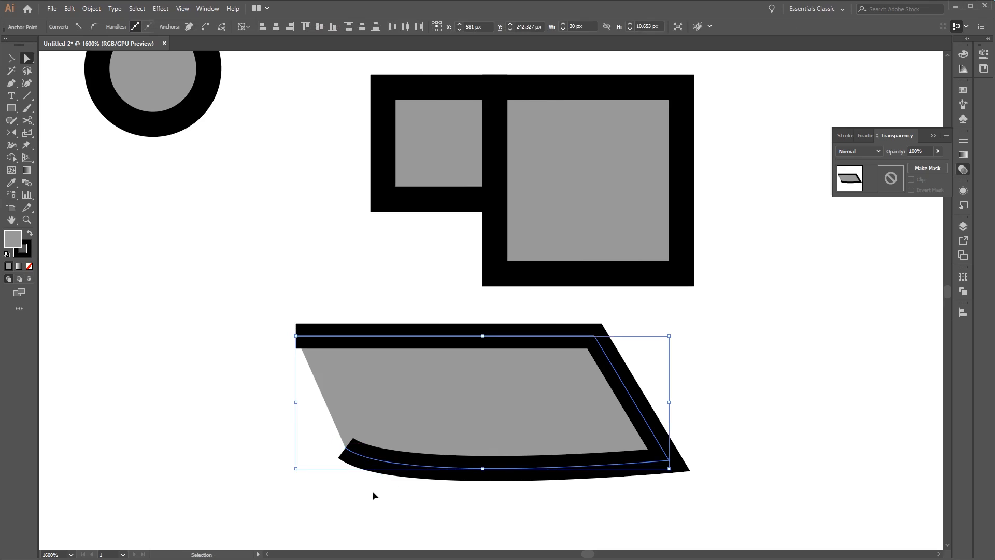
key("ctrl+alt+j")
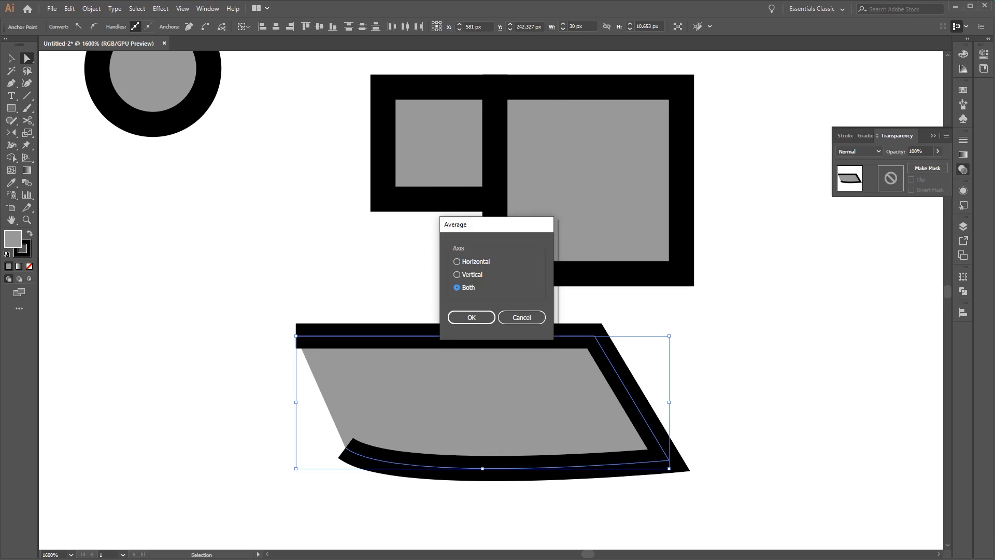
left_click(492, 224)
left_click_drag(473, 224, 398, 220)
left_click(406, 313)
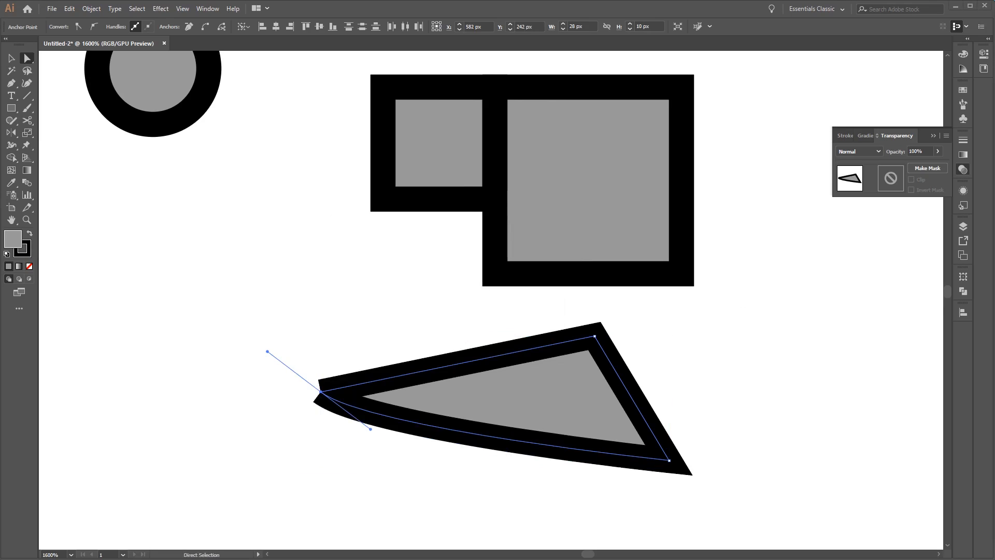
Step: Create a new layer and draw on it a closed right triangle about 7 px wide and 10 px high, beside the averaged path
left_click(962, 227)
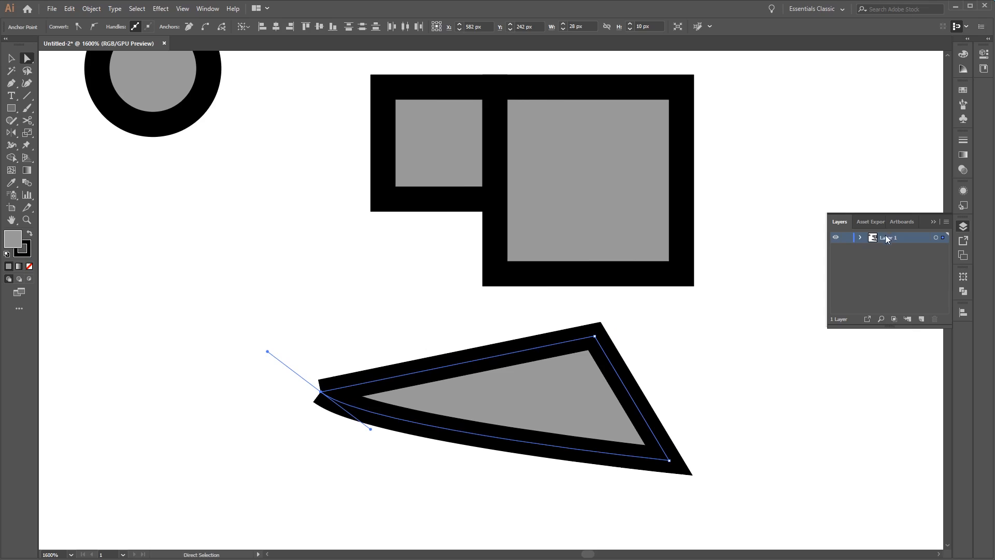
left_click(920, 319)
left_click(11, 83)
left_click(694, 324)
left_click(781, 323)
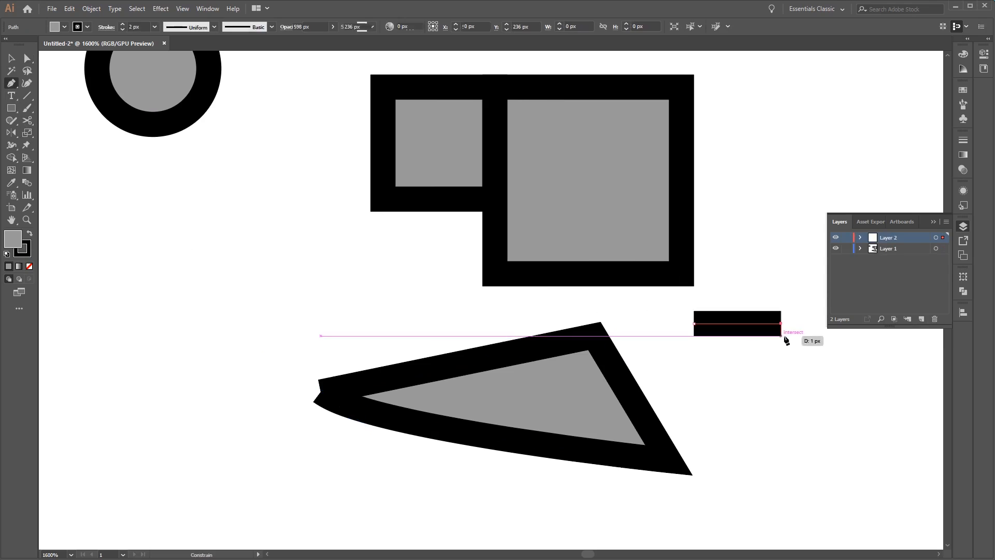
left_click(781, 446)
left_click(694, 323)
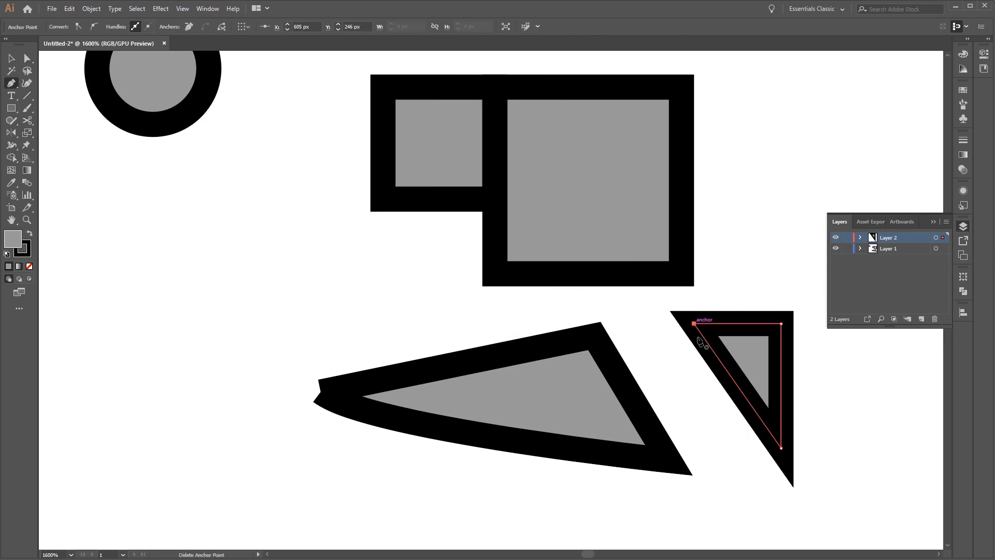
Step: Draw an open curved path with two smooth points beside the triangle on Layer 2
left_click(819, 399)
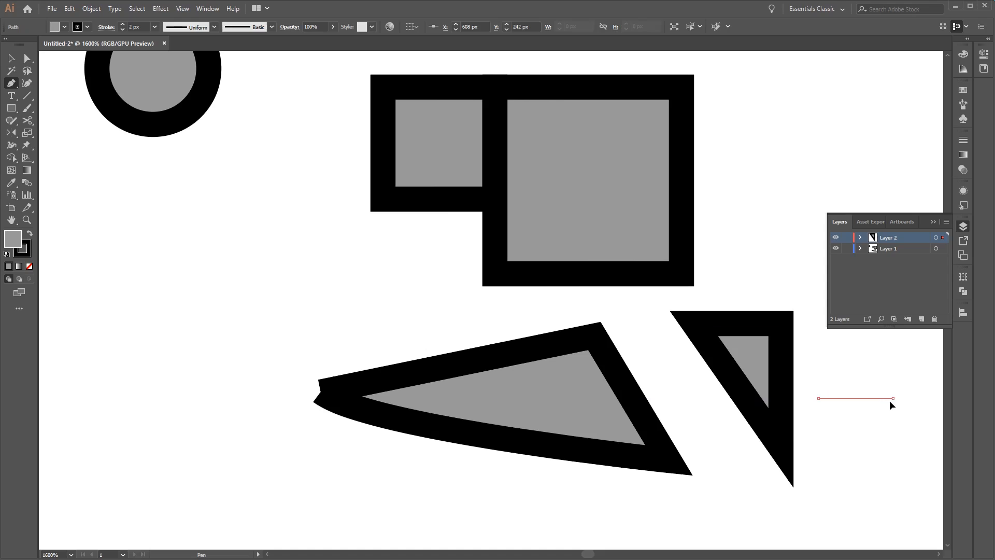
left_click_drag(891, 399, 905, 472)
left_click_drag(831, 472, 818, 435)
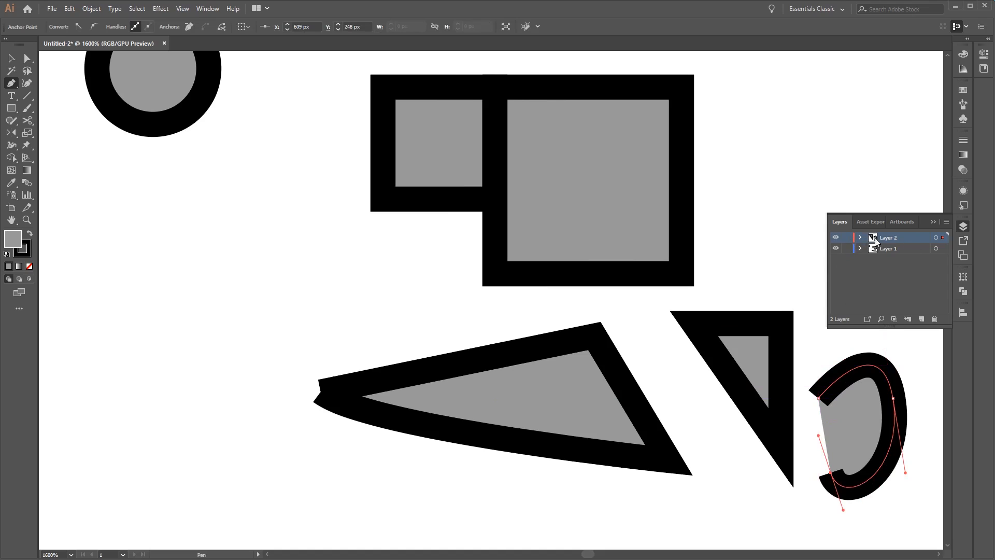
Step: Create a third layer and draw on it a 1 by 7 px rectangle beside the large square
left_click(921, 318)
left_click(12, 107)
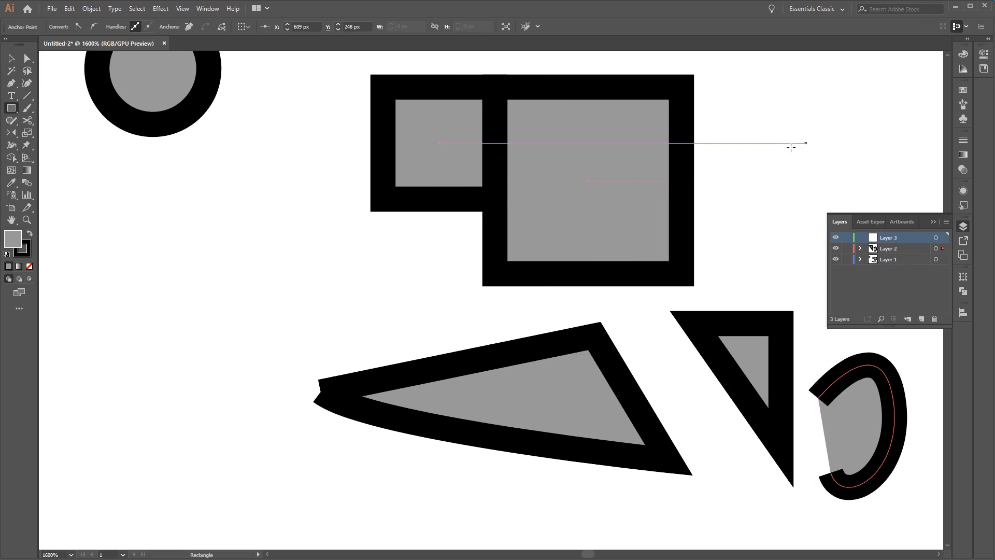
mouse_move(769, 137)
left_mouse_down()
mouse_move(810, 181)
mouse_move(781, 223)
left_mouse_up()
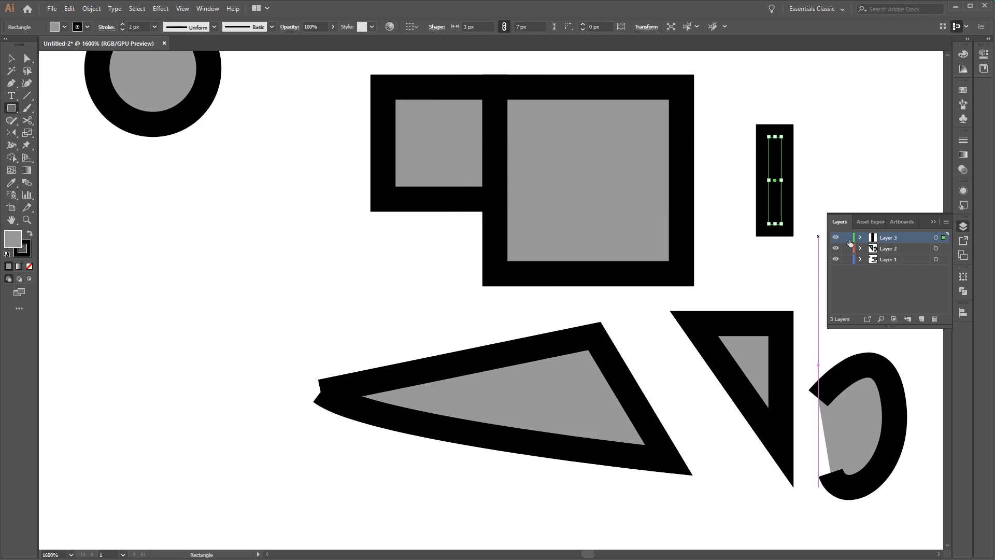
Step: Delete Layer 3 and Layer 2 together with their artwork
left_click(912, 246, "shift")
left_click(934, 318)
left_click(524, 302)
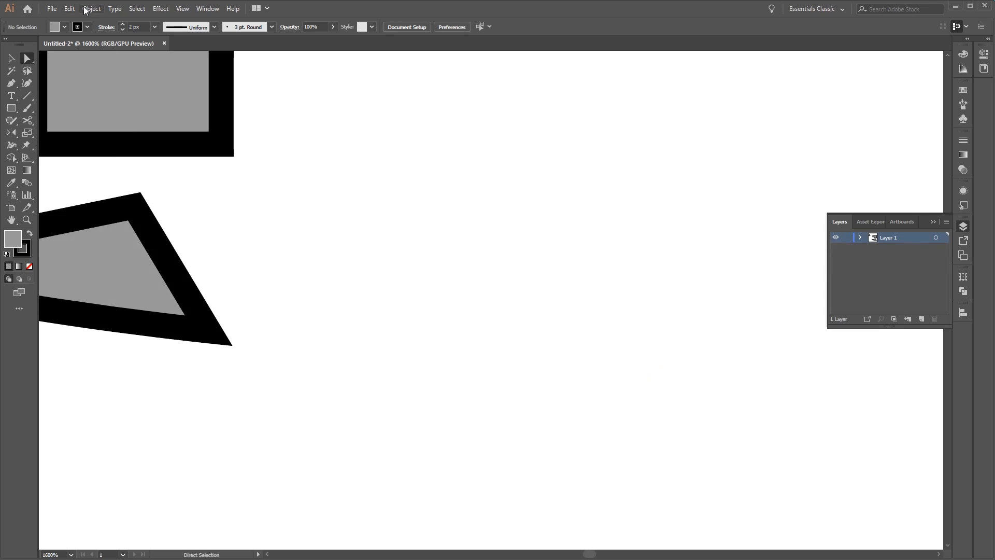
left_click(91, 9)
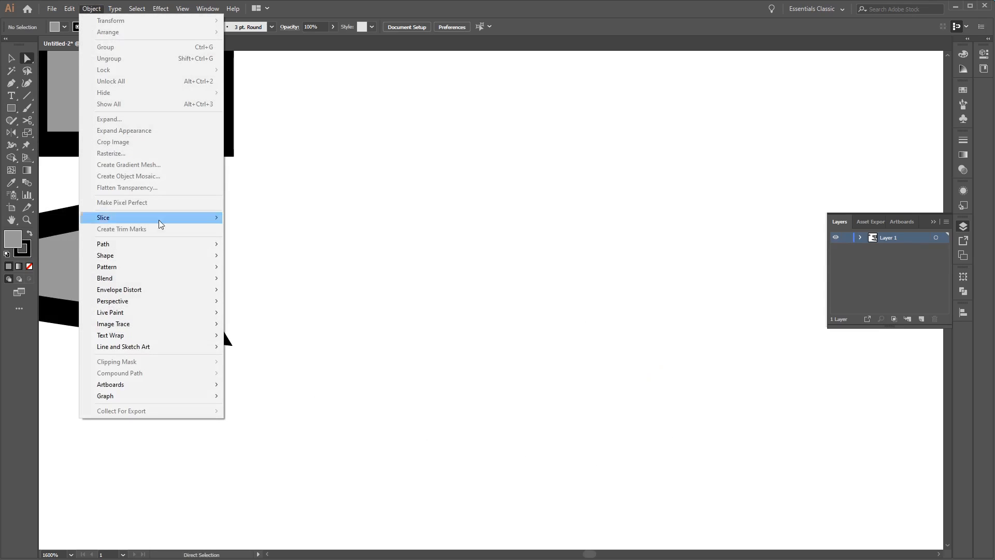
mouse_move(166, 243)
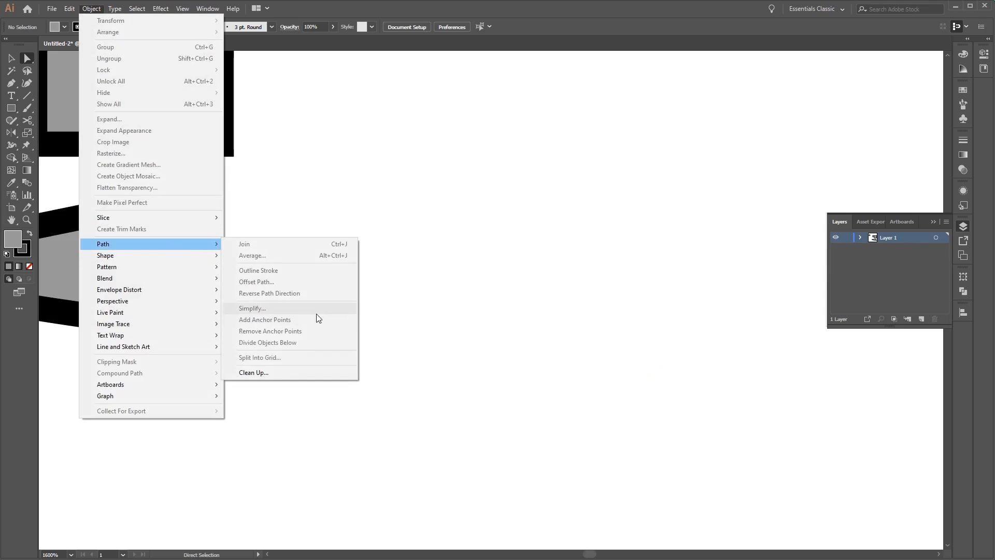
left_click(385, 18)
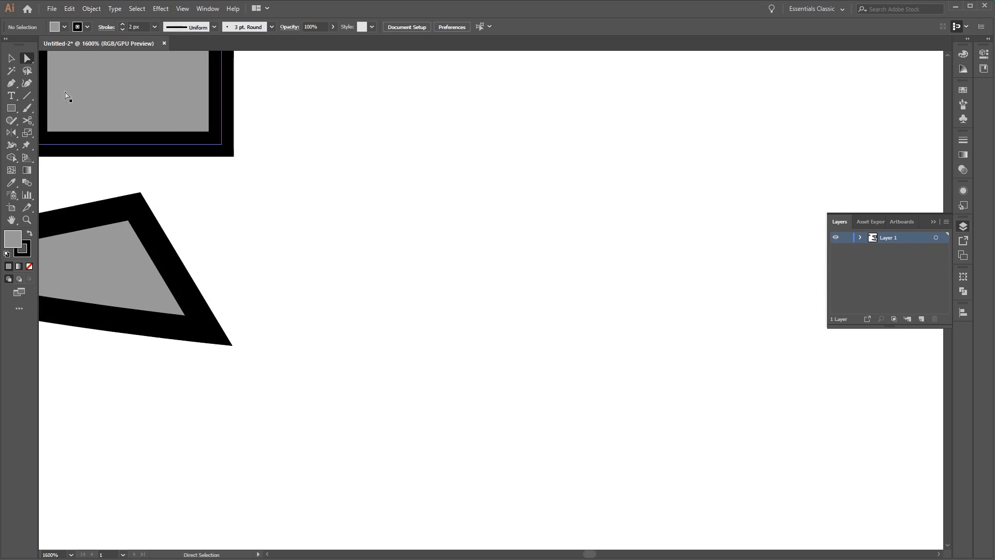
Step: Draw a closed, irregular curvy shape about 18 px wide and 25 px high with the Pen tool, using many smooth points, beside the existing shapes
key("p")
left_click_drag(355, 189, 370, 209)
left_click_drag(395, 231, 392, 270)
left_click_drag(396, 281, 419, 295)
left_click_drag(434, 280, 459, 293)
left_click_drag(445, 293, 432, 315)
left_click_drag(420, 317, 430, 343)
left_click_drag(445, 343, 482, 344)
left_click_drag(470, 368, 458, 393)
left_click_drag(445, 404, 371, 380)
left_click_drag(370, 404, 382, 430)
left_click_drag(408, 430, 484, 431)
left_click_drag(508, 443, 500, 474)
left_click_drag(490, 477, 343, 424)
left_click_drag(295, 367, 296, 331)
left_click_drag(295, 318, 308, 306)
left_click_drag(321, 268, 333, 256)
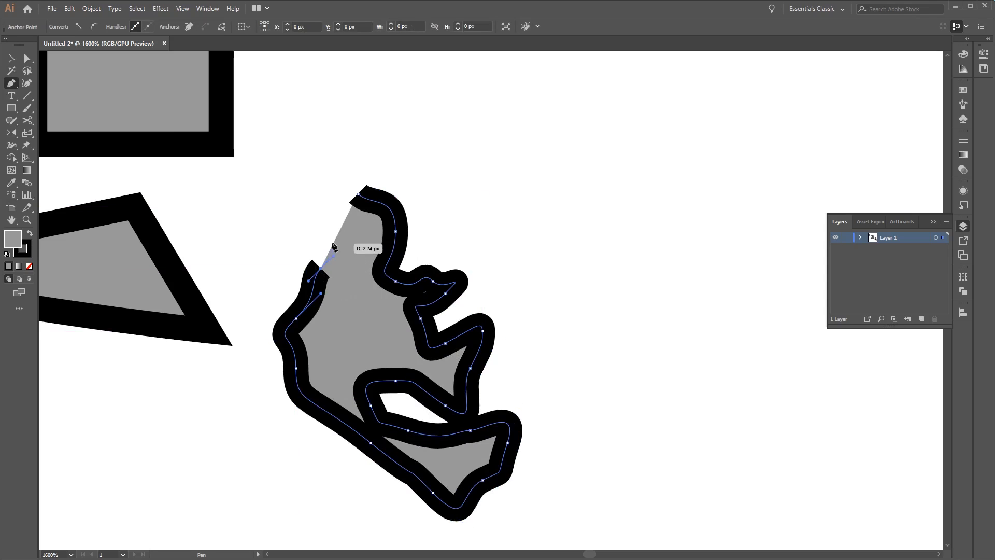
left_click_drag(333, 219, 333, 206)
left_click(358, 193)
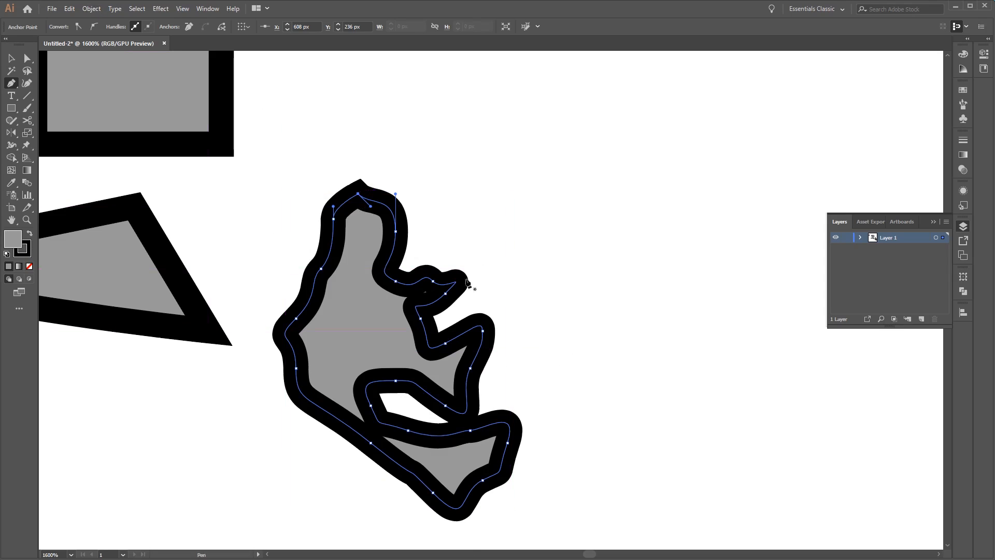
Step: Add anchor points between the existing ones on the irregular shape and pull one new point on its left edge outward
left_click(96, 9)
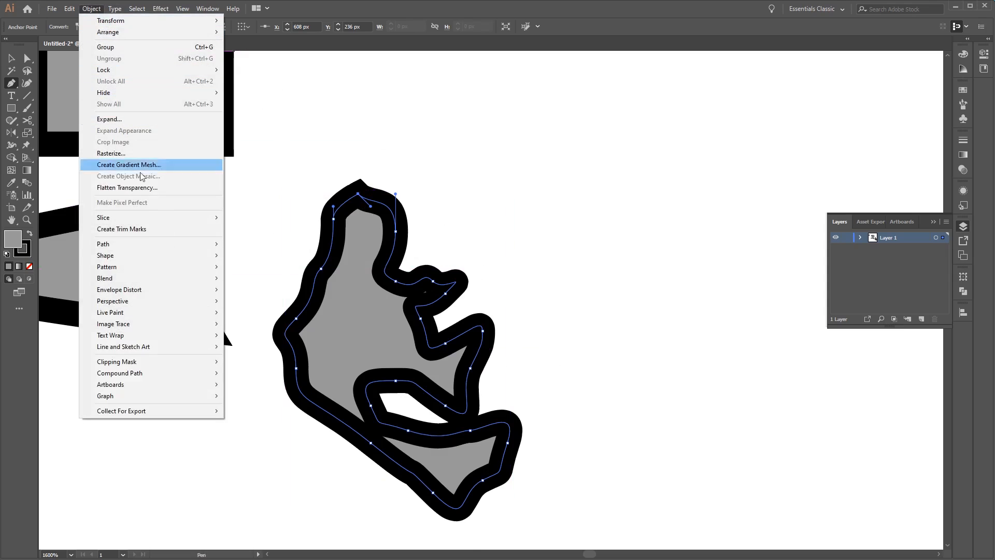
mouse_move(161, 241)
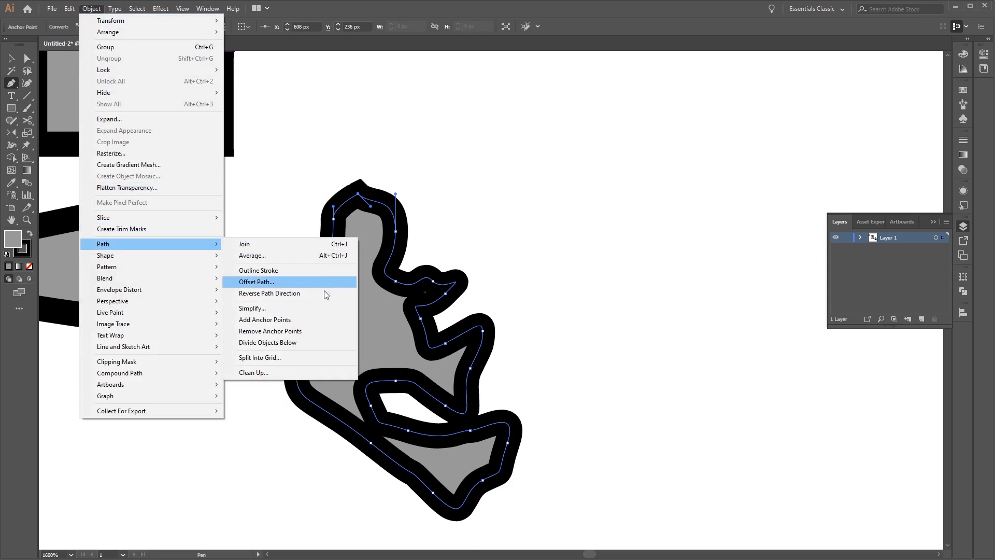
left_click(322, 323)
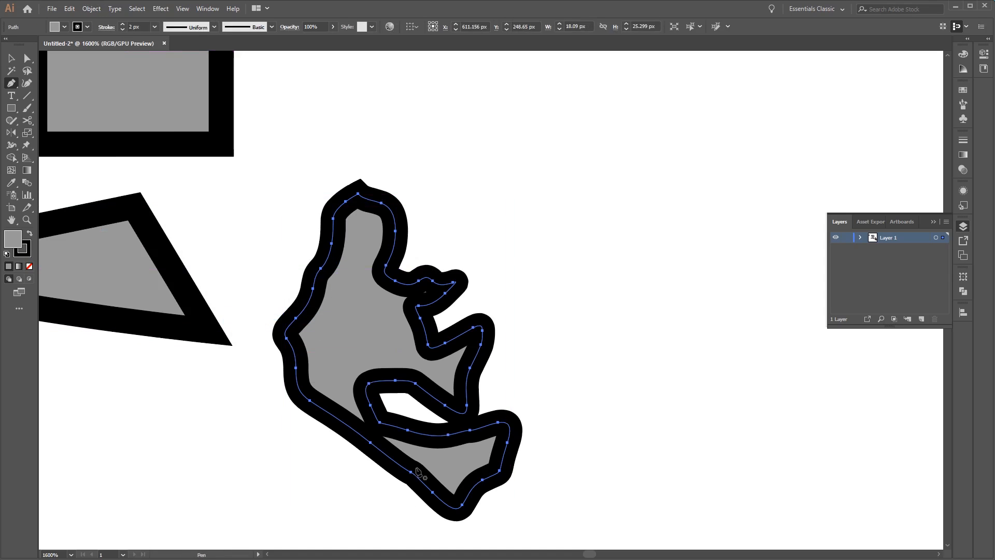
key("a")
left_click_drag(312, 288, 295, 284)
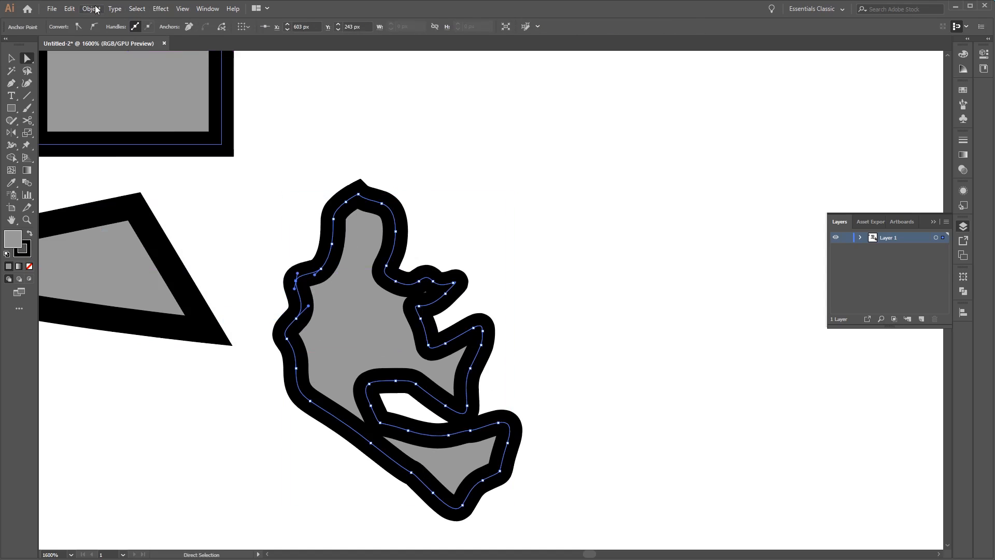
Step: Simplify the irregular shape's path with 32% curve precision and a 94° angle threshold
key("v")
left_click(446, 166)
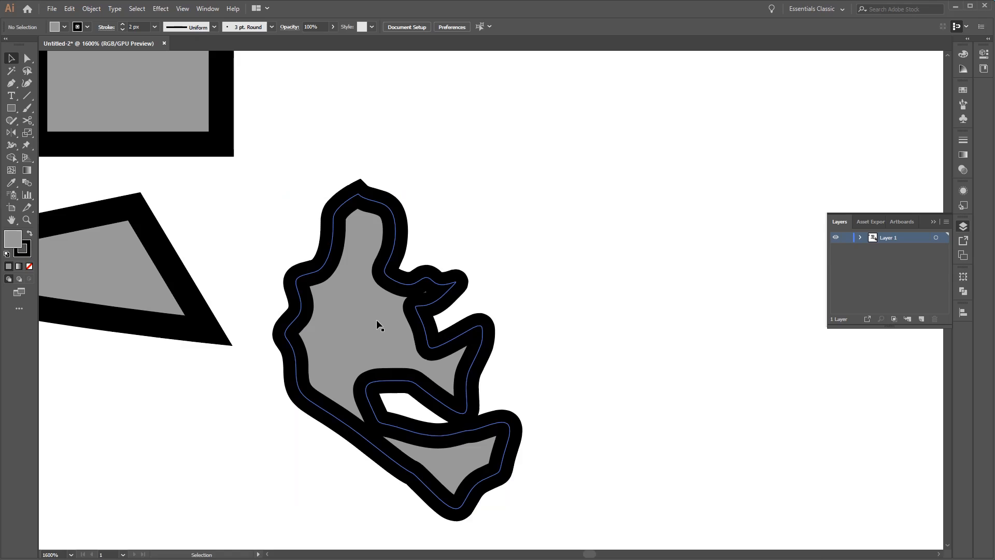
left_click(431, 372)
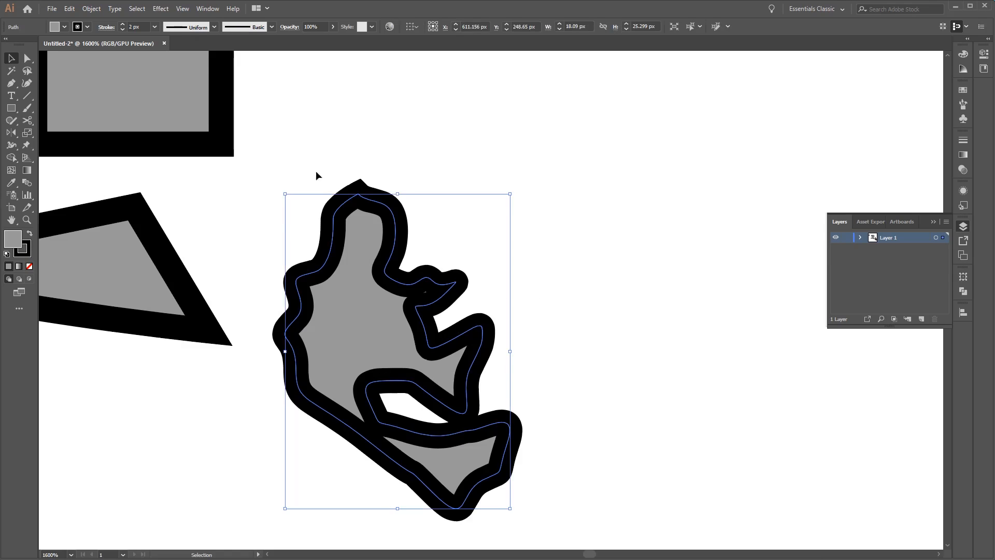
left_click(91, 9)
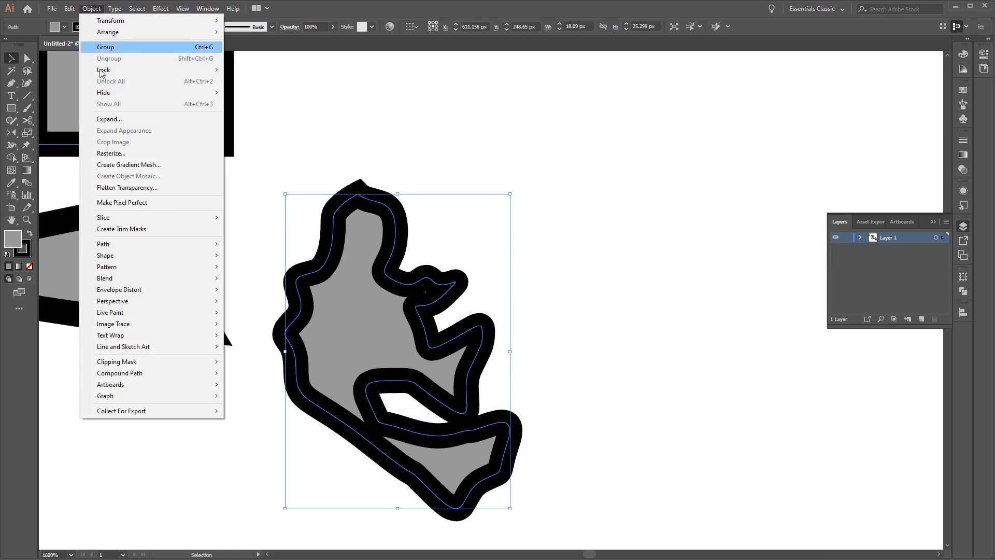
mouse_move(161, 244)
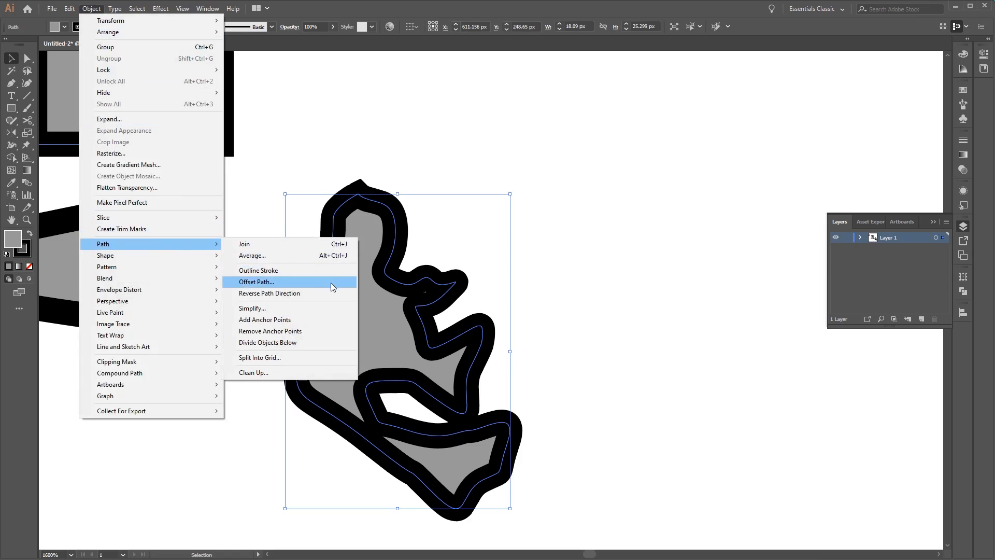
left_click(334, 309)
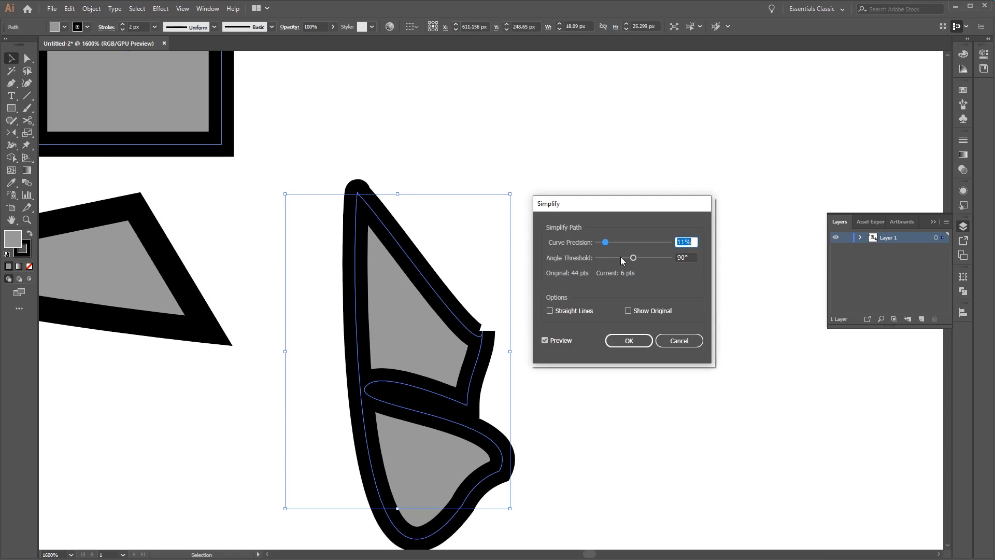
left_click_drag(632, 258, 620, 242)
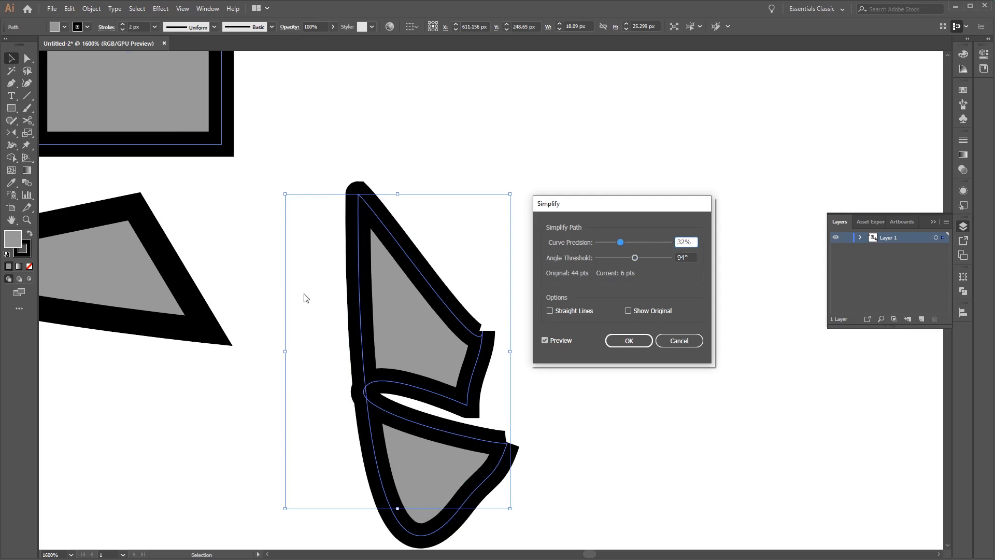
left_click(631, 343)
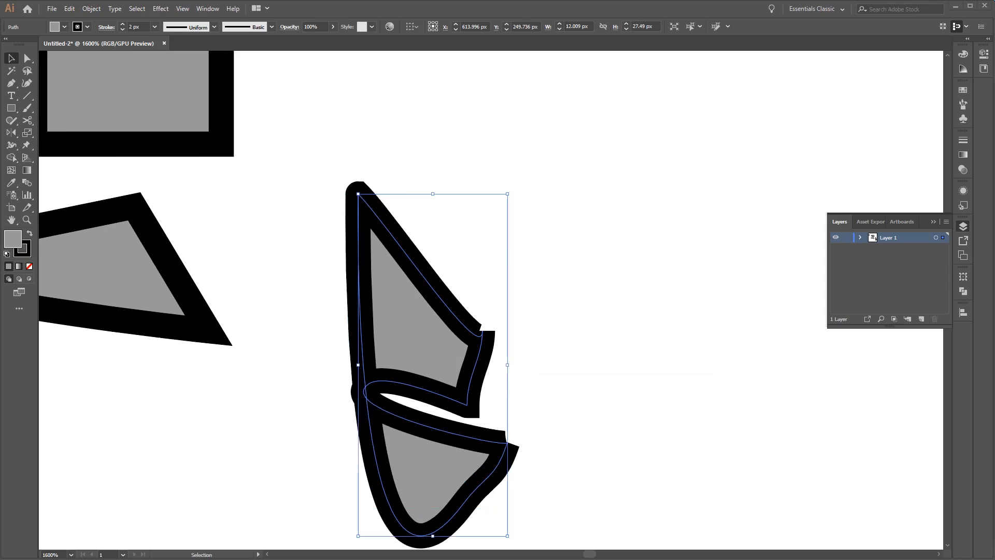
Step: Draw an open curved path about 8 px wide and 10 px high with the Pen tool, to the right of the simplified shape
key("p")
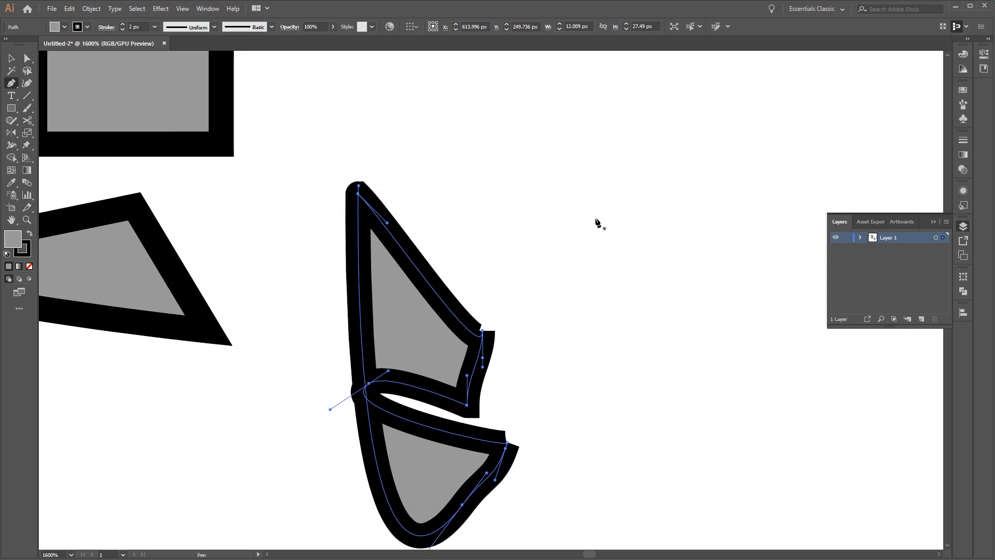
left_click(581, 131)
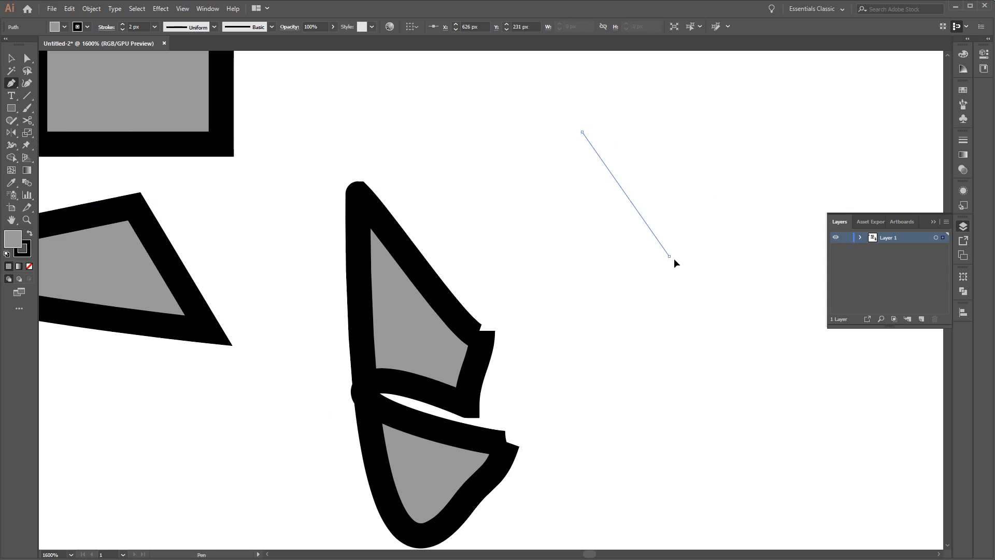
left_click_drag(669, 255, 619, 382)
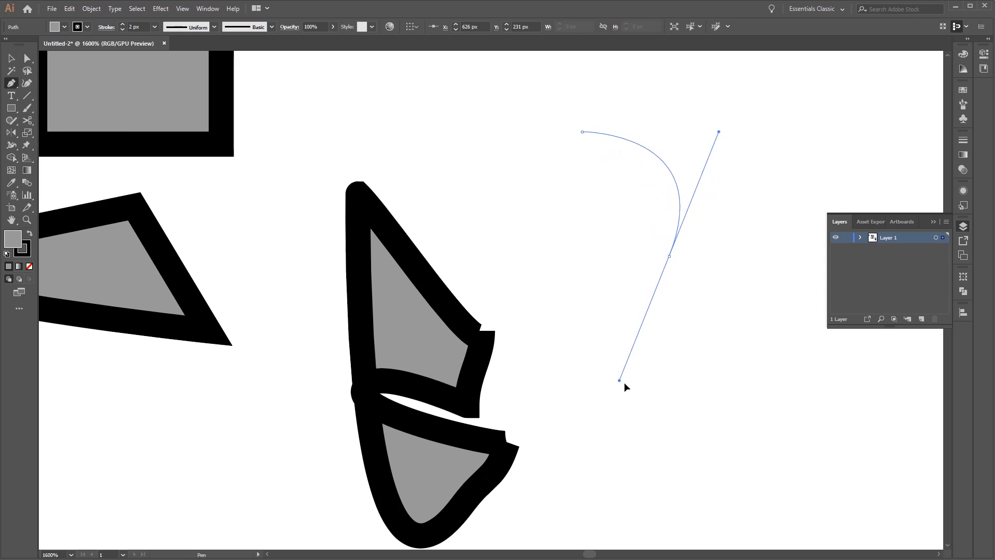
left_click_drag(624, 381, 668, 335)
mouse_move(643, 460)
left_mouse_down()
mouse_move(651, 375)
mouse_move(600, 344)
mouse_move(593, 282)
mouse_move(628, 267)
mouse_move(518, 304)
mouse_move(609, 271)
mouse_move(488, 302)
mouse_move(616, 269)
mouse_move(526, 285)
mouse_move(605, 280)
mouse_move(560, 319)
mouse_move(603, 382)
mouse_move(566, 482)
mouse_move(638, 296)
mouse_move(537, 456)
mouse_move(599, 342)
mouse_move(584, 344)
mouse_move(548, 388)
mouse_move(544, 406)
mouse_move(623, 282)
mouse_move(514, 400)
mouse_move(624, 334)
mouse_move(618, 314)
mouse_move(567, 392)
mouse_move(582, 429)
left_mouse_up()
key("Escape")
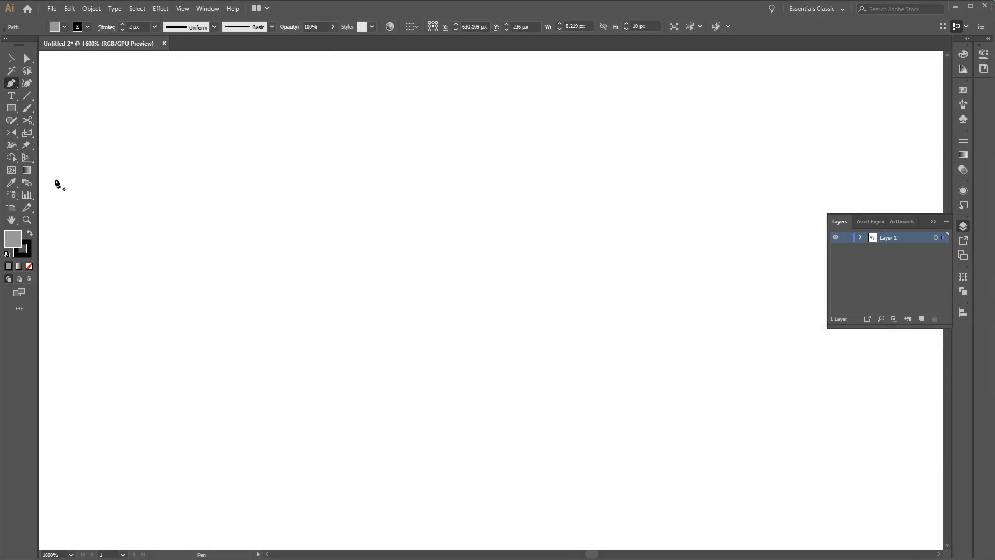
Step: Set the fill of the curved path to None, keeping the 2 px black stroke
left_click(63, 26)
left_click(7, 46)
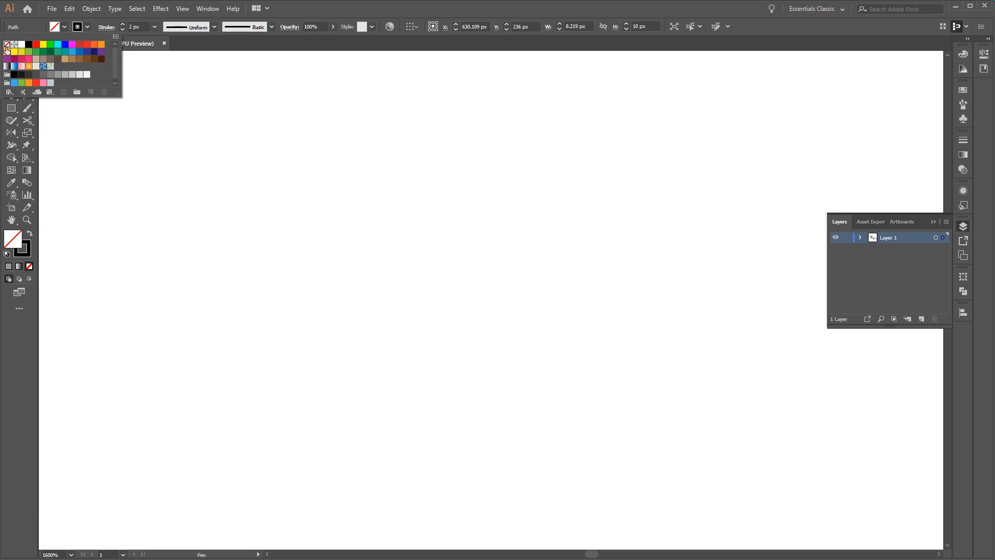
left_click(409, 5)
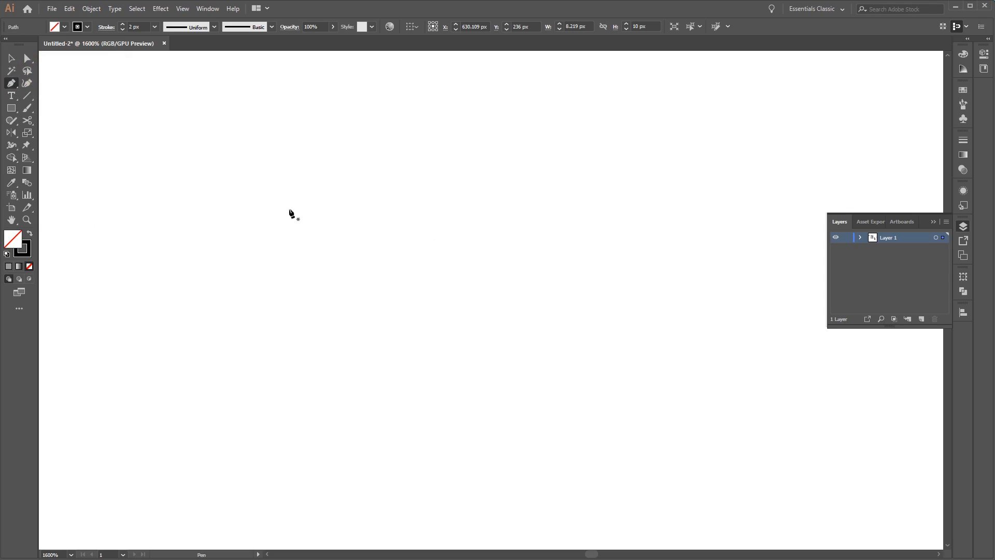
Step: Try drawing arcs with a corner start point and a smooth end point in an empty area, removing each attempt
left_click(162, 320)
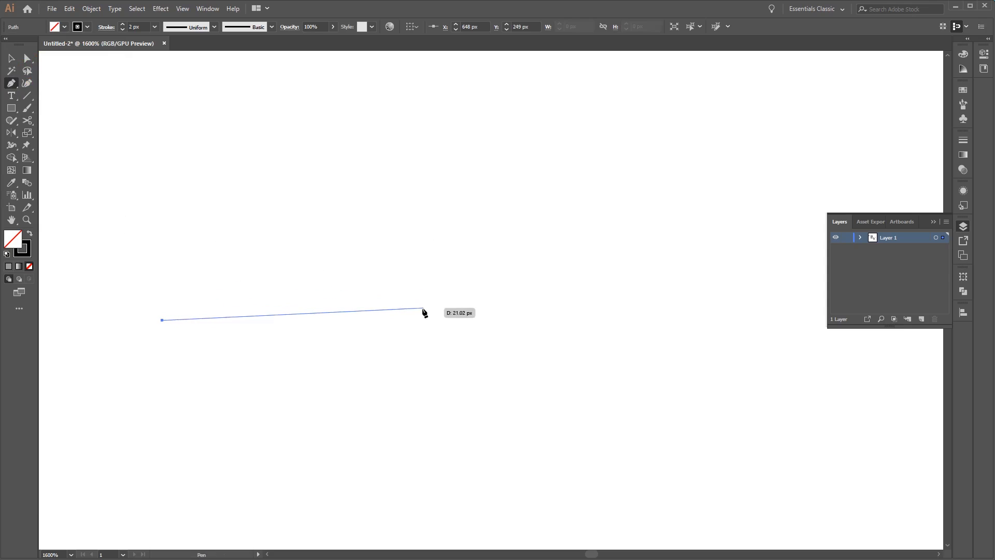
mouse_move(374, 320)
left_mouse_down()
mouse_move(470, 369)
mouse_move(486, 395)
left_mouse_up()
key("Delete")
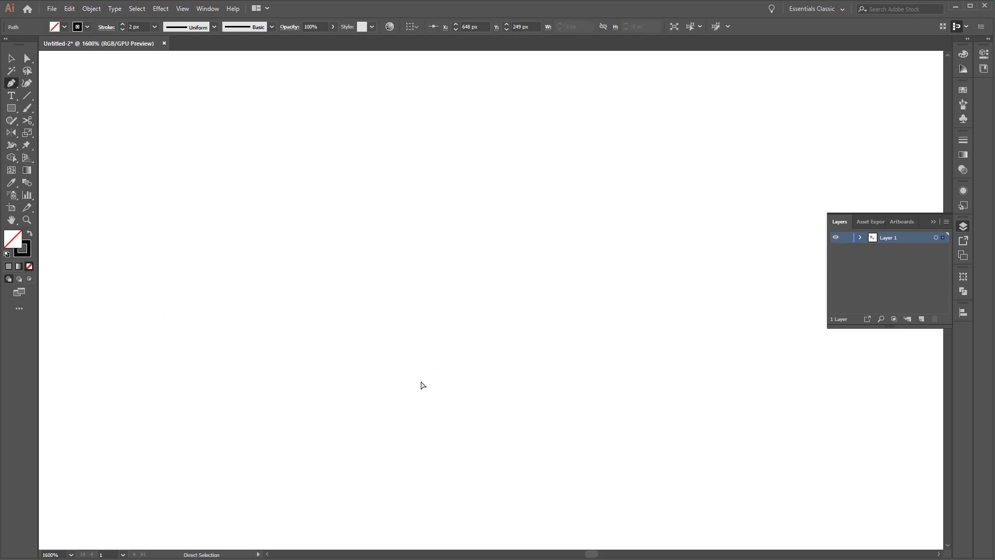
left_click_drag(199, 332, 293, 293)
key("Delete")
left_click(186, 345)
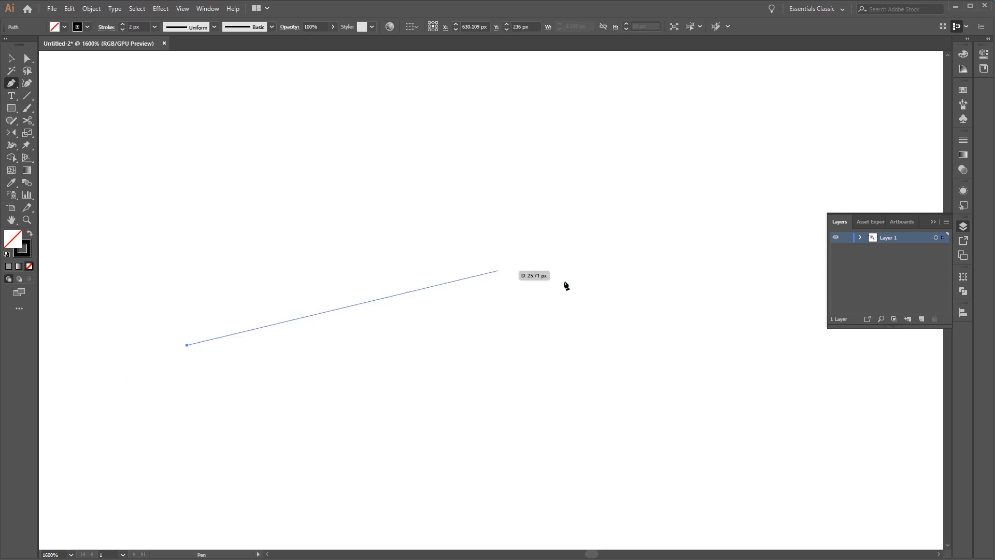
left_click_drag(448, 345, 573, 433)
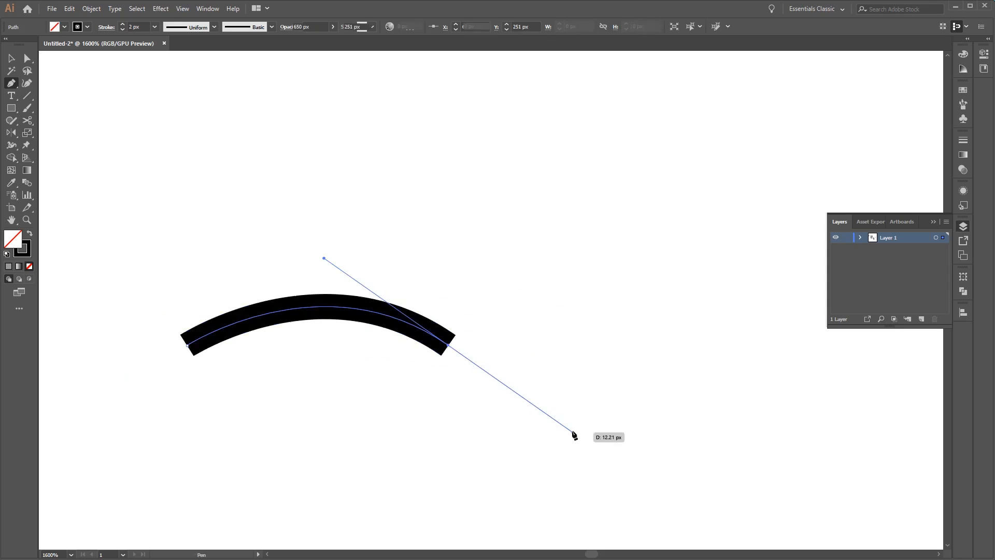
key("ctrl+z")
key("ctrl+z")
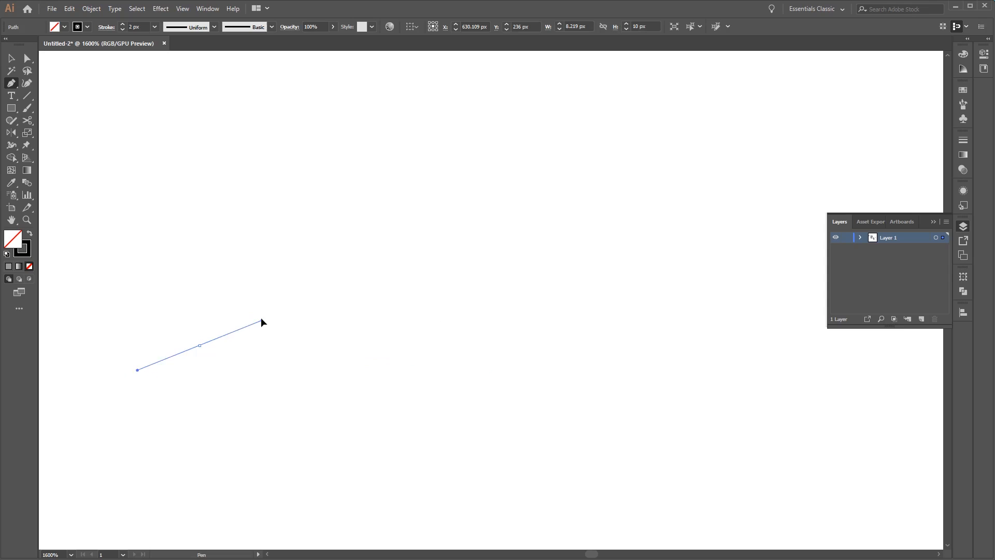
Step: Try drawing an arc about 21 px wide with direction handles pulled from both anchor points, and undo it
left_click_drag(261, 321, 299, 308)
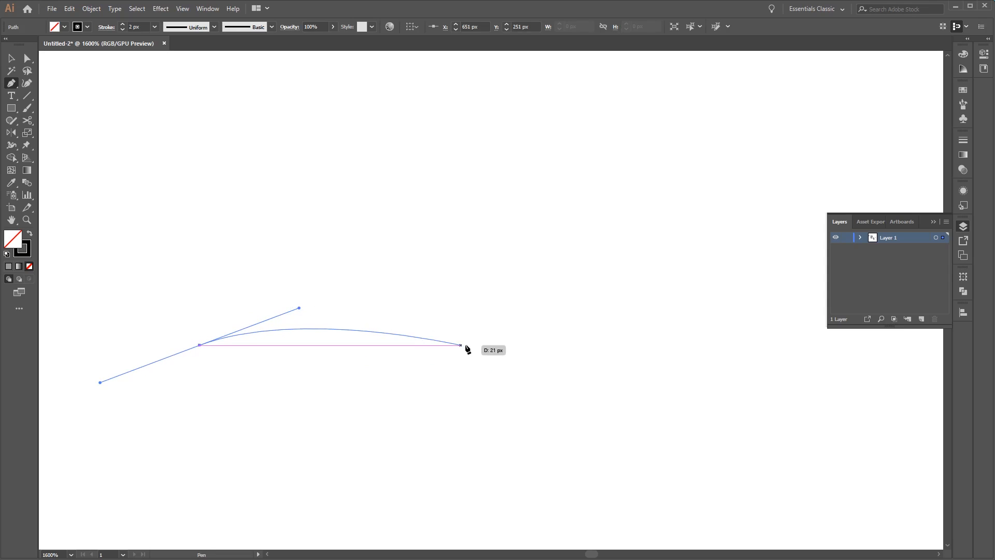
mouse_move(461, 345)
left_mouse_down()
mouse_move(505, 377)
mouse_move(562, 392)
left_mouse_up()
key("ctrl+z")
key("ctrl+z")
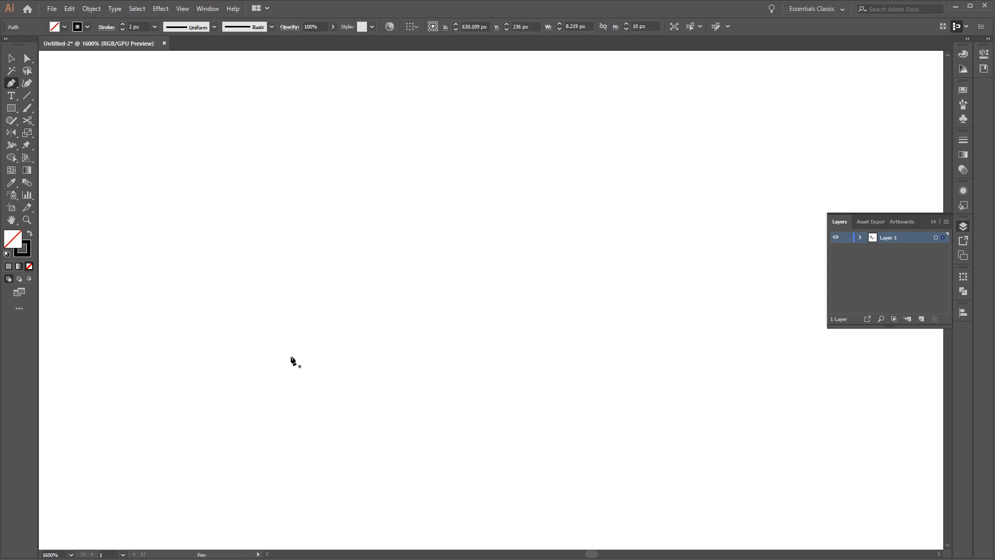
left_click(269, 364)
key("ctrl+z")
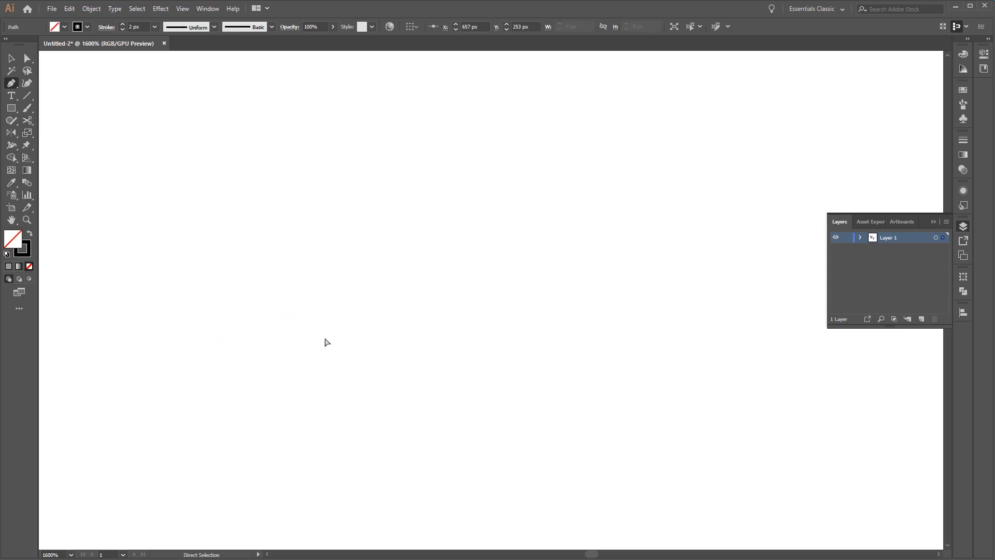
Step: Draw an open symmetrical arc about 18 px wide using two smooth points with handles of matching length
left_click(264, 364)
left_click_drag(265, 365, 328, 337)
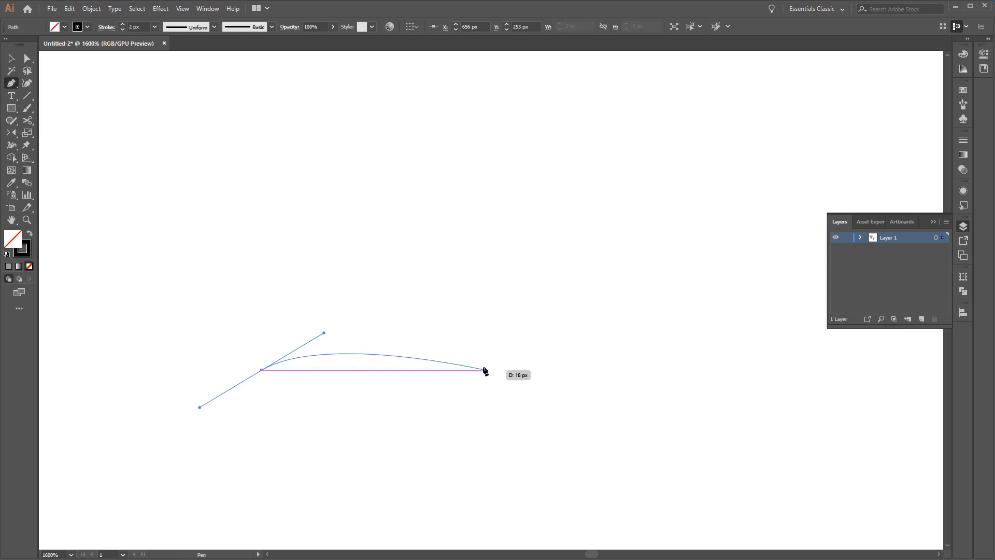
left_click_drag(486, 369, 551, 412)
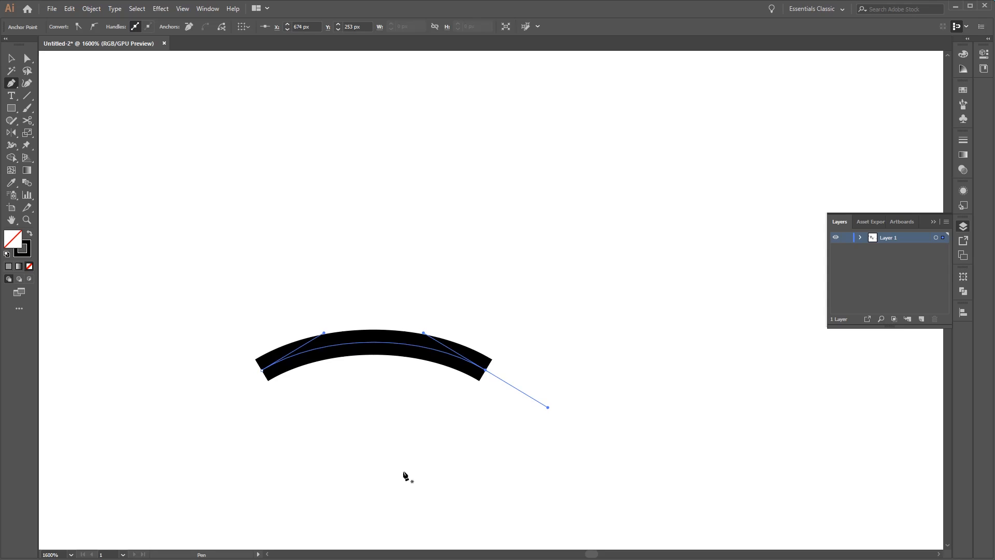
Step: Draw a second open curved path below the arc with a corner start point followed by two smooth points
left_click_drag(390, 477, 458, 257)
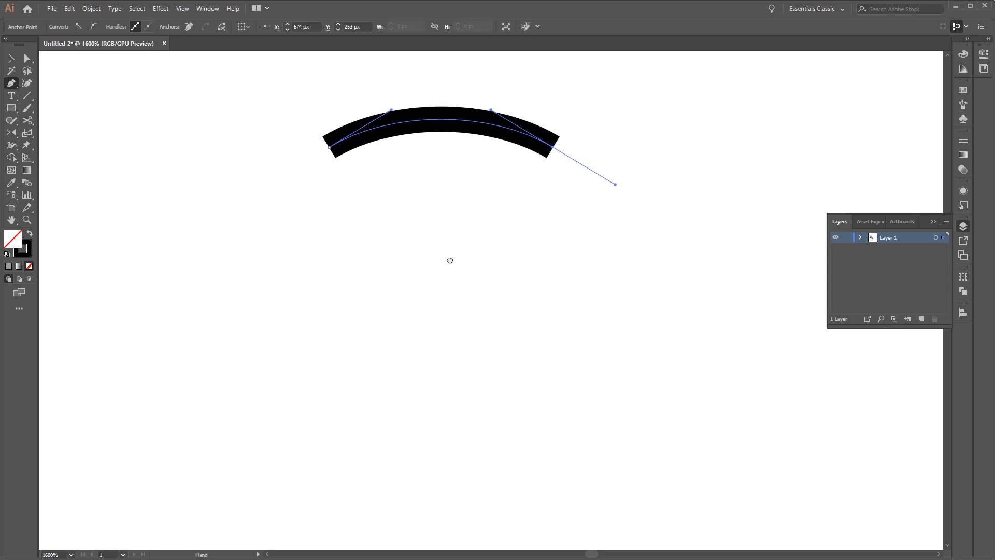
left_click(217, 333)
left_click_drag(280, 384, 355, 333)
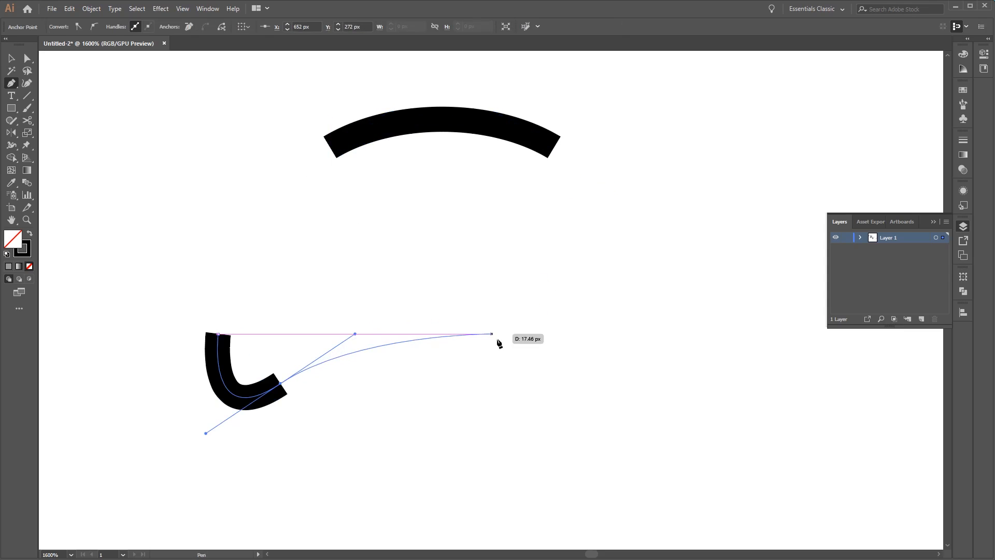
left_click_drag(504, 346, 540, 396)
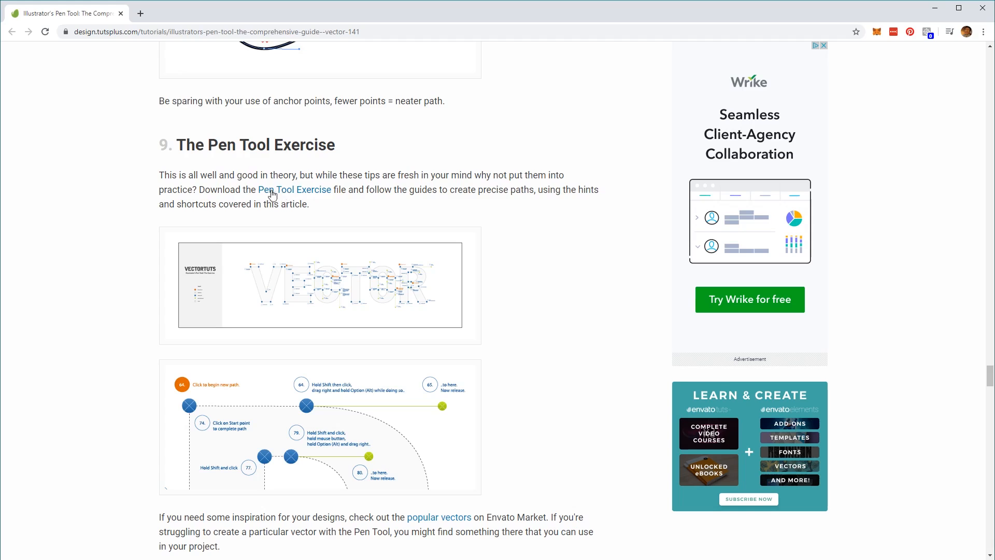
Step: Review the Pen Tool Exercise web article and examine the numbered path guides on the VECTOR letters in Pen_Tool_The_Exercise.ai, finishing at 100% zoom
scroll(518, 425, "up", 5)
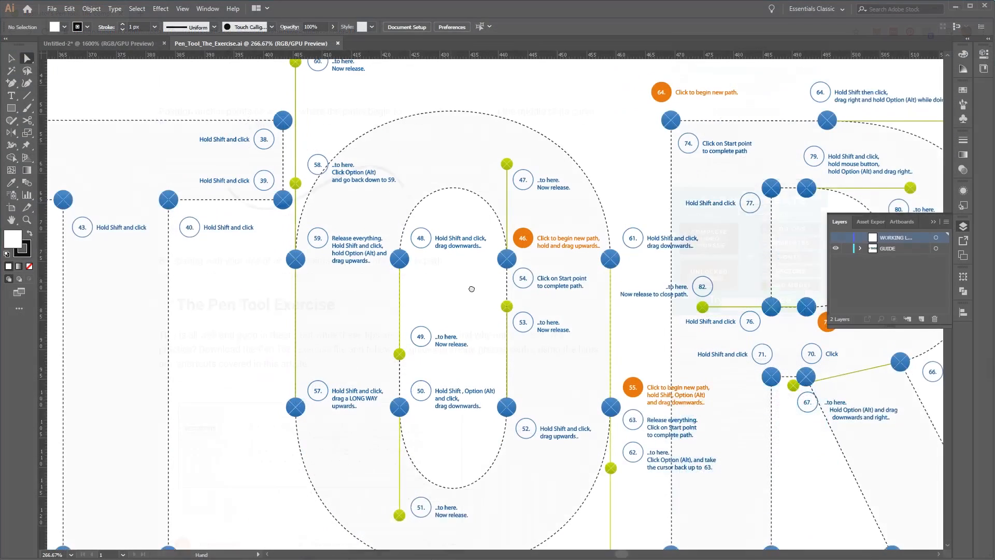
left_click_drag(124, 136, 392, 237)
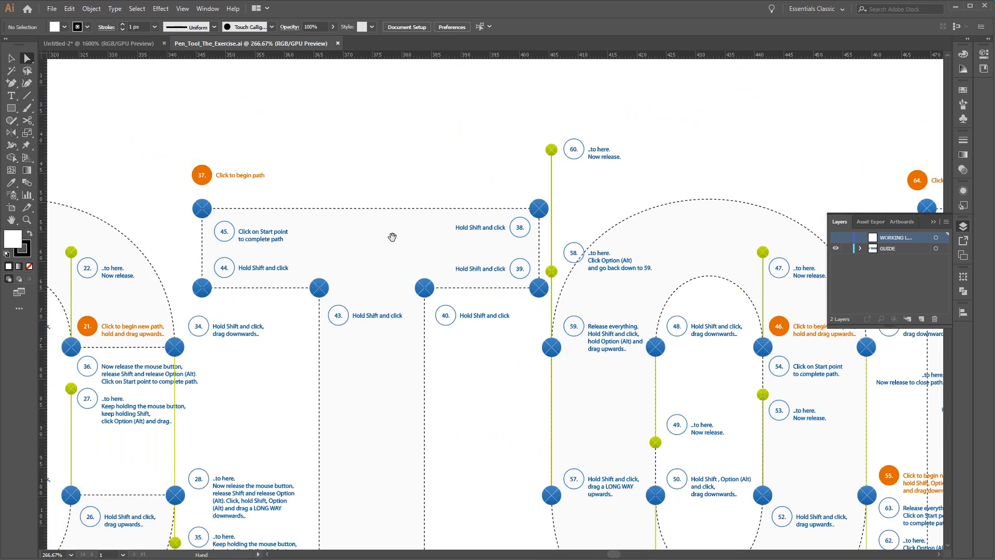
left_click_drag(222, 419, 452, 298)
left_click_drag(190, 235, 402, 247)
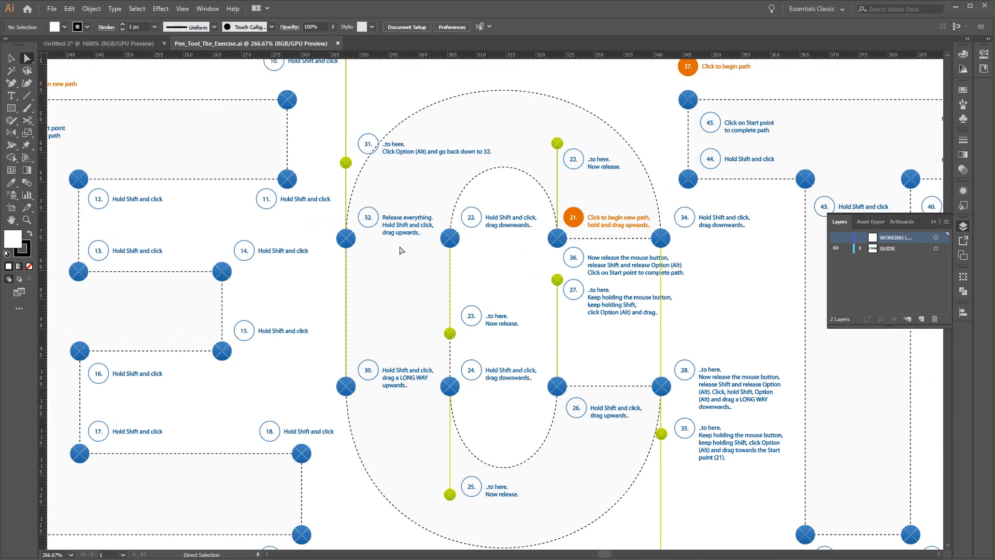
key("ctrl+1")
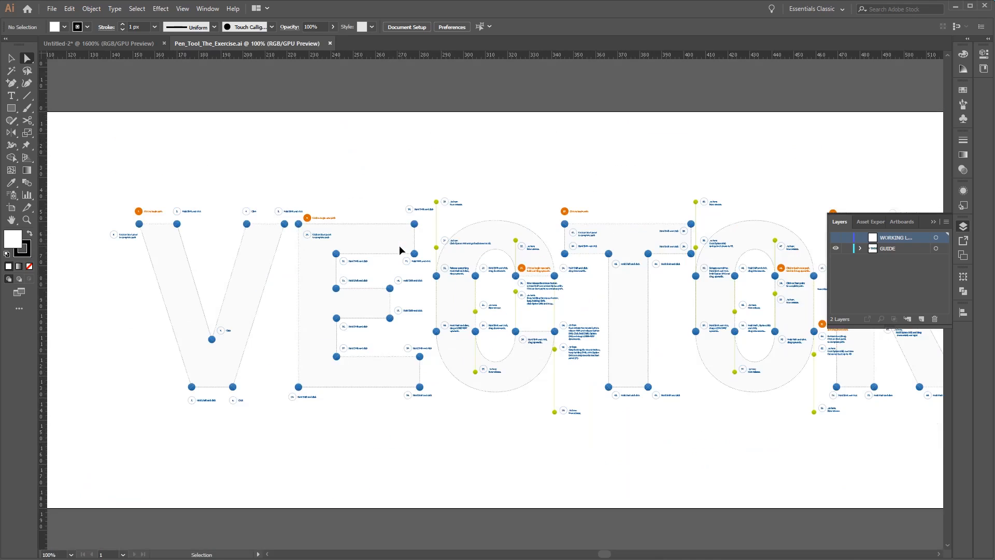
left_click_drag(571, 305, 480, 314)
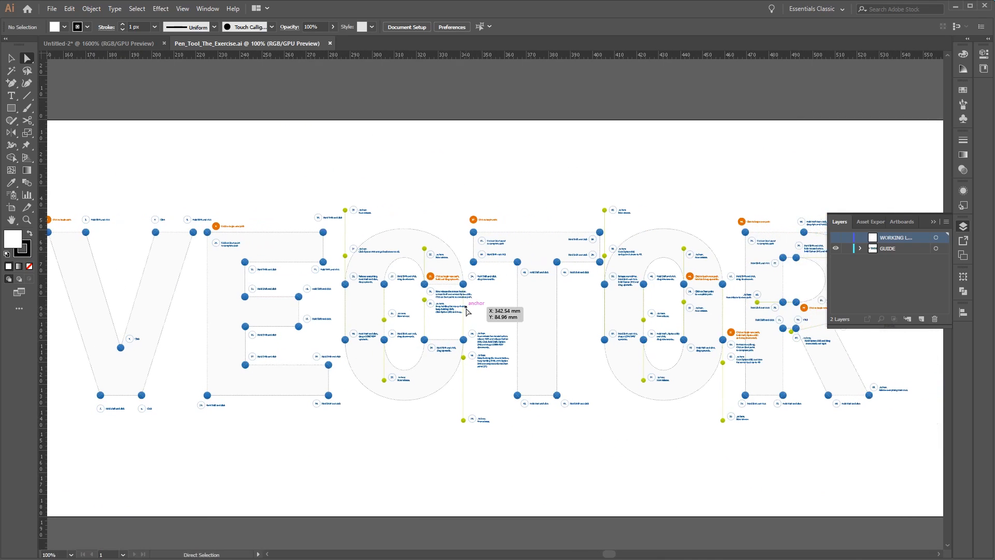